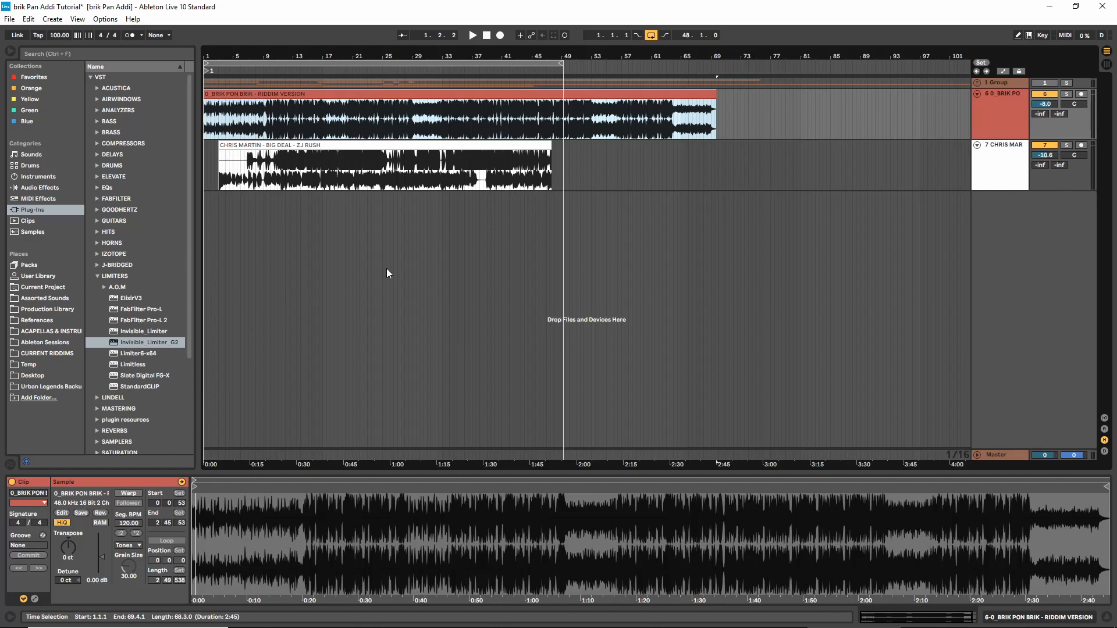
Solo the Big Deal track and play it from about bar 10.4.3
click(277, 182)
click(1021, 159)
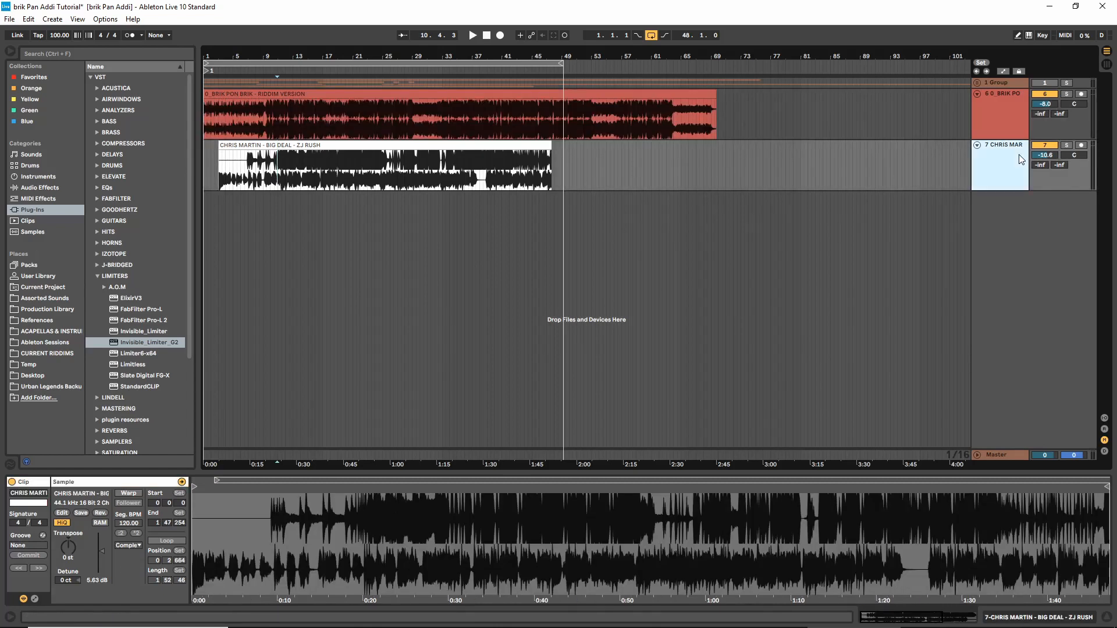
click(1066, 145)
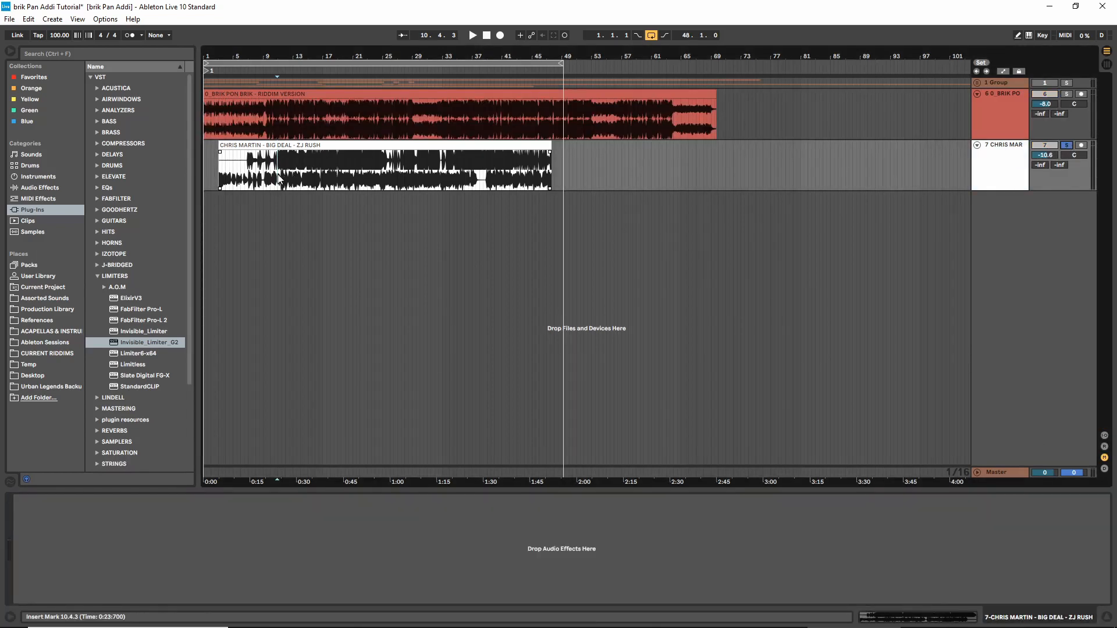
key(space)
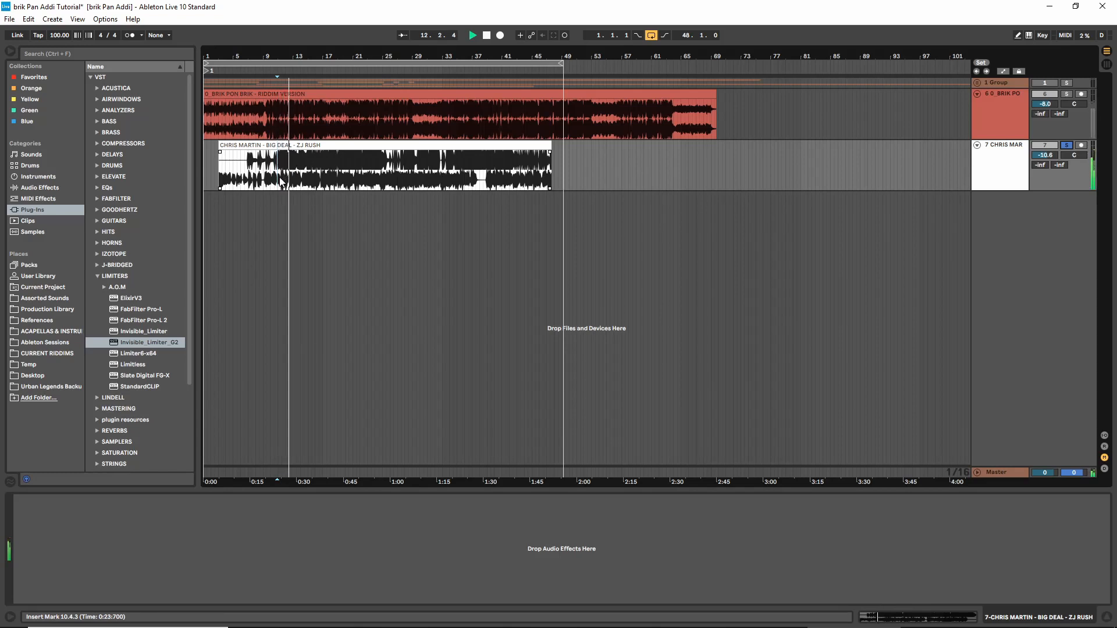
key(space)
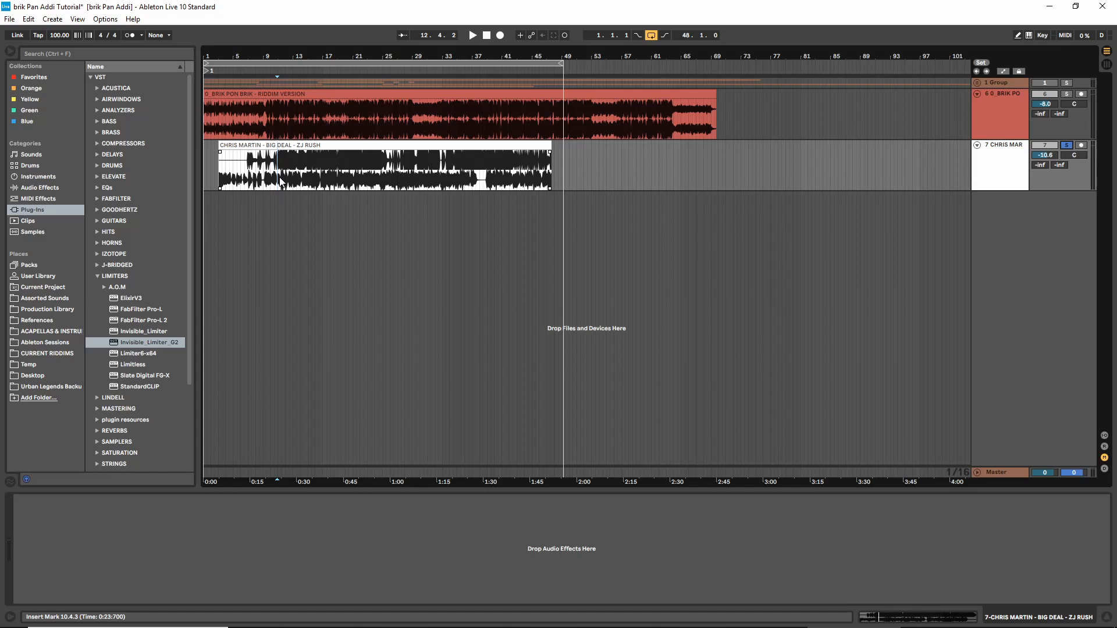
Nudge the Big Deal clip slightly earlier so that it starts at about 2.4.3
drag(233, 56, 263, 186)
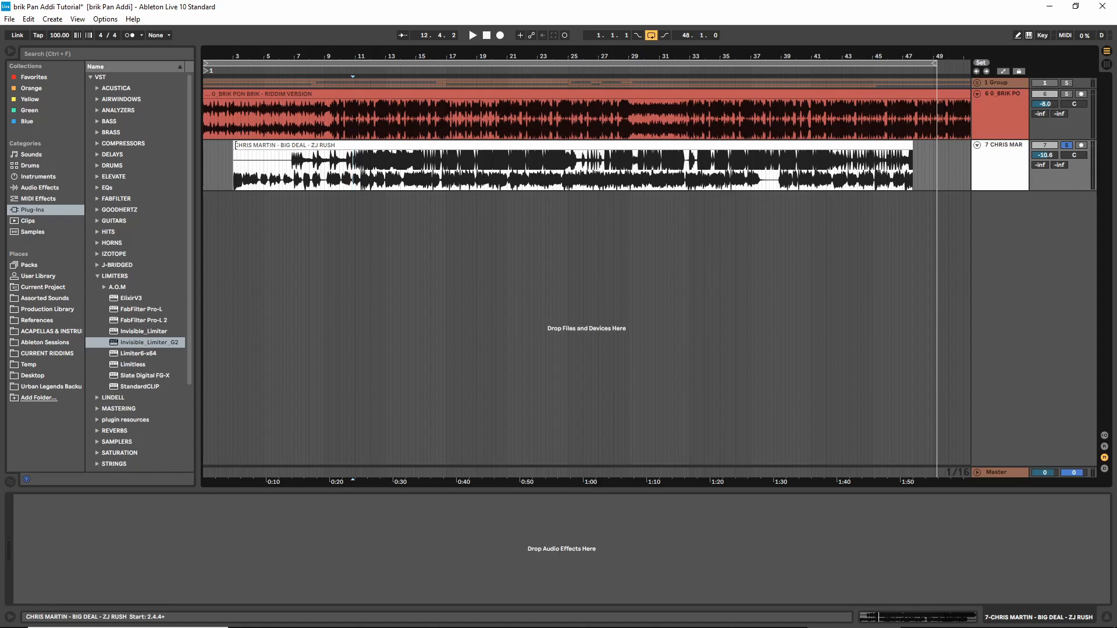
drag(309, 53, 484, 52)
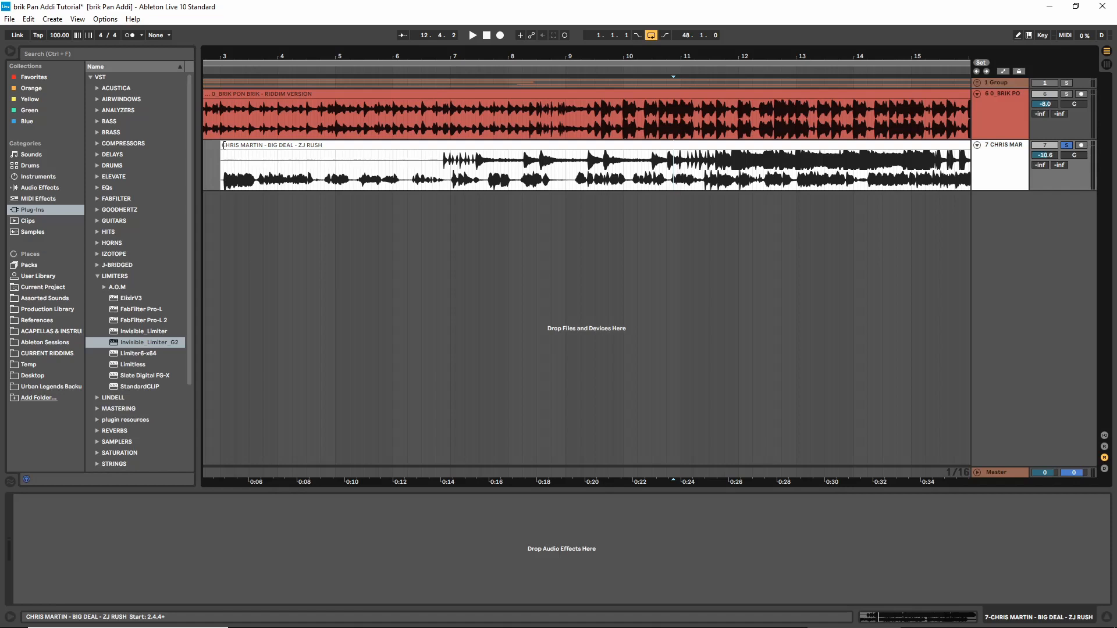
drag(223, 145, 234, 174)
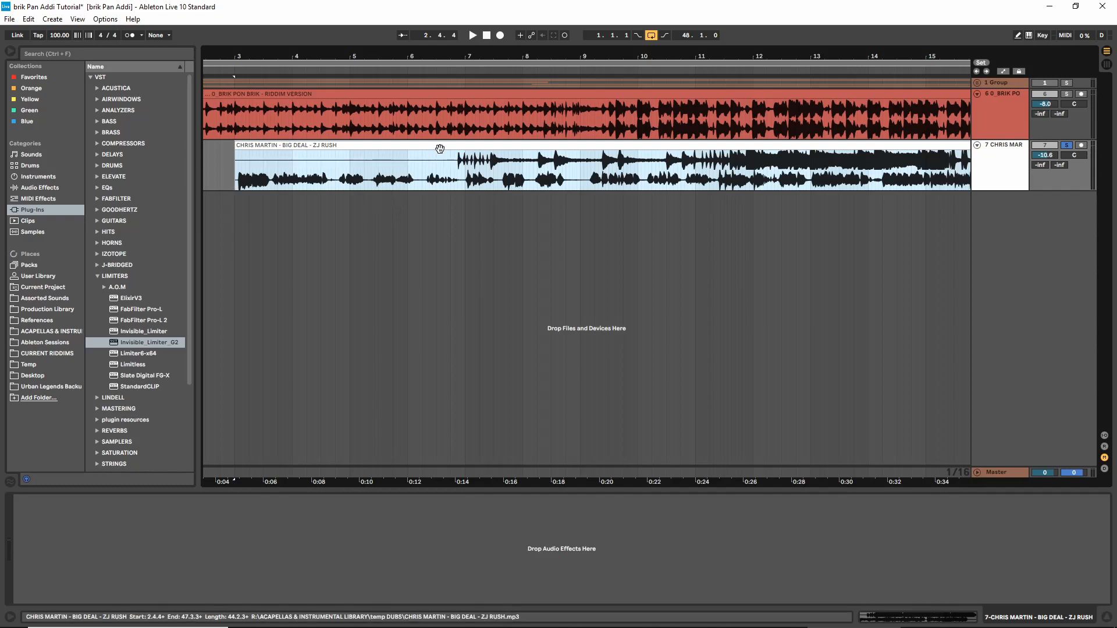
drag(440, 146, 437, 154)
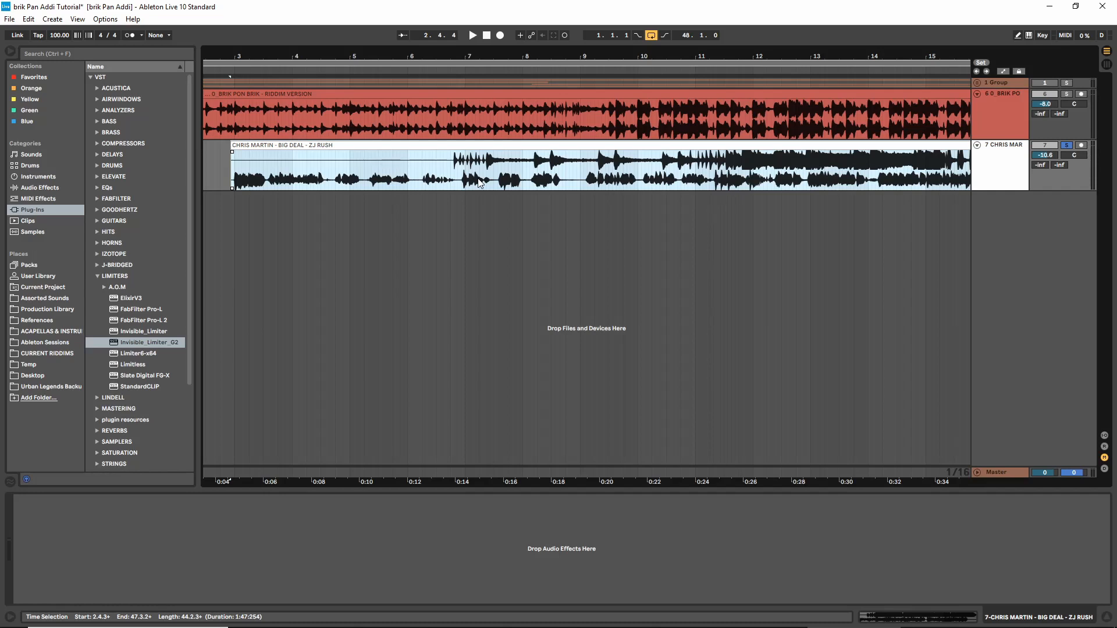
Trim the start of the Big Deal clip to about 6.3.2 and play it from there
click(483, 176)
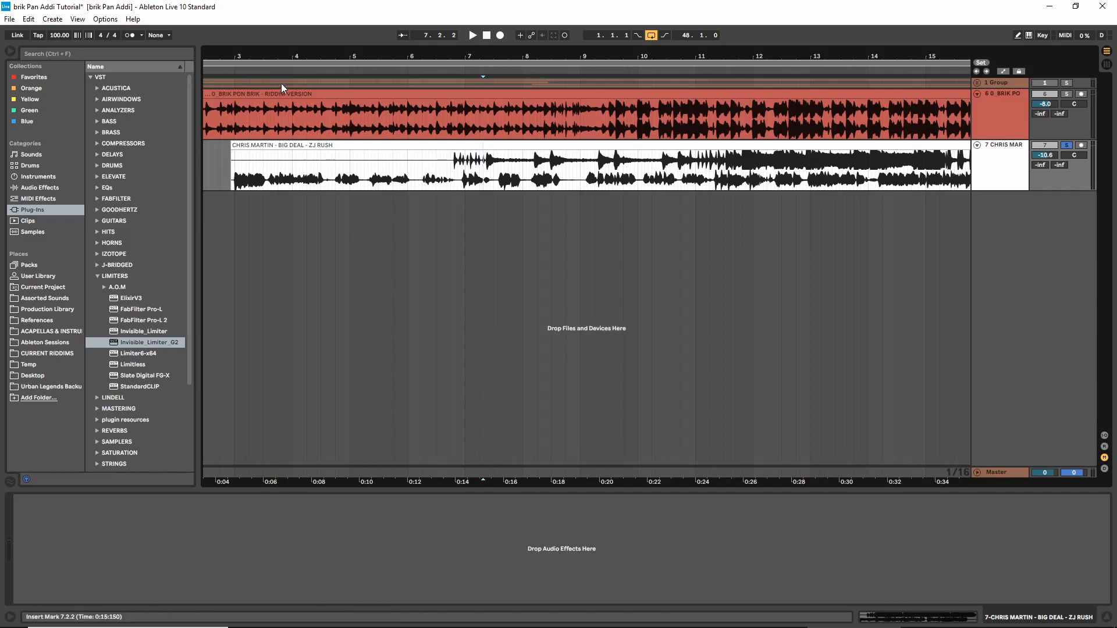
key(minus)
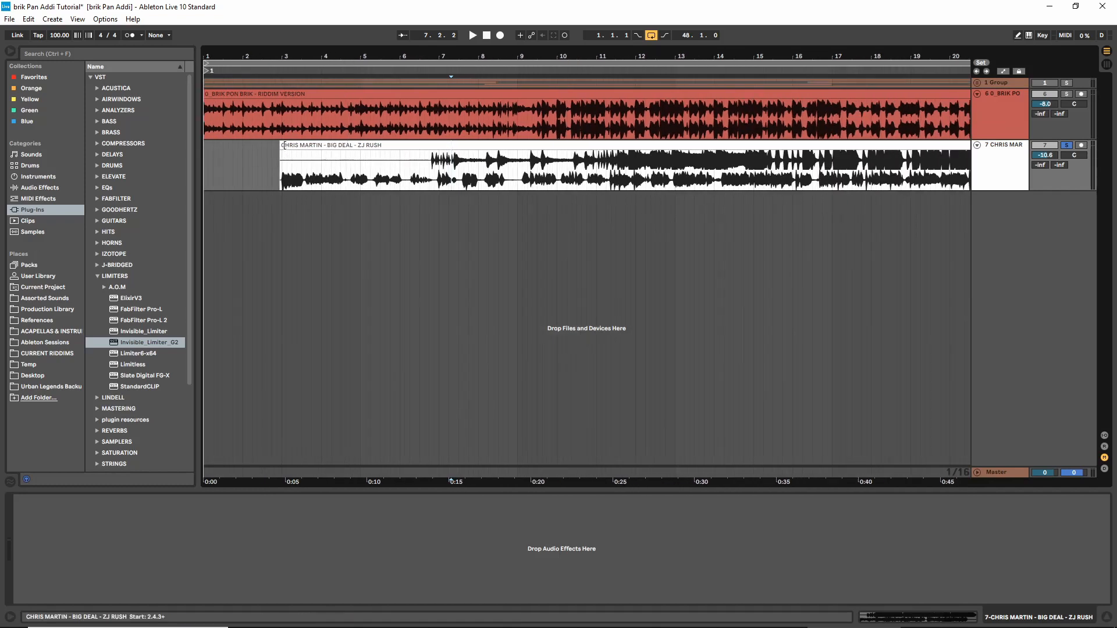
drag(281, 177, 423, 181)
key(space)
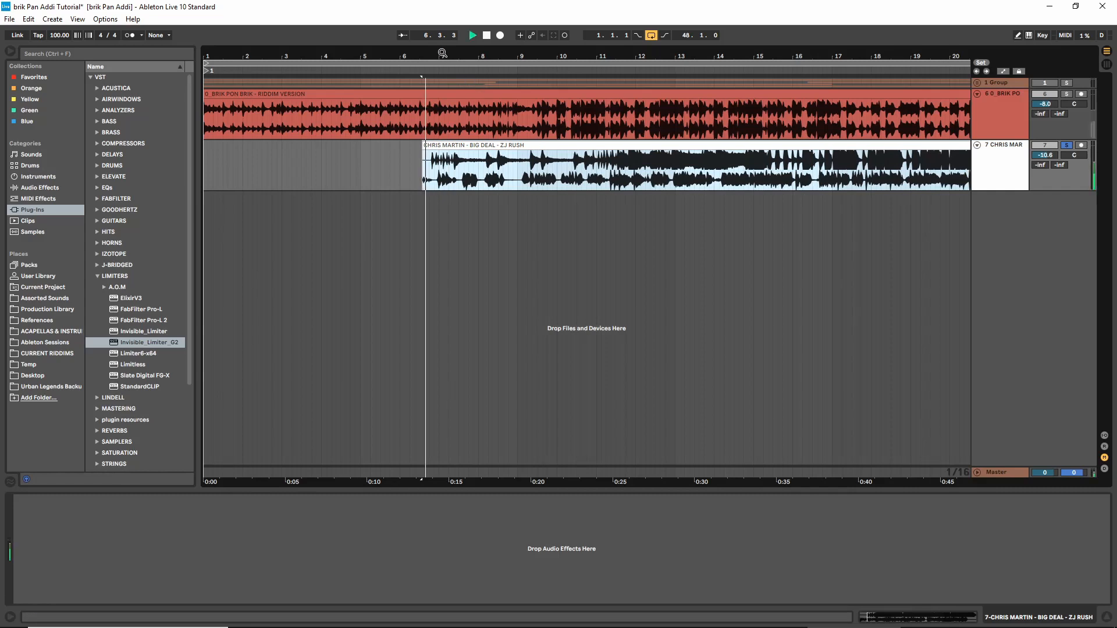
drag(443, 53, 445, 87)
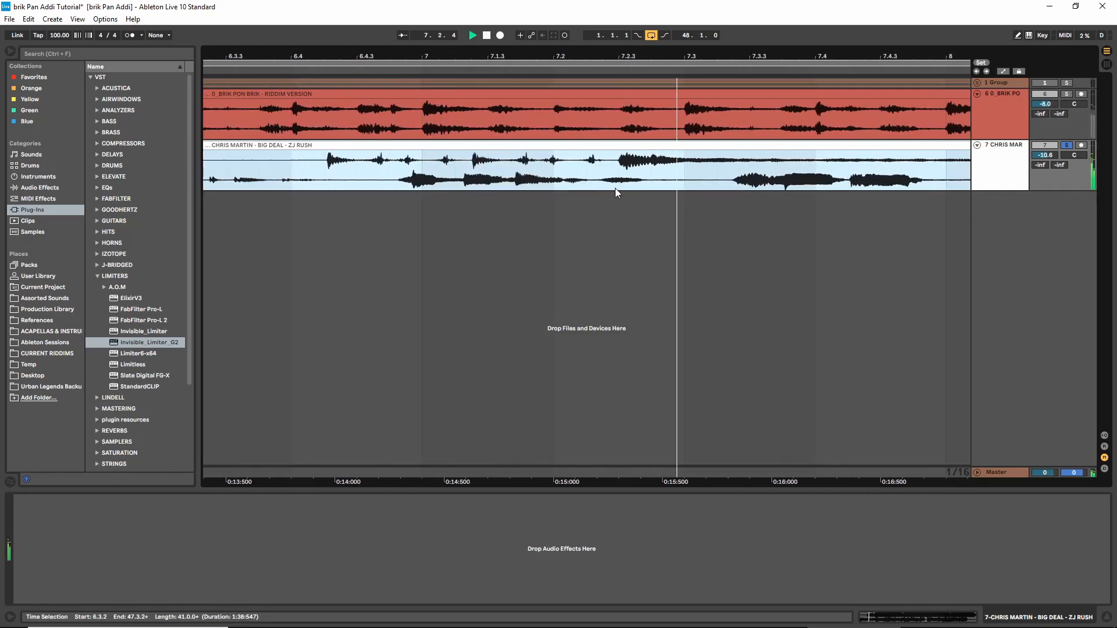
Turn the grid off and delete everything in the Big Deal clip before the beat at about 7.2.2
right_click(603, 210)
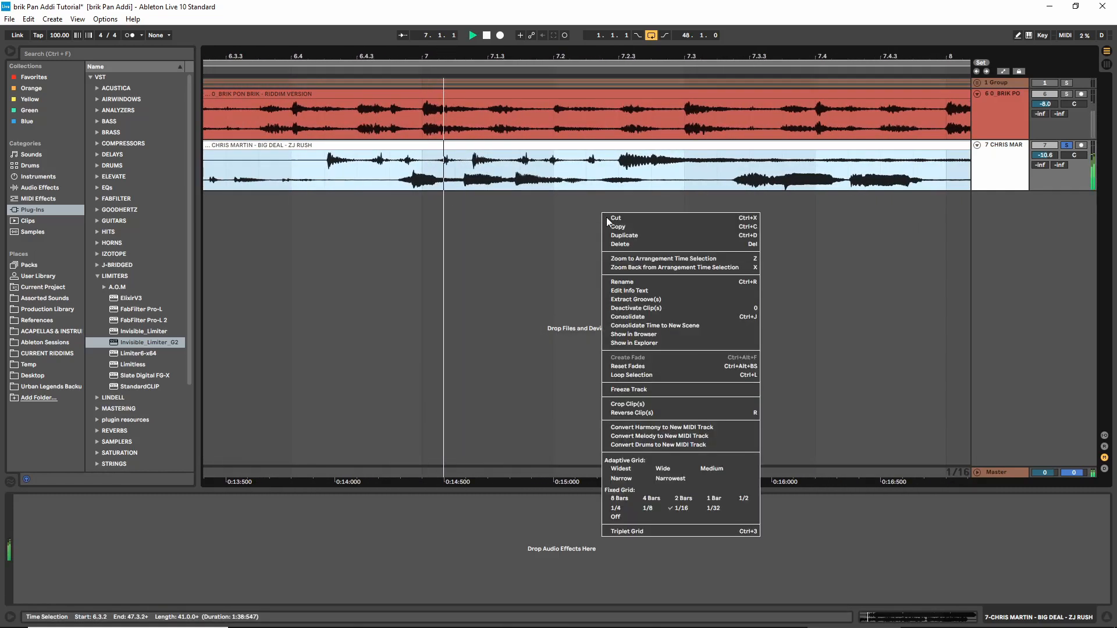
click(617, 517)
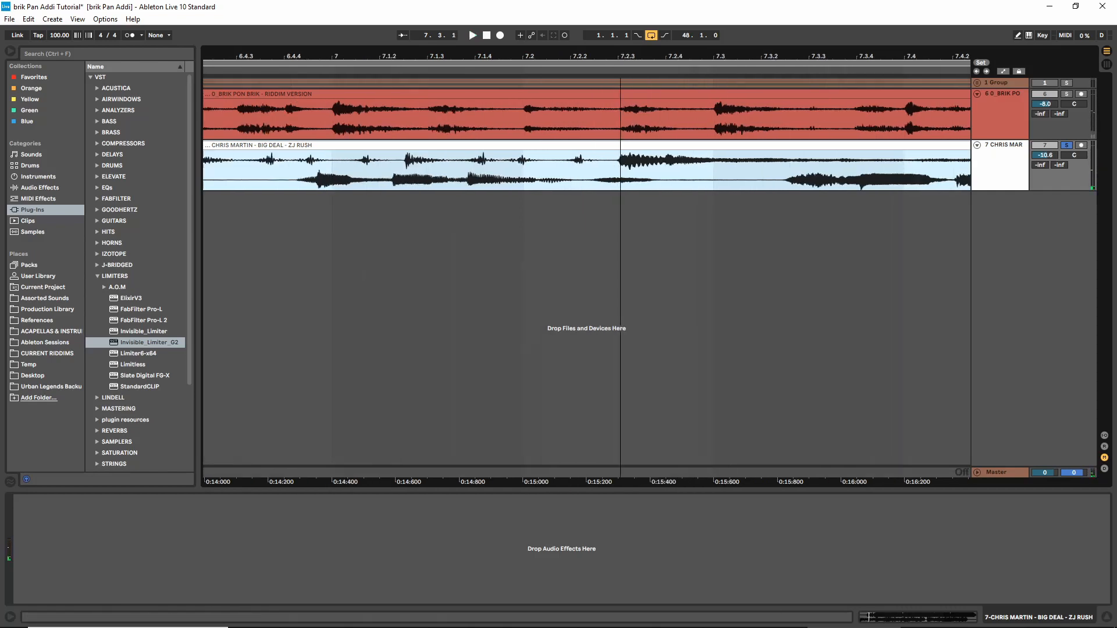
click(612, 184)
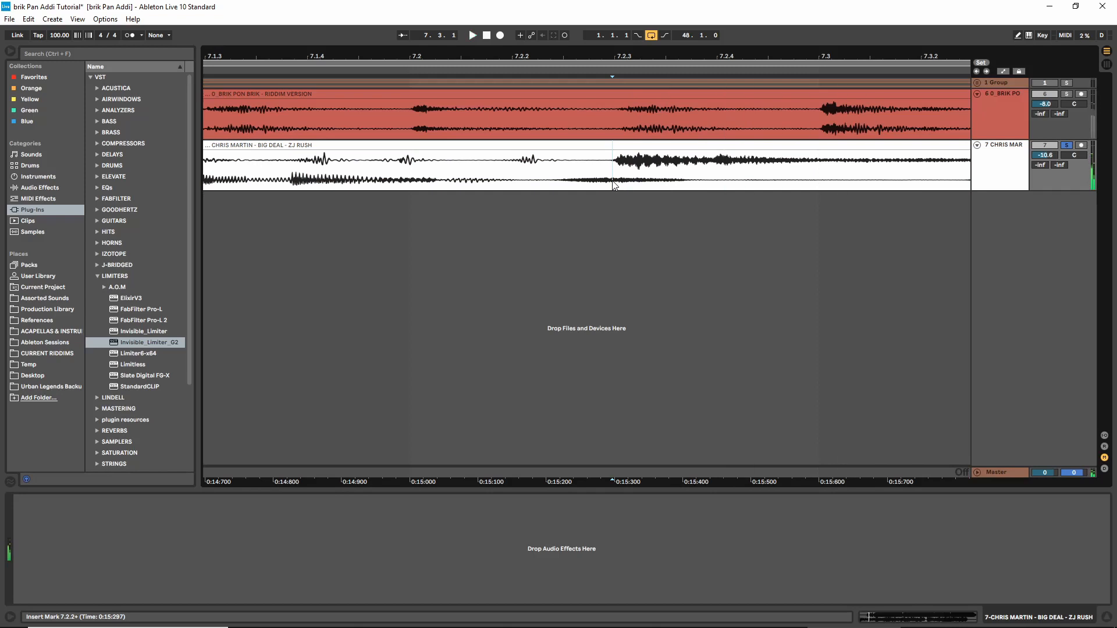
drag(614, 185, 405, 180)
key(Delete)
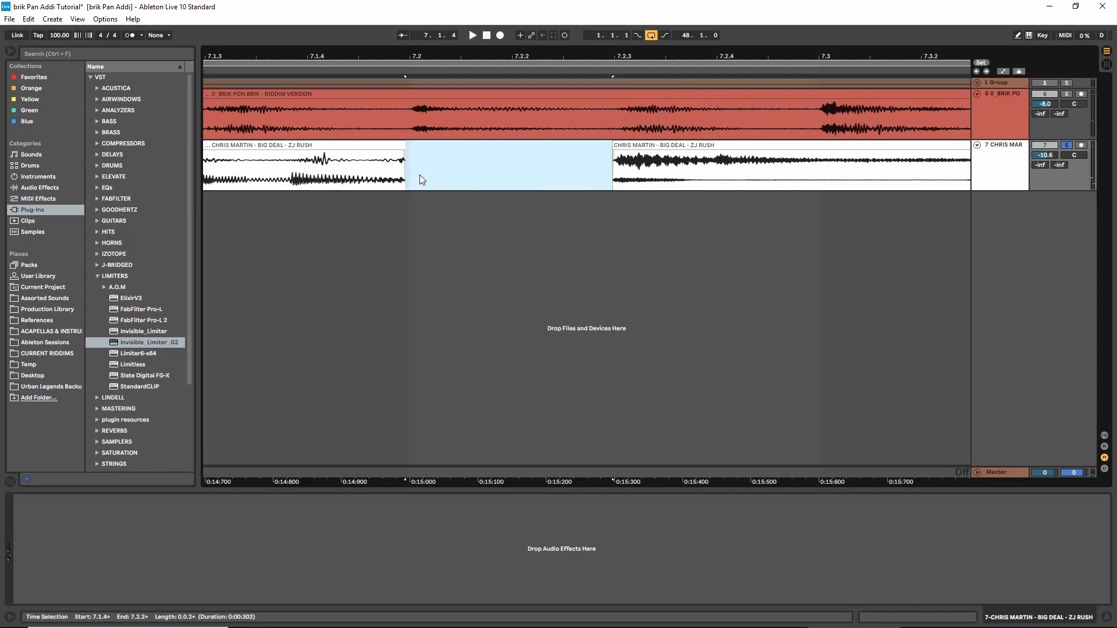
click(378, 147)
key(Delete)
Move the trimmed Big Deal clip to the start of the arrangement at 1.1.1
drag(613, 57, 365, 56)
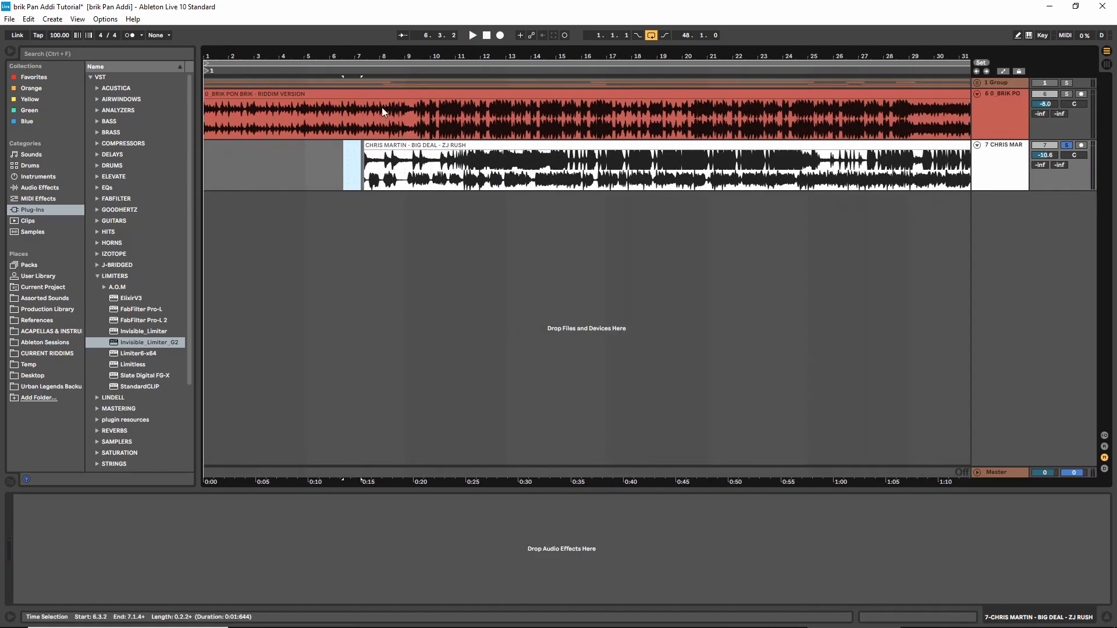
drag(413, 147, 252, 155)
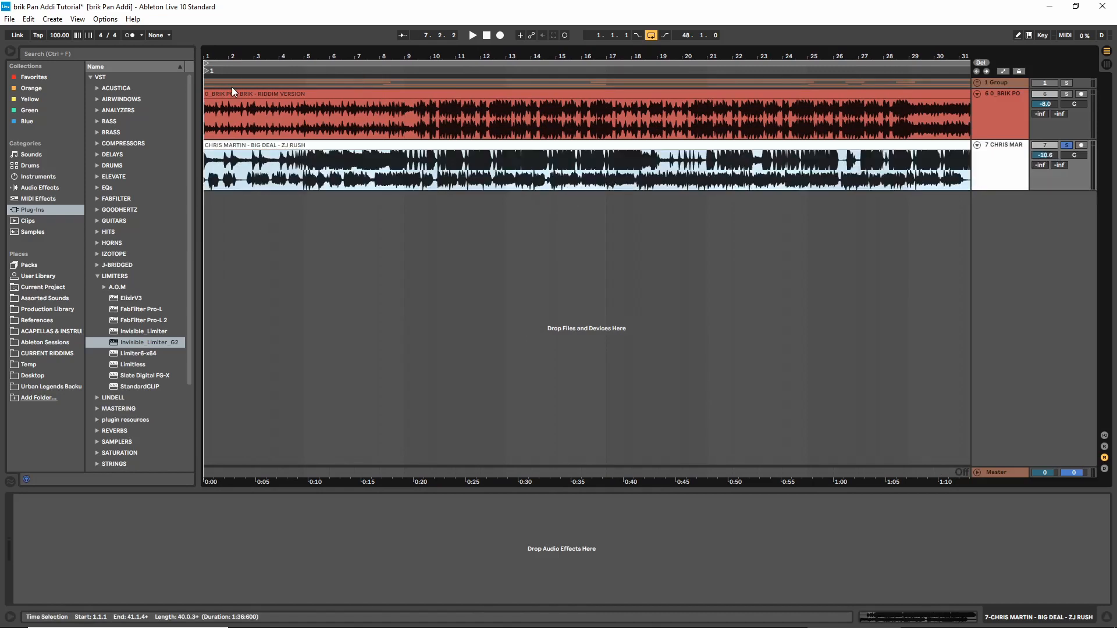
drag(206, 57, 206, 116)
drag(234, 59, 232, 4)
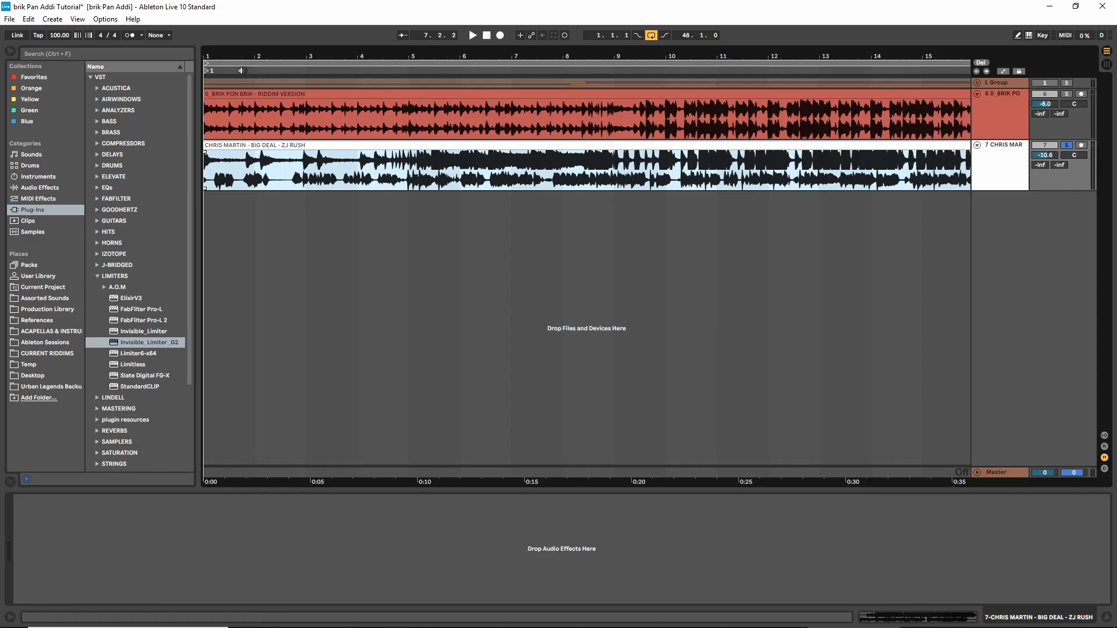
Unsolo the Big Deal track and play it together with the riddim from the start
click(1067, 146)
key(space)
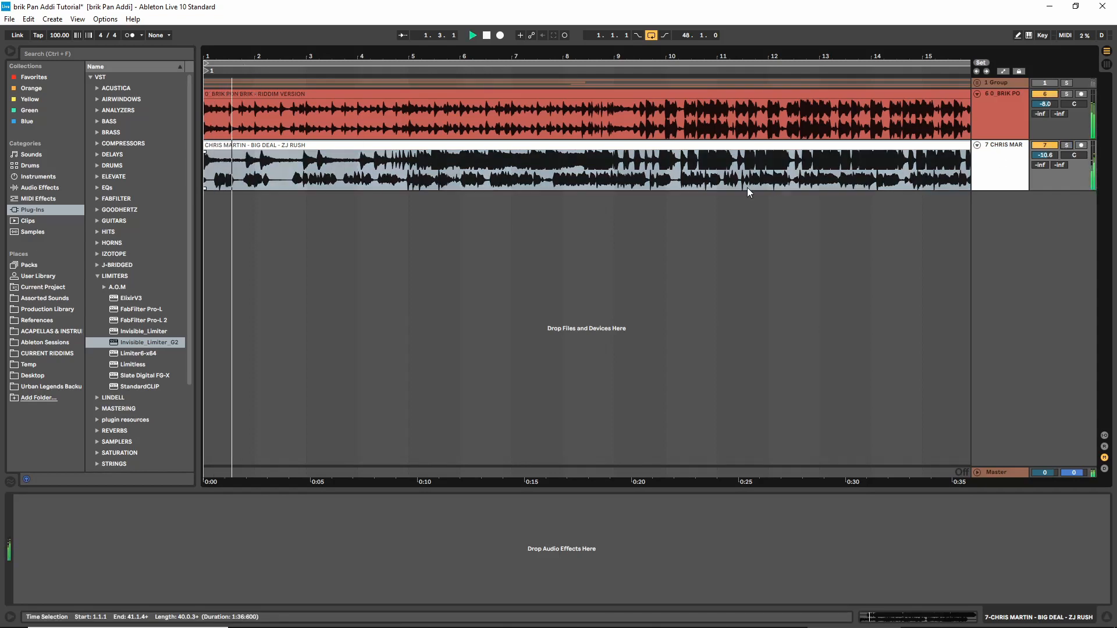
key(space)
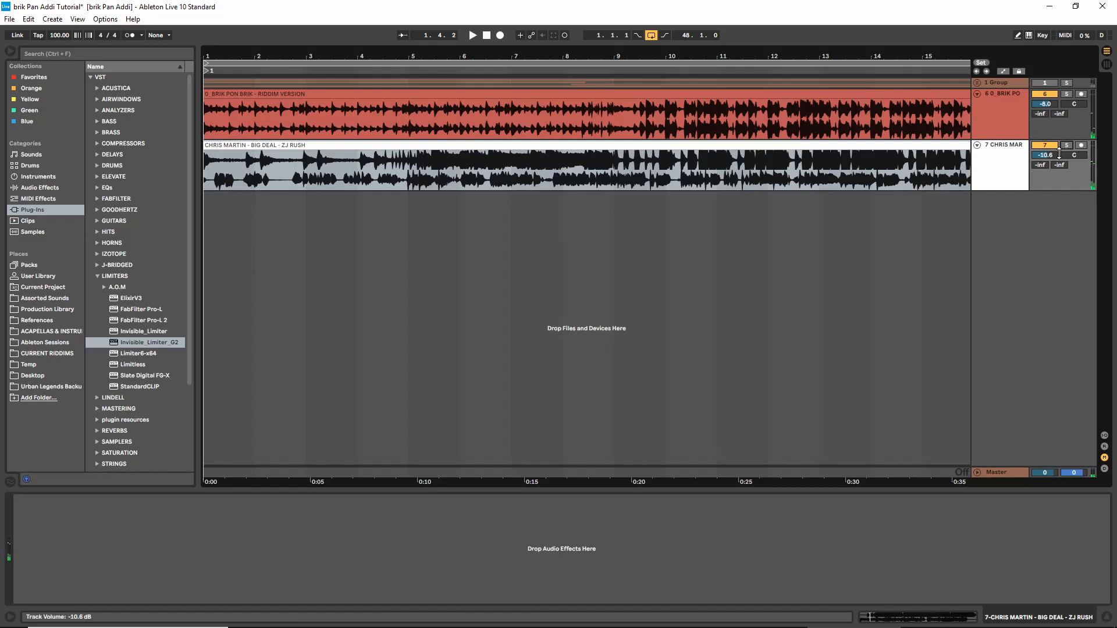
key(space)
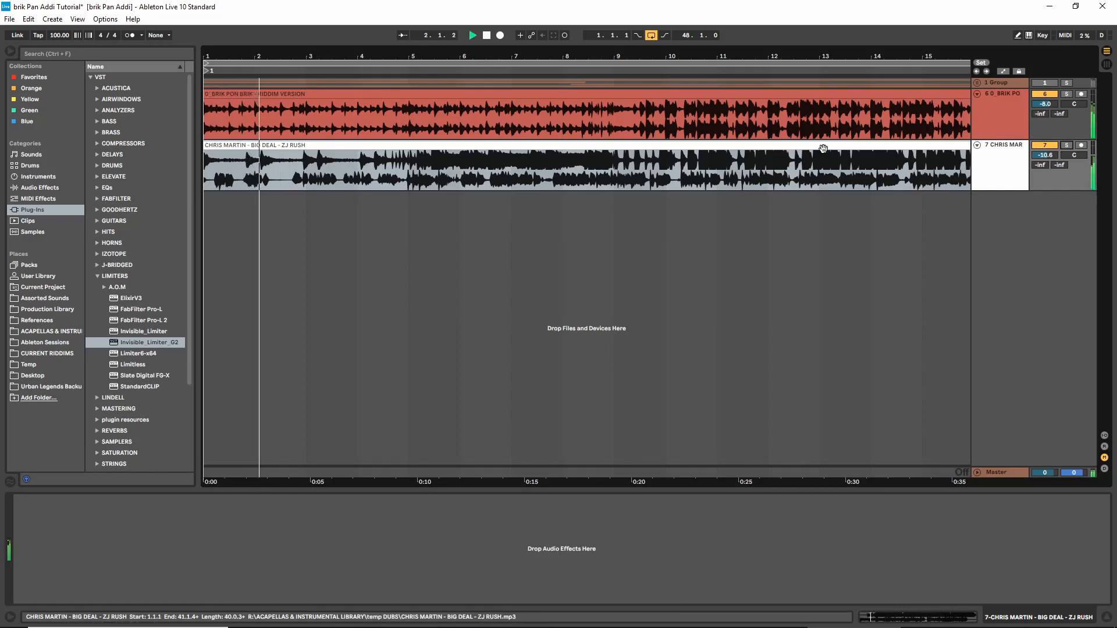
key(space)
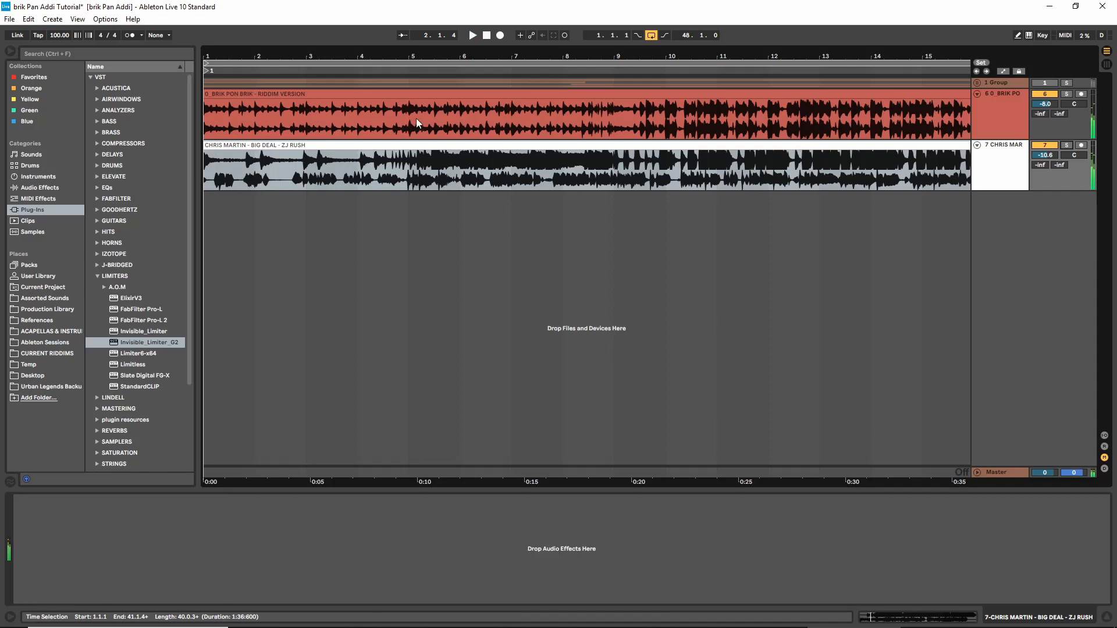
Open the Big Deal clip's sample settings and enable Warp without keeping its current timing
double_click(330, 146)
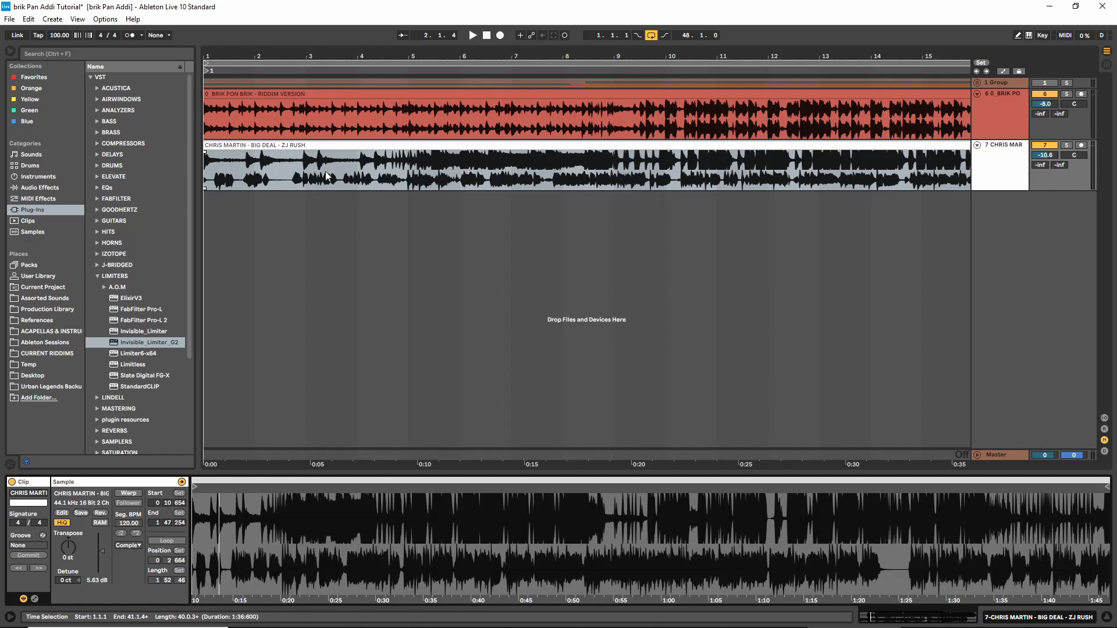
click(130, 493)
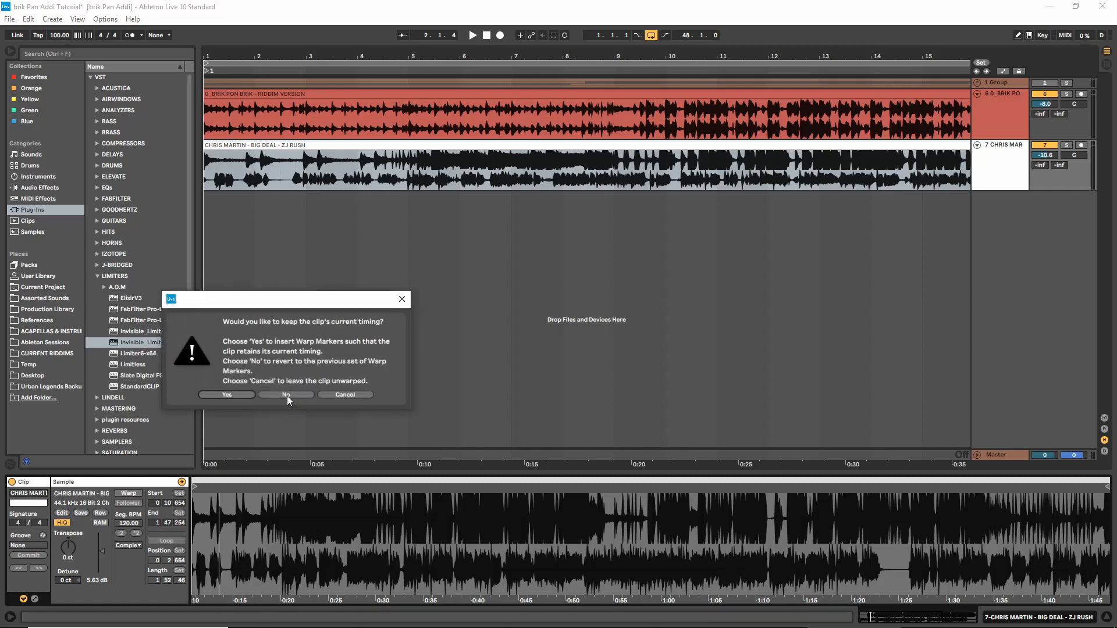
click(287, 396)
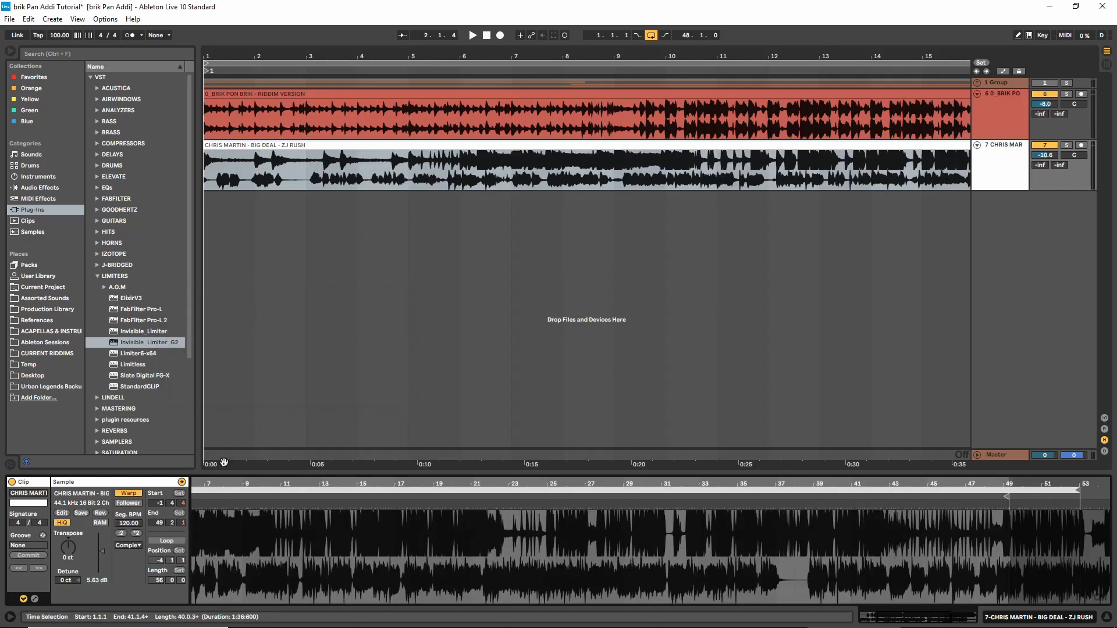
click(132, 526)
text(13132312)
key(Return)
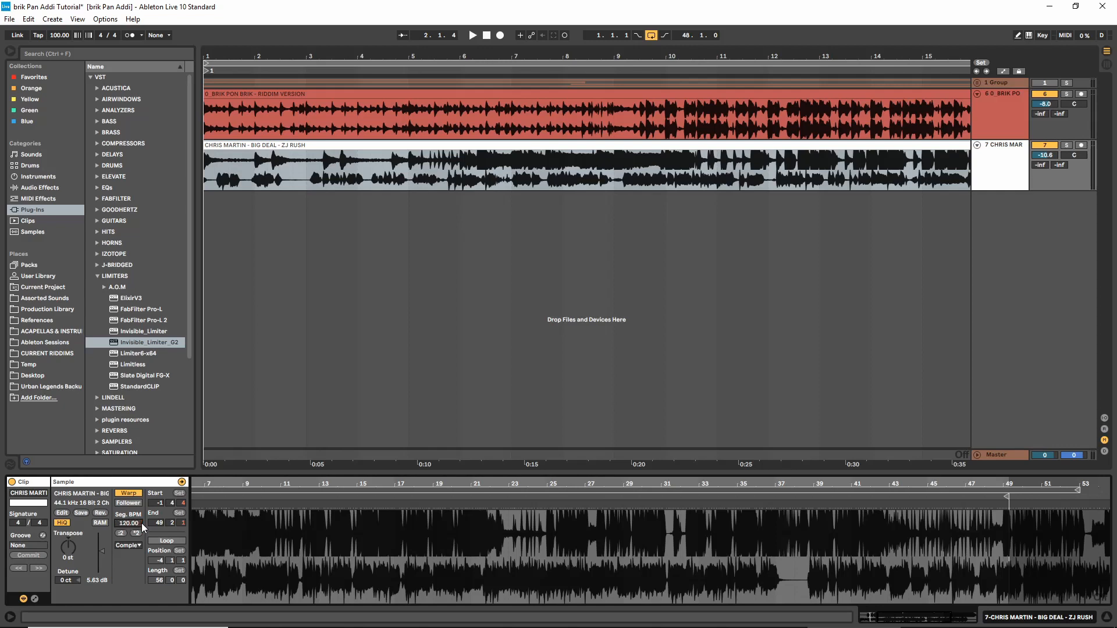
Play both tracks from the start, lower the Big Deal clip's segment BPM to 108, and check the timing
click(291, 148)
key(space)
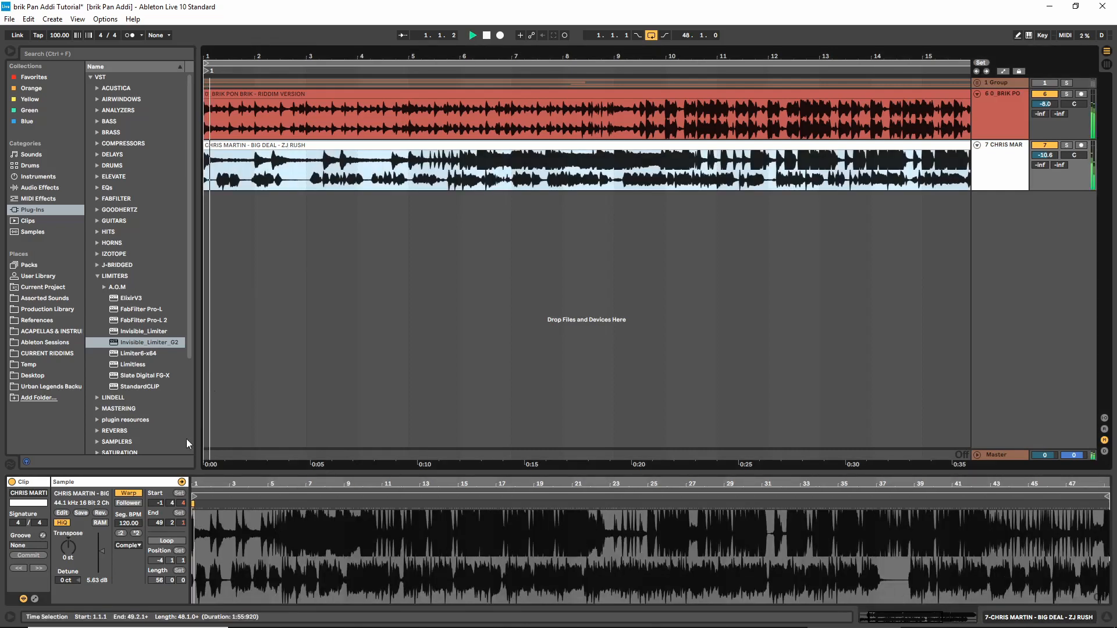
click(135, 524)
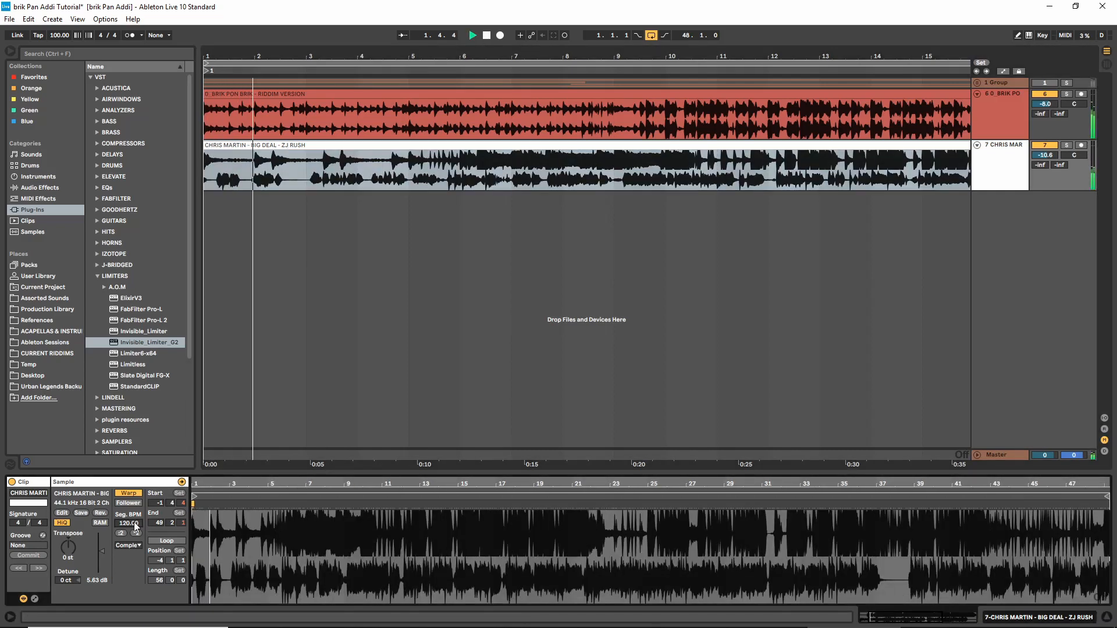
key(Down)
key(Down)
key(Down)
key(Down)
key(Down)
key(Down)
key(Down)
key(Down)
key(Down)
key(Down)
key(Down)
key(Down)
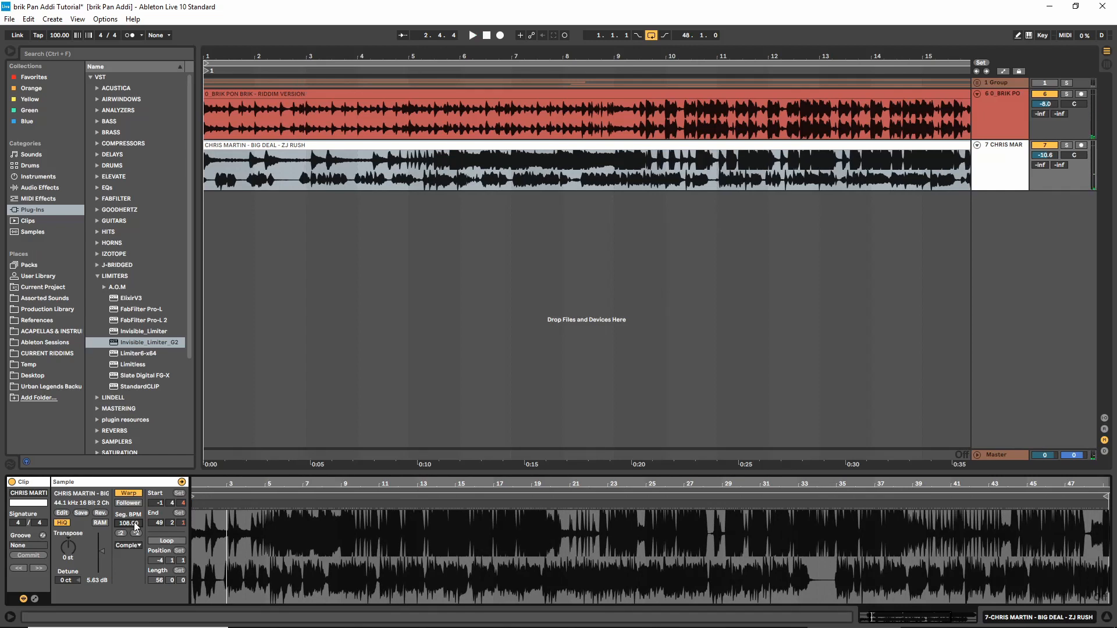
key(space)
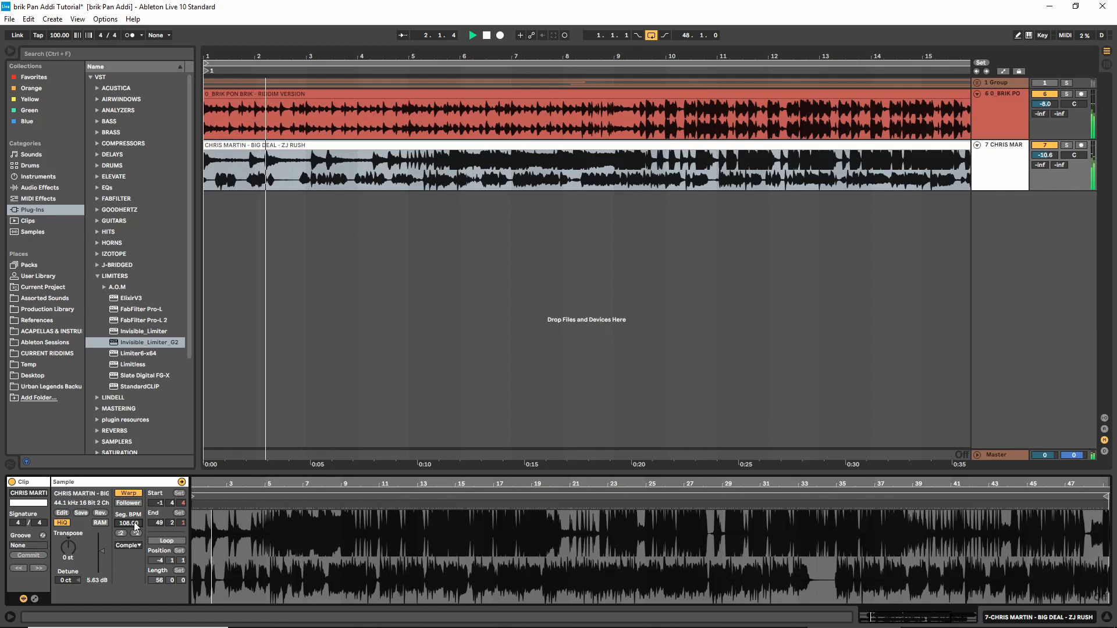
Lower the Big Deal clip's segment BPM to 100 and play both tracks again from the start
key(space)
key(Down)
key(Down)
key(Down)
key(Down)
key(Down)
key(Down)
key(Down)
key(Down)
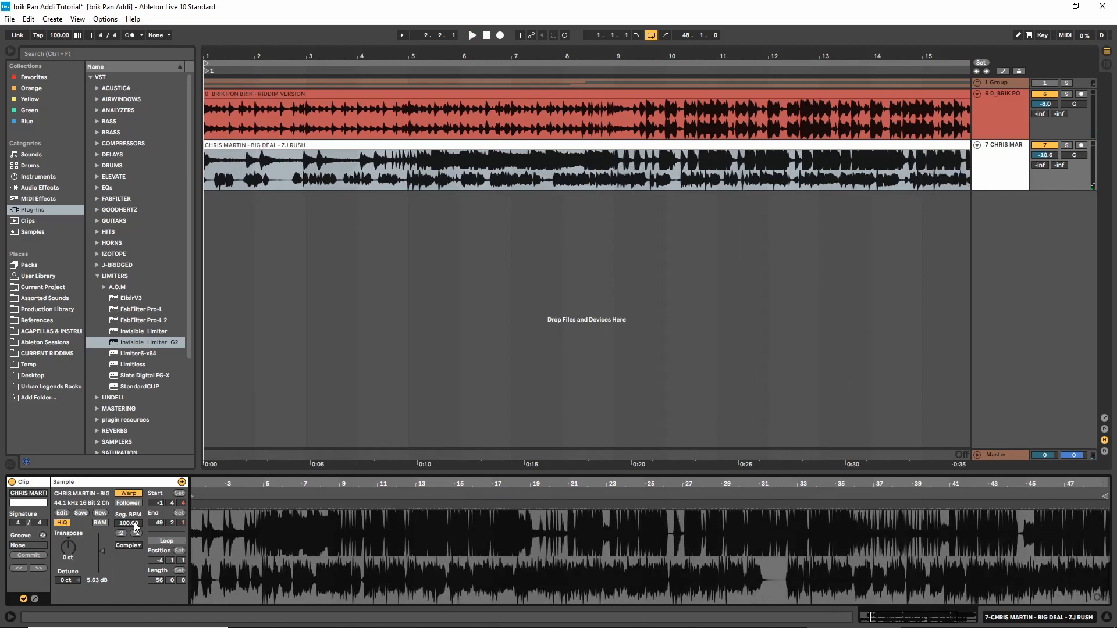
key(space)
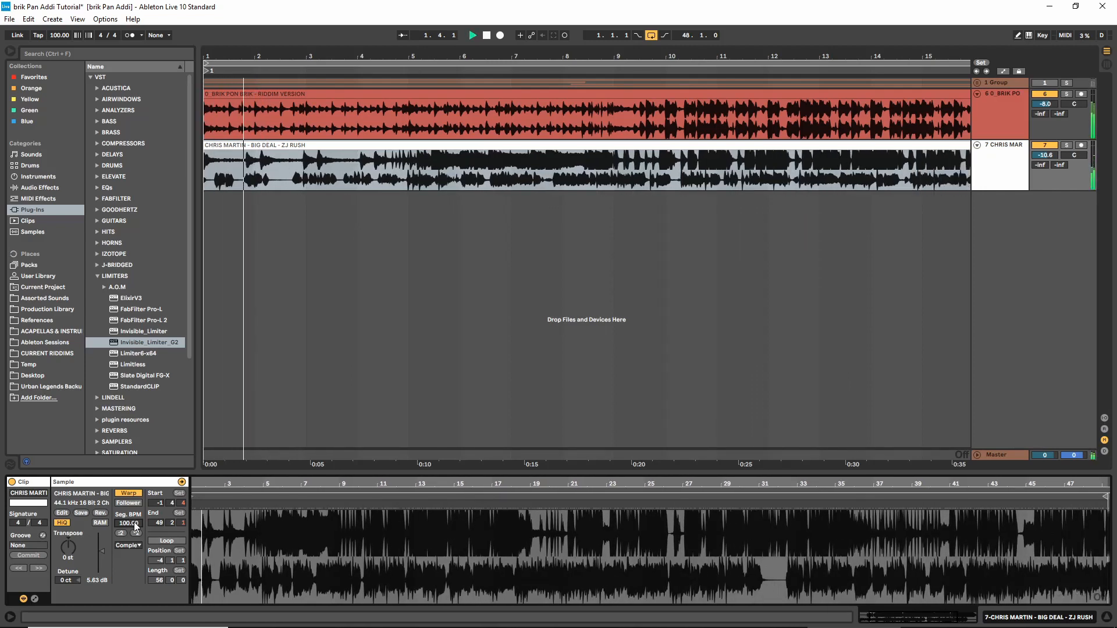
Lower the Big Deal clip's segment BPM to 92 and play it against the riddim
key(space)
key(Down)
key(Down)
key(Down)
key(Down)
key(Down)
key(Down)
key(Down)
key(Down)
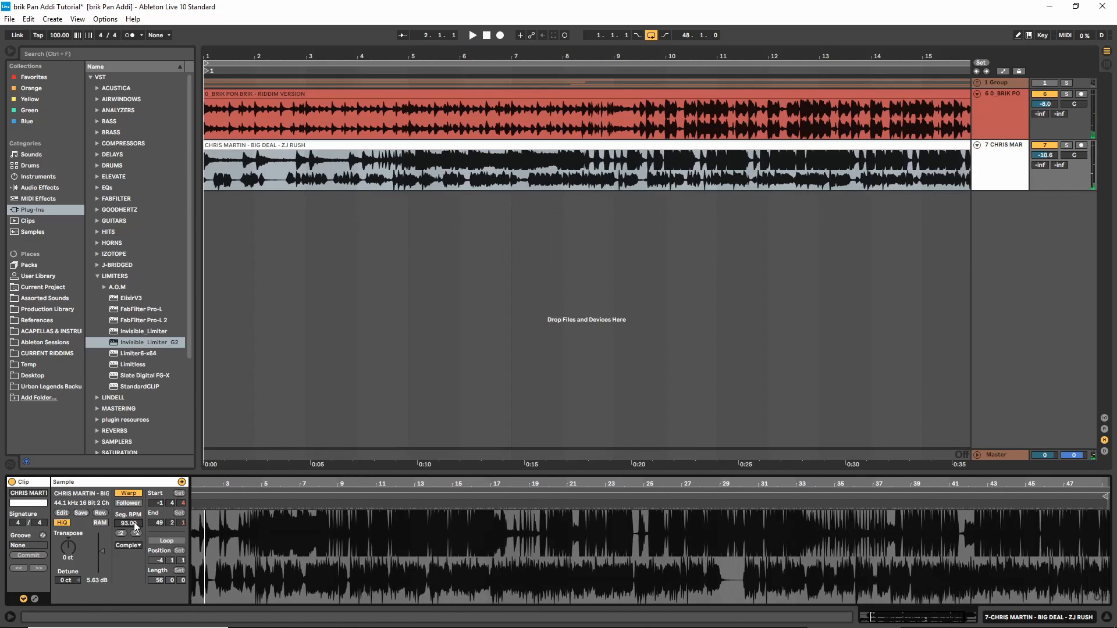
key(space)
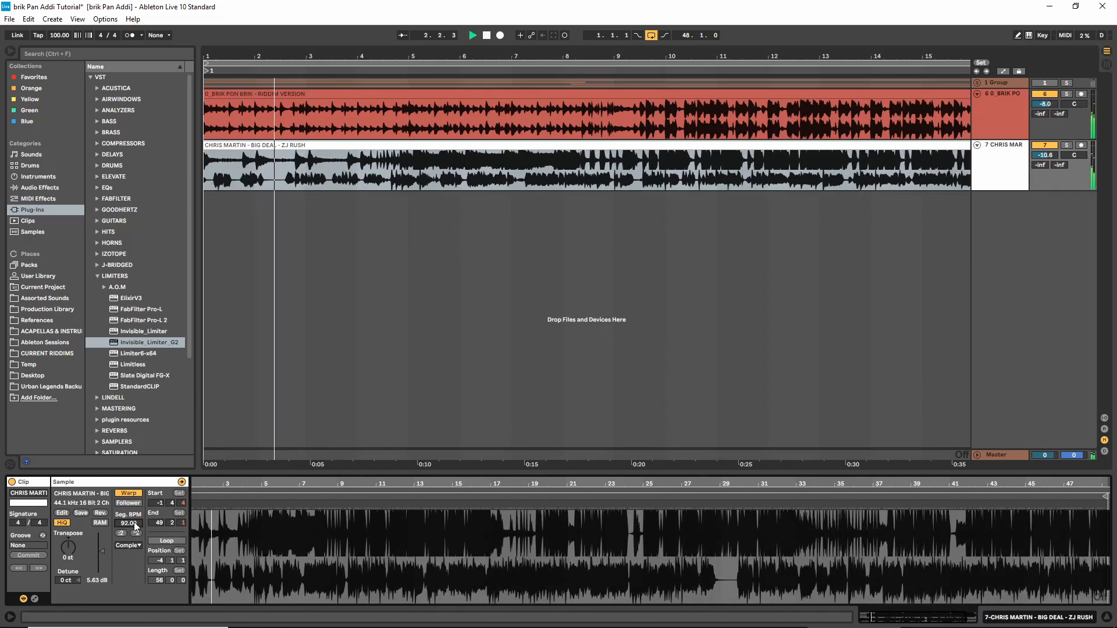
Compare the waveforms of both tracks around bar 2, lower the Big Deal clip's segment BPM to 90, and play it against the riddim
key(space)
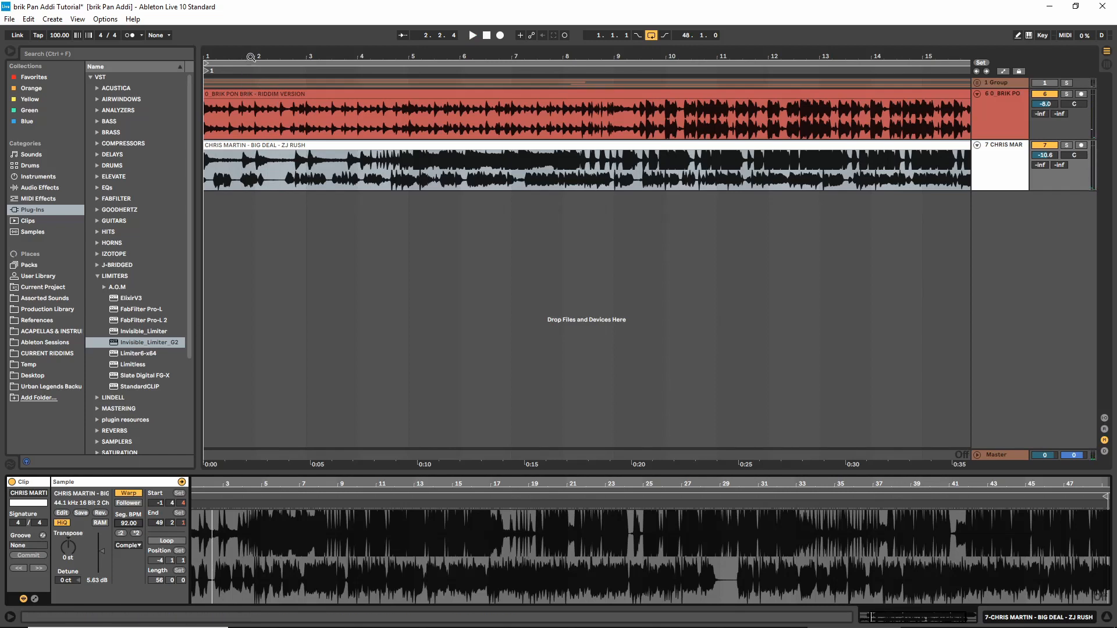
drag(251, 58, 256, 134)
drag(407, 57, 409, 57)
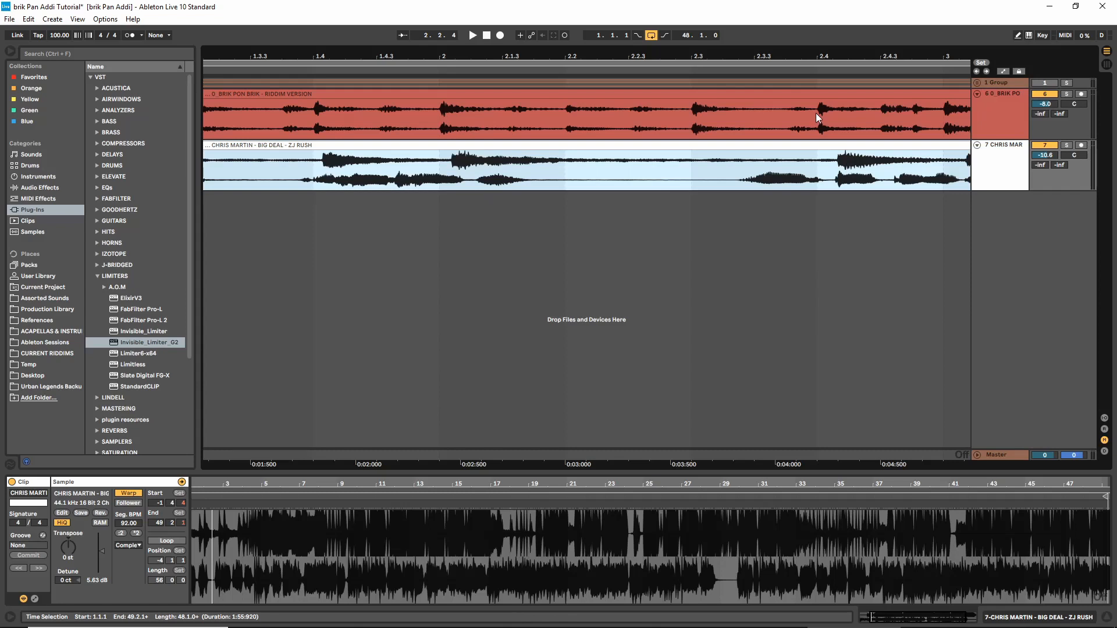
click(608, 201)
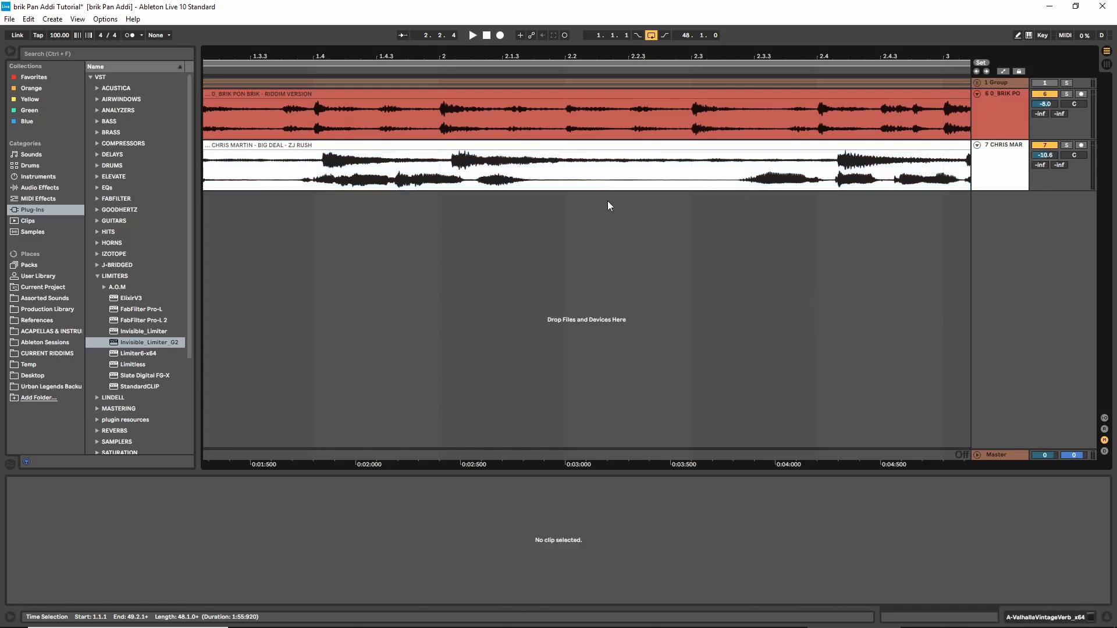
key(Up)
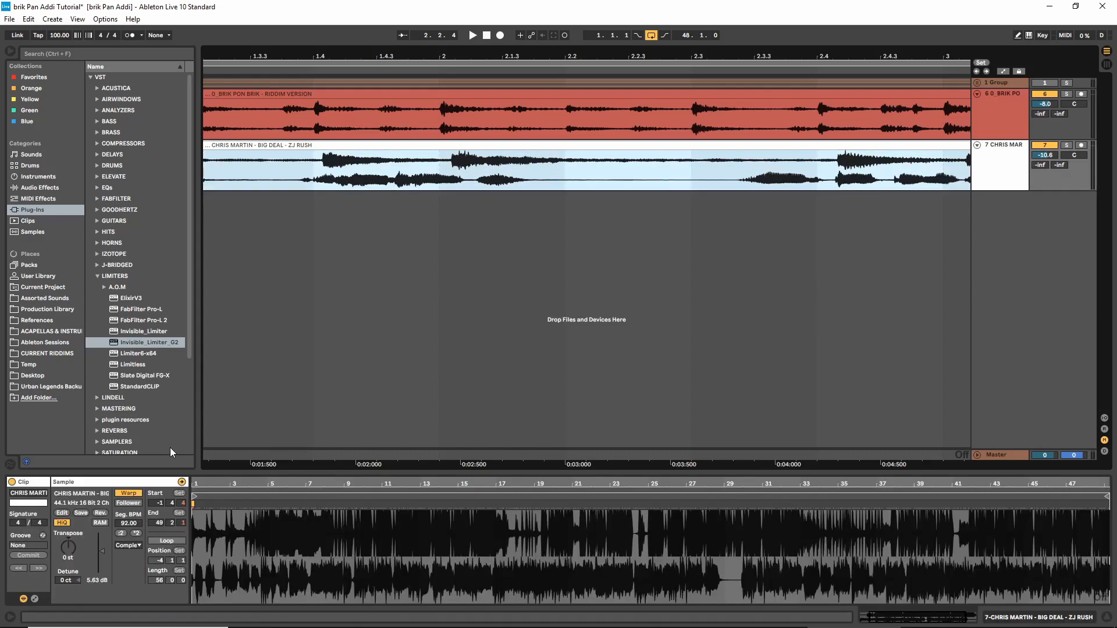
click(129, 525)
key(Down)
key(Down)
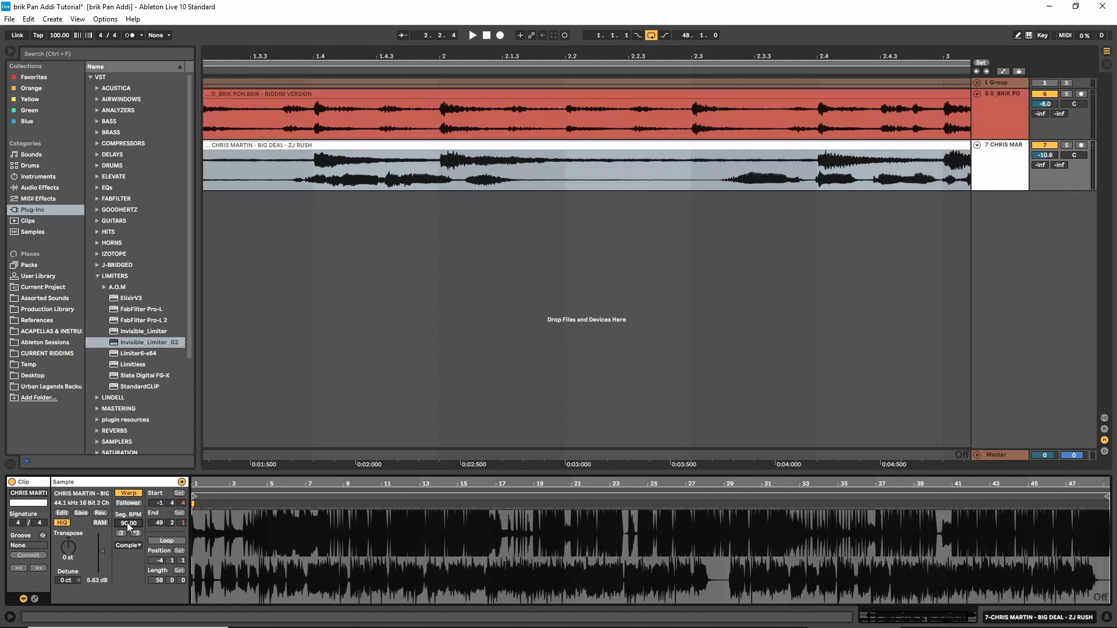
key(space)
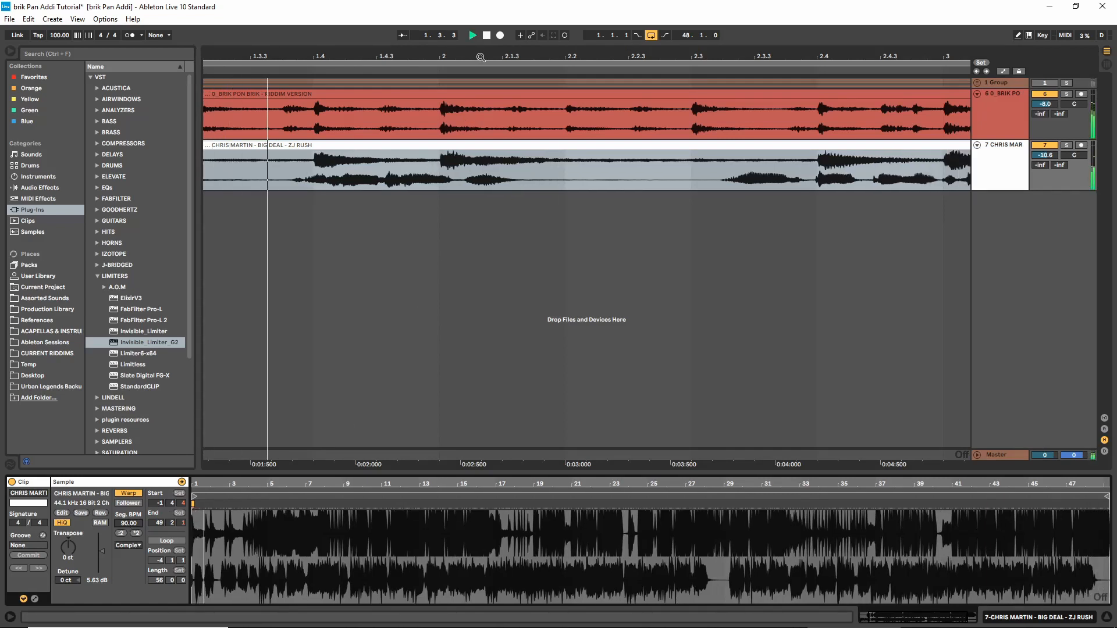
key(space)
Examine the waveform alignment of both tracks around bar 41 and play them from there to check the timing
drag(524, 56, 462, 99)
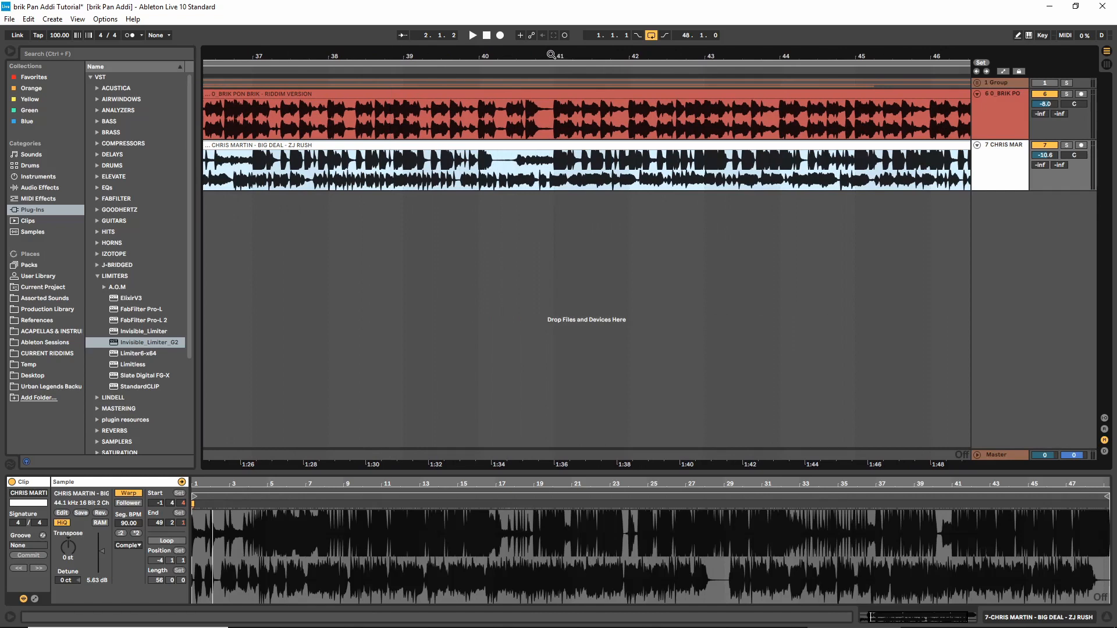
mouse_move(553, 56)
mouse_down()
mouse_move(552, 79)
mouse_move(490, 102)
mouse_move(475, 124)
mouse_up()
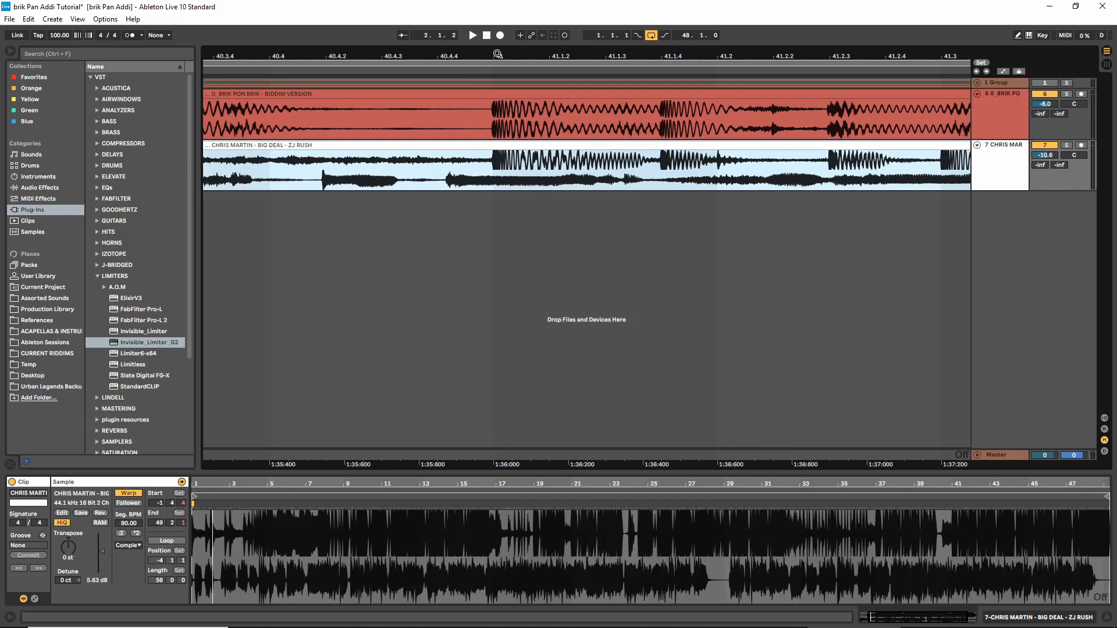
drag(493, 50, 582, 2)
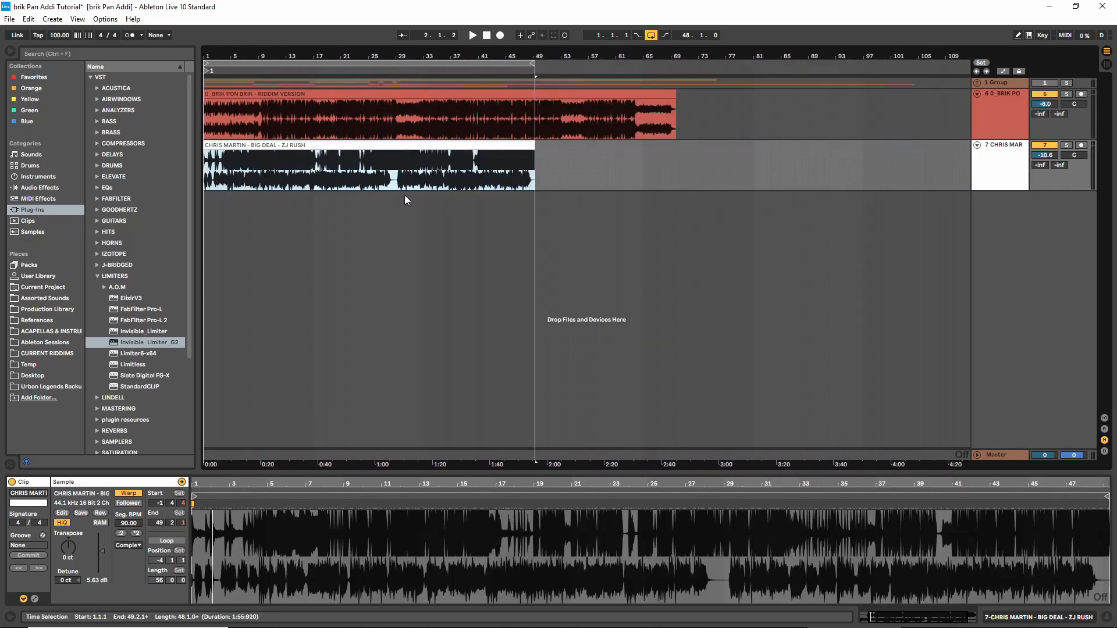
click(484, 182)
key(space)
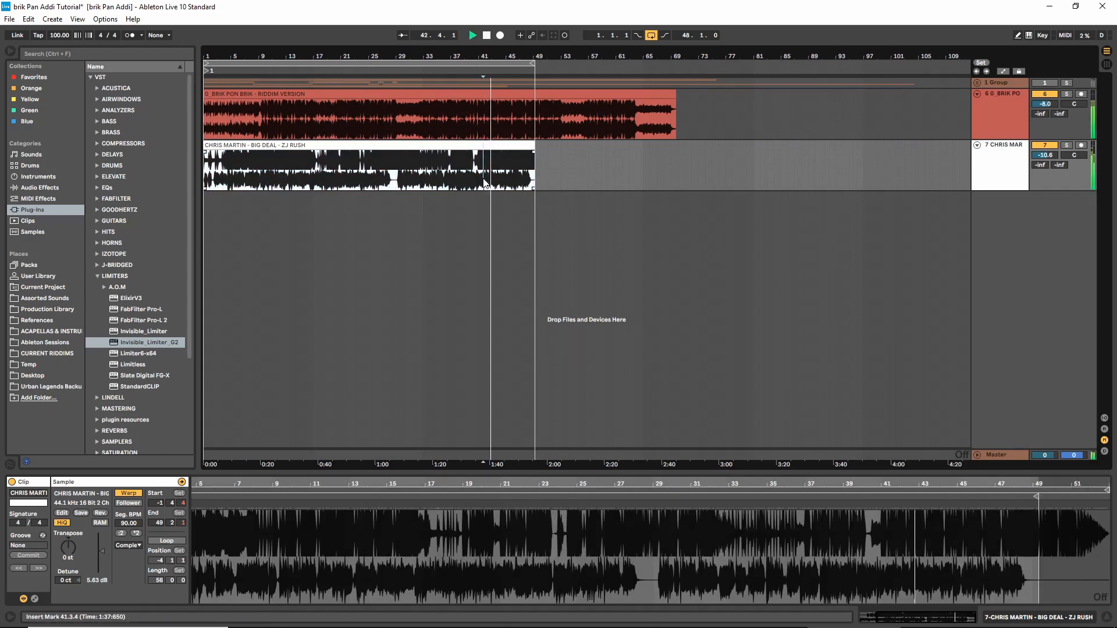
key(space)
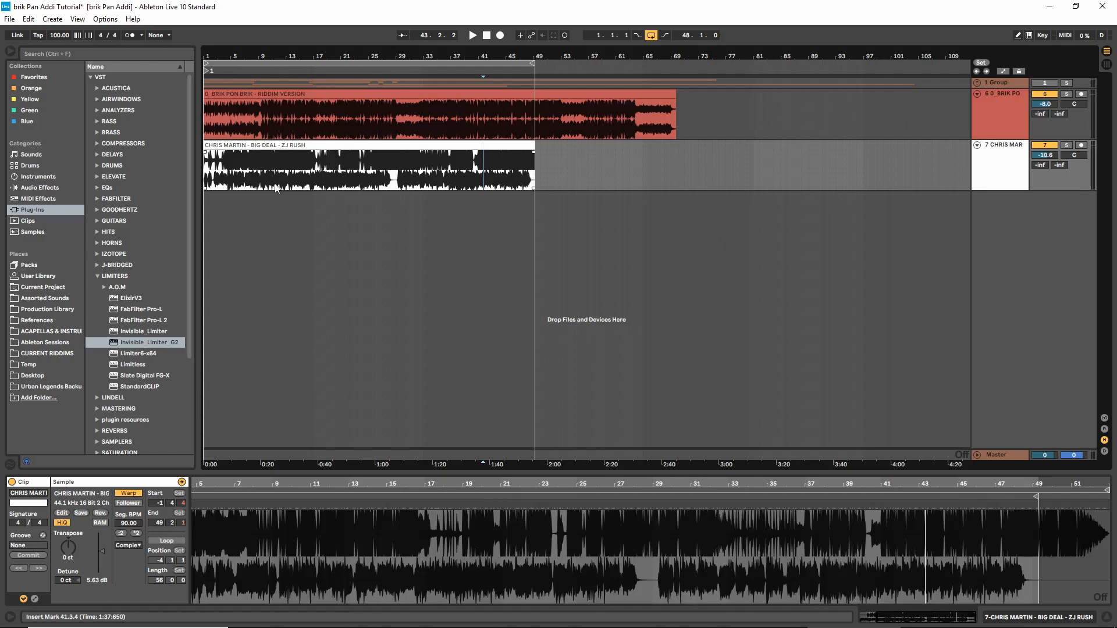
Add a Utility effect to the Big Deal track, set its channel mode to Right, and play from bar 4
drag(224, 56, 224, 114)
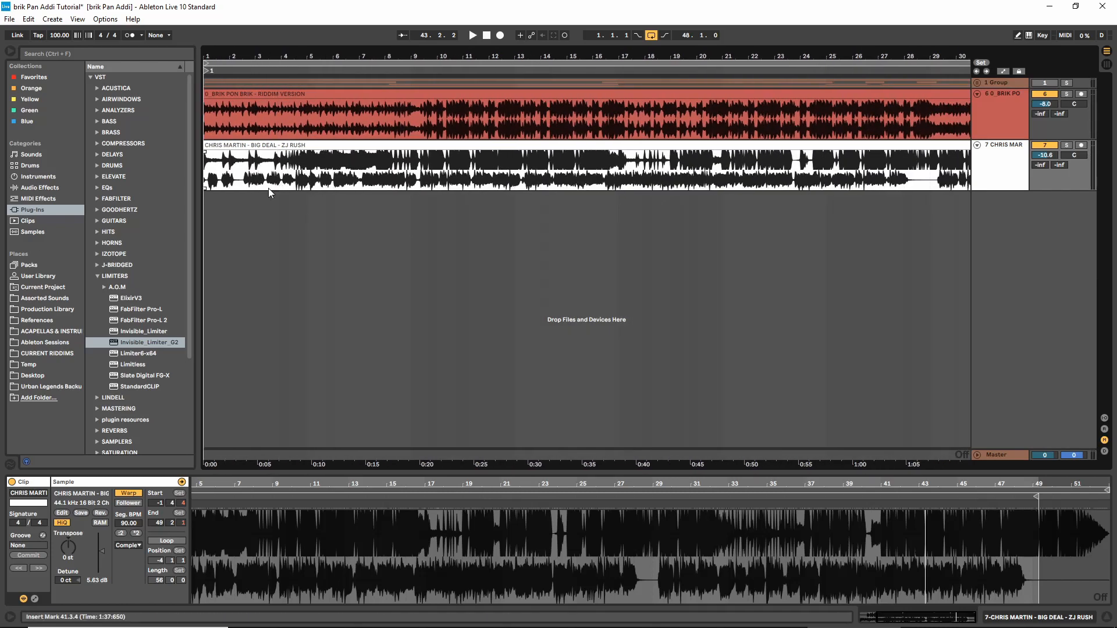
click(52, 189)
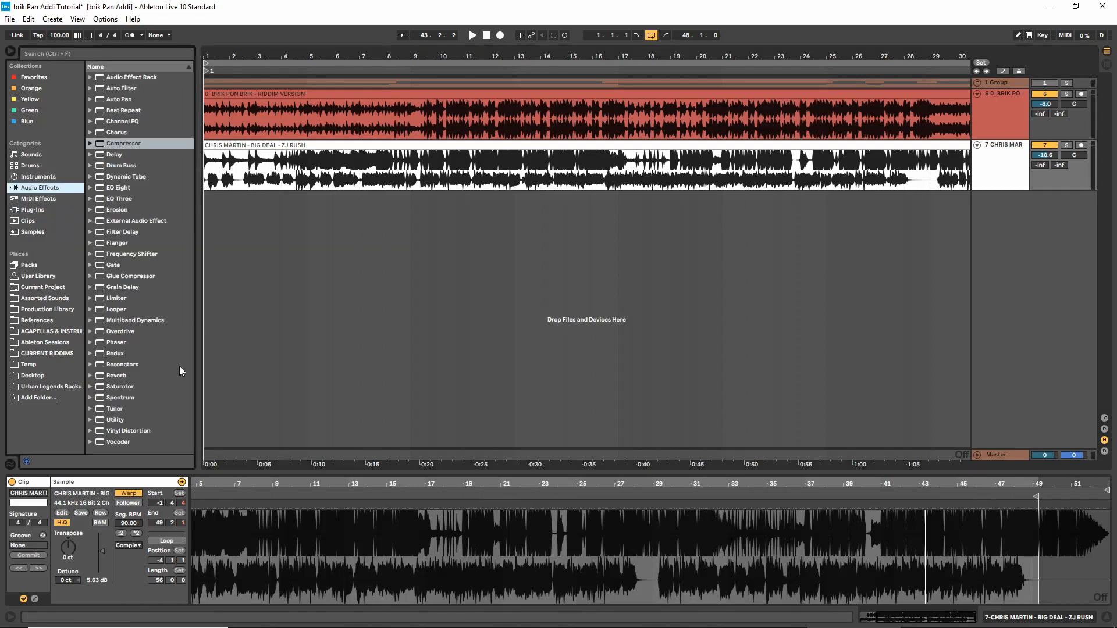
click(114, 420)
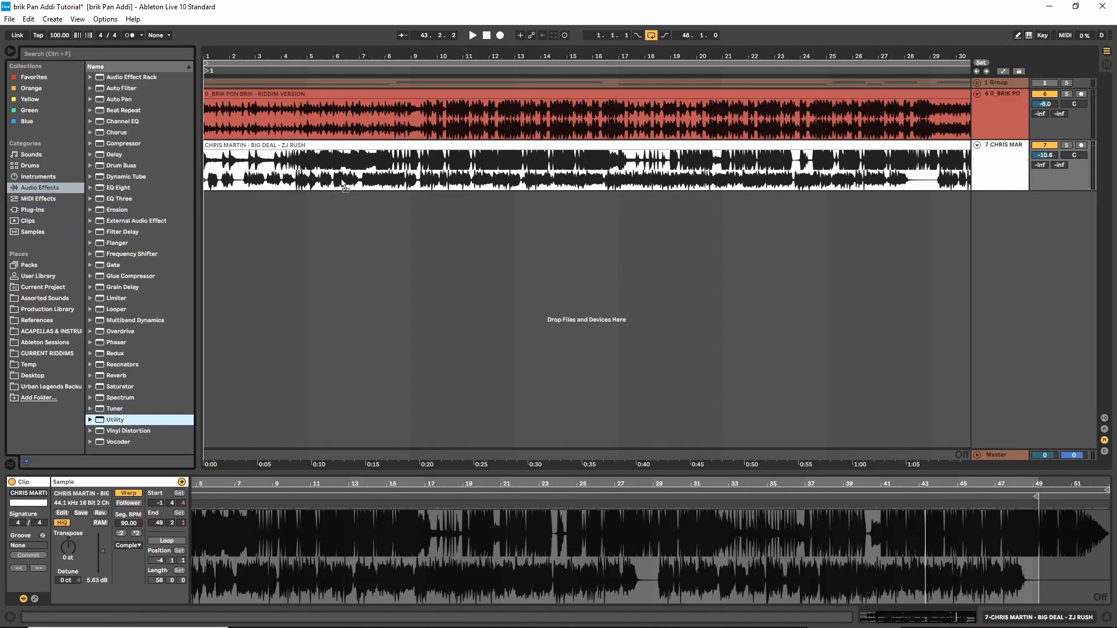
drag(343, 185, 357, 174)
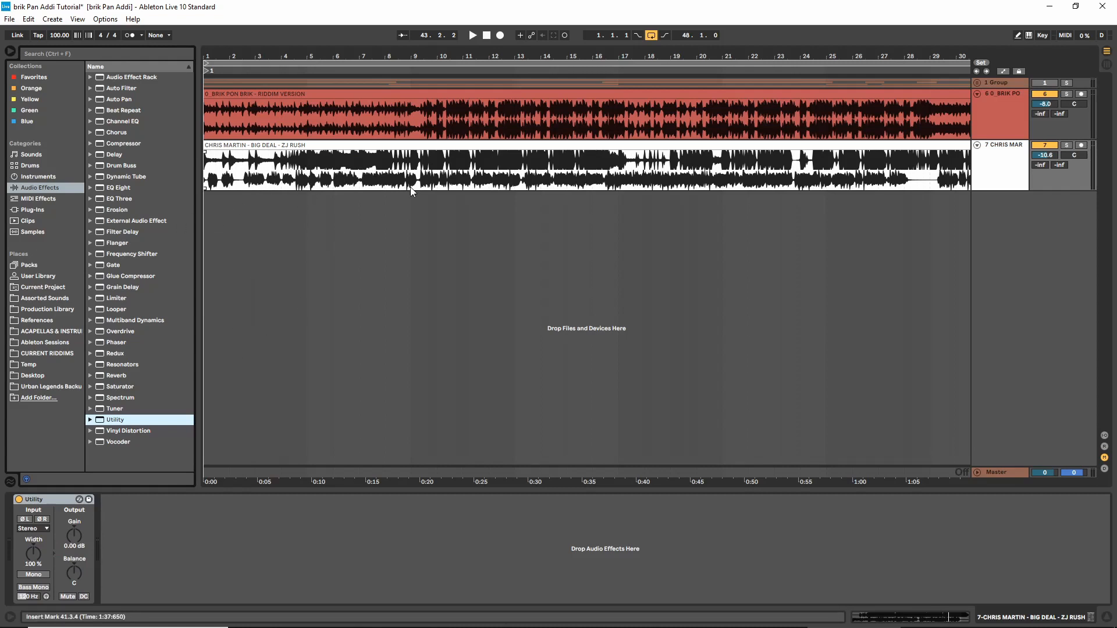
click(41, 529)
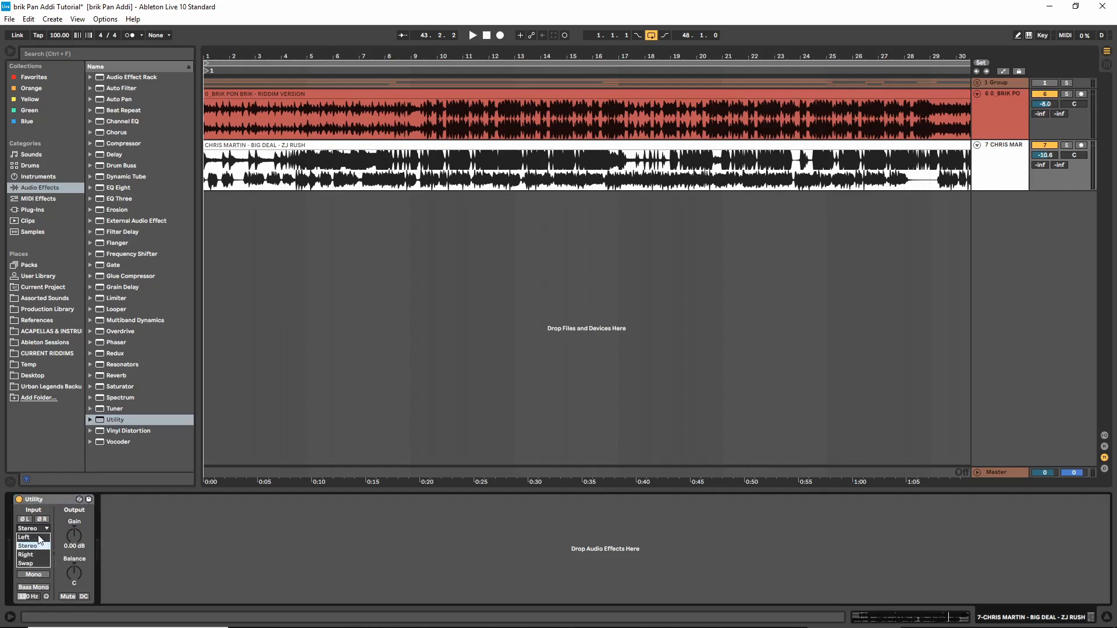
click(36, 555)
click(295, 189)
key(space)
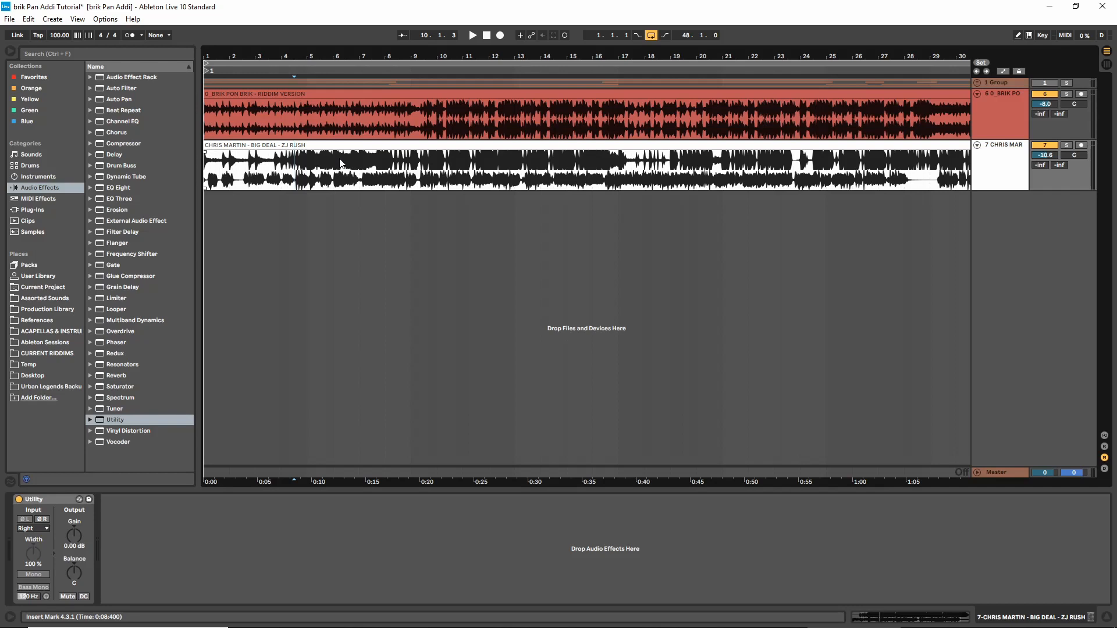
Add a Compressor after the Utility on the Big Deal track and play from around bar 4
click(122, 144)
key(Return)
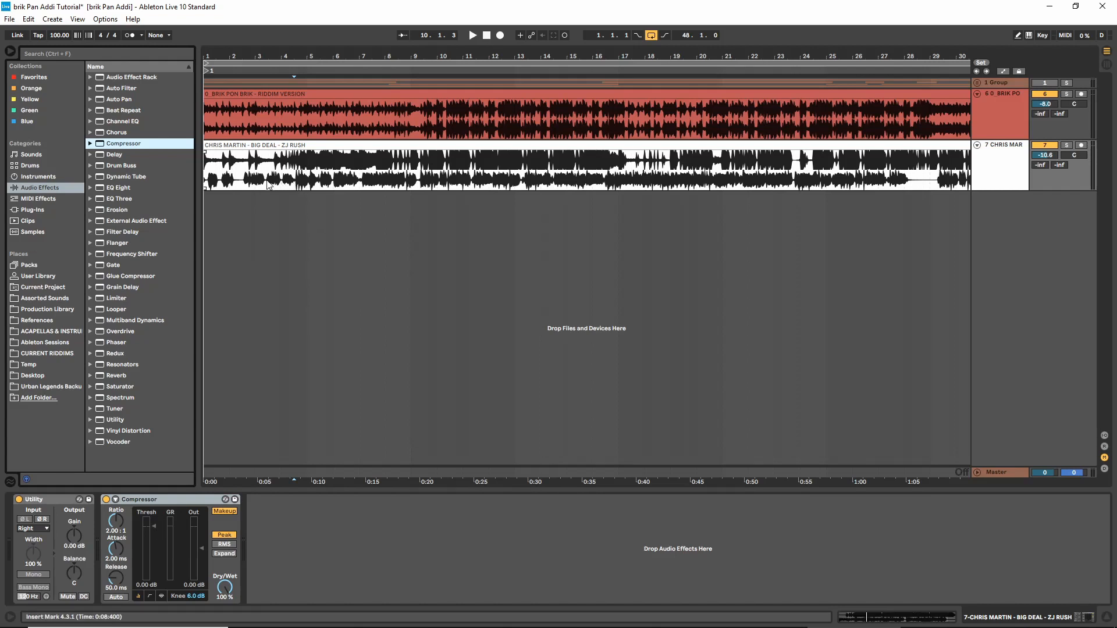
click(243, 182)
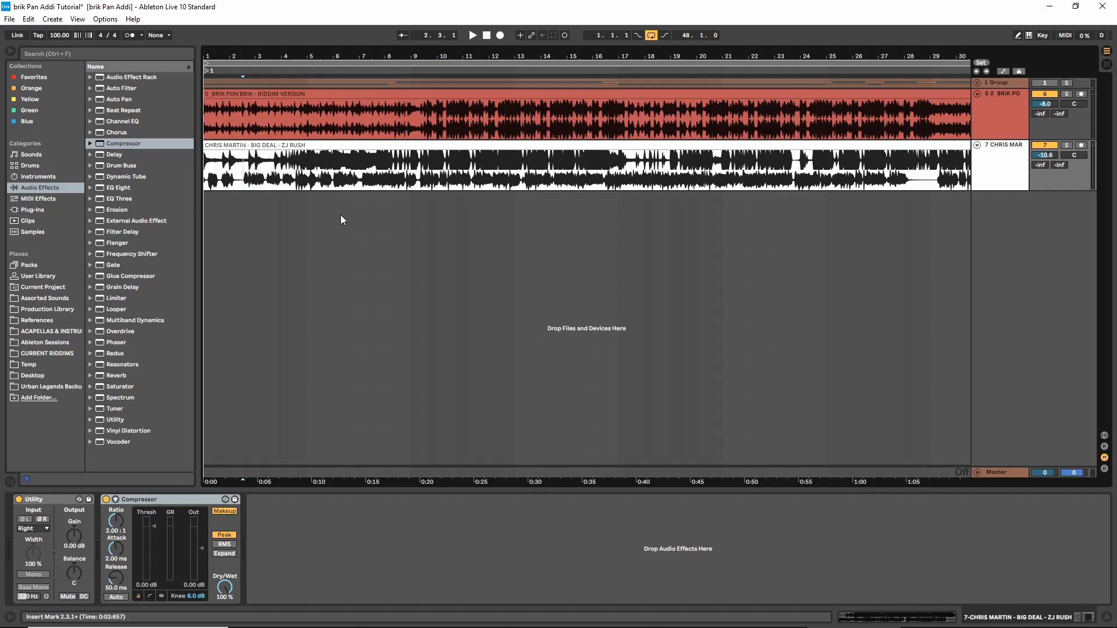
click(285, 187)
key(space)
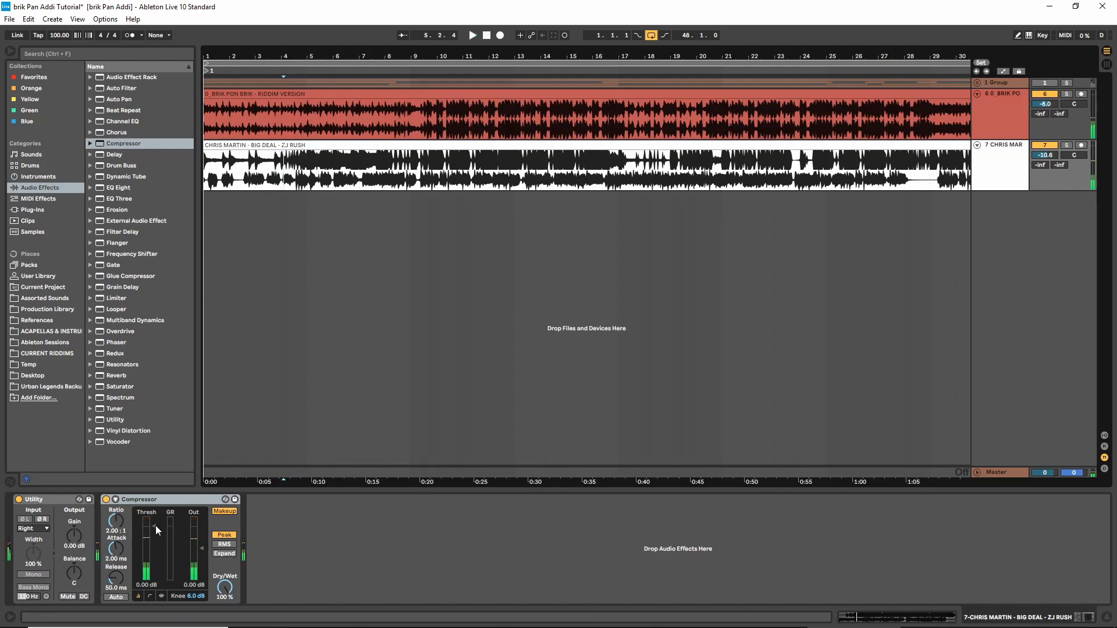
Set the Compressor's threshold to about -10.1 dB while playing the Big Deal track against the riddim
drag(155, 528, 155, 528)
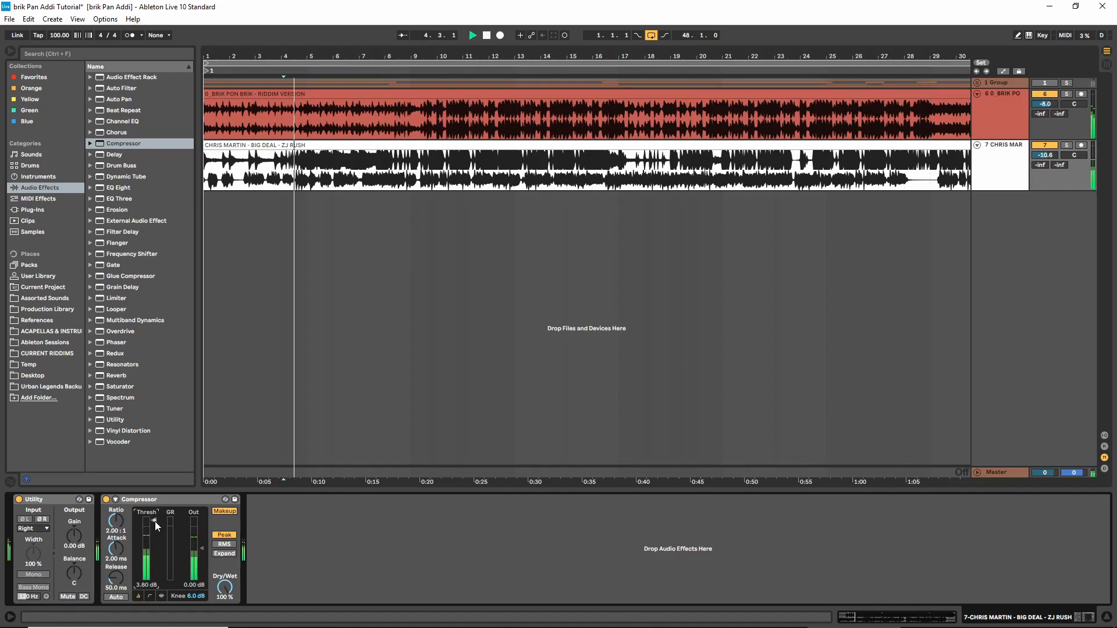
key(space)
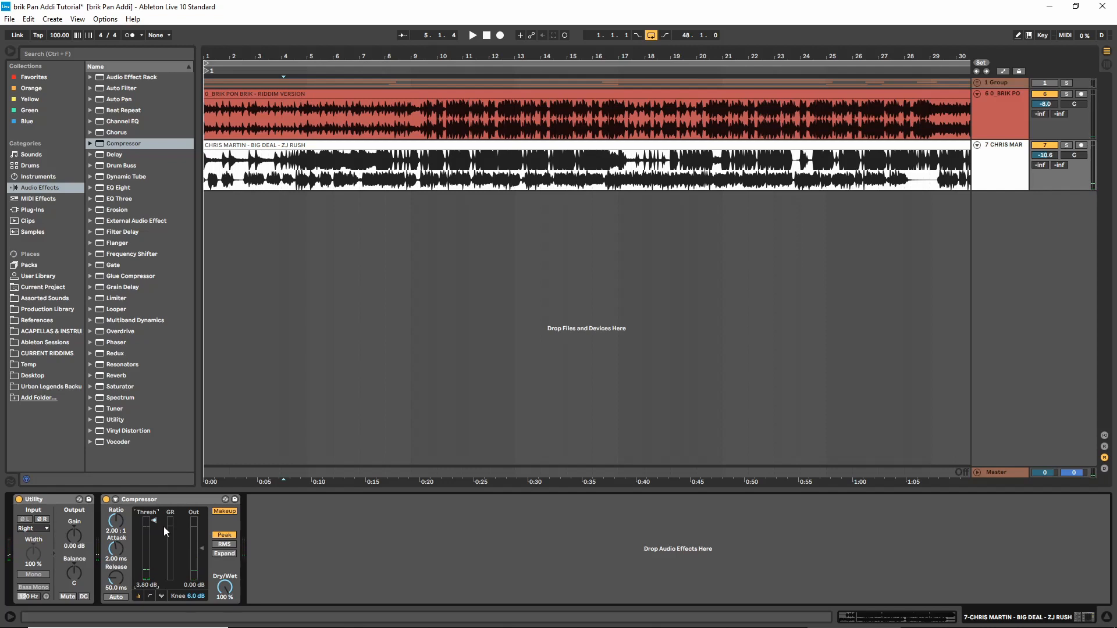
key(space)
drag(156, 522, 156, 544)
key(space)
Set the Compressor's ratio to 10:1 and check the compression by playing from around bars 4 and 8
click(117, 530)
text(10)
key(Return)
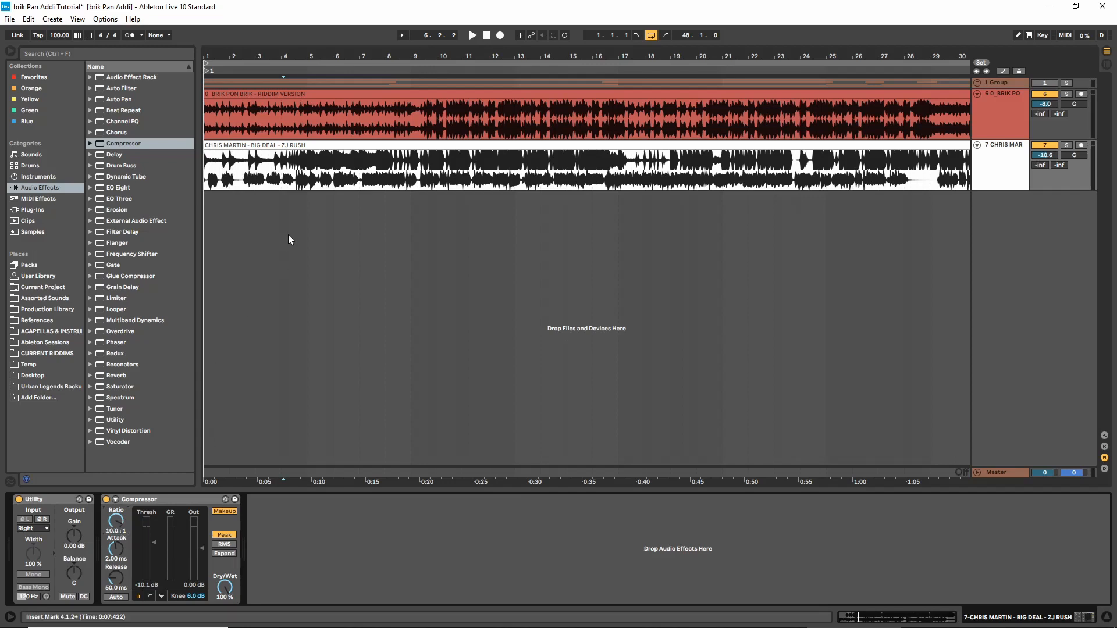
key(space)
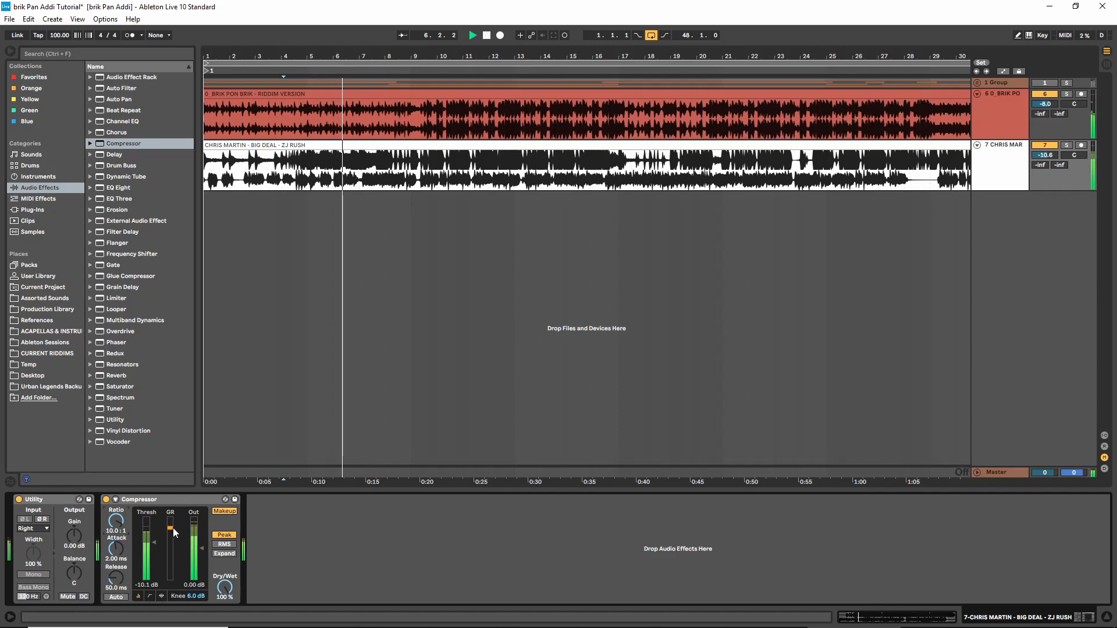
key(space)
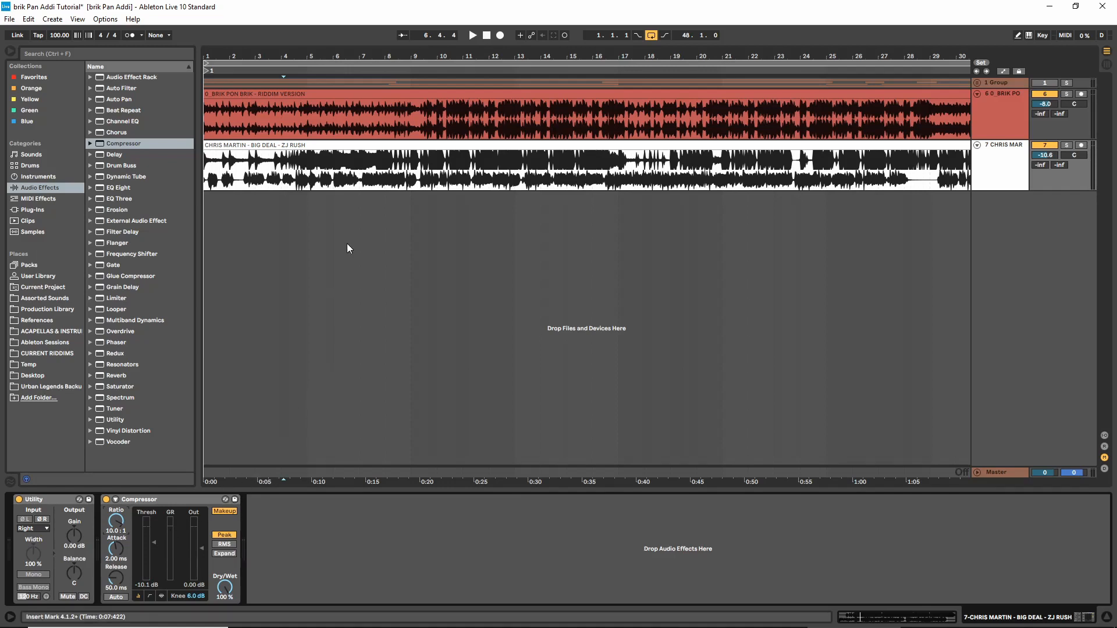
key(space)
click(408, 183)
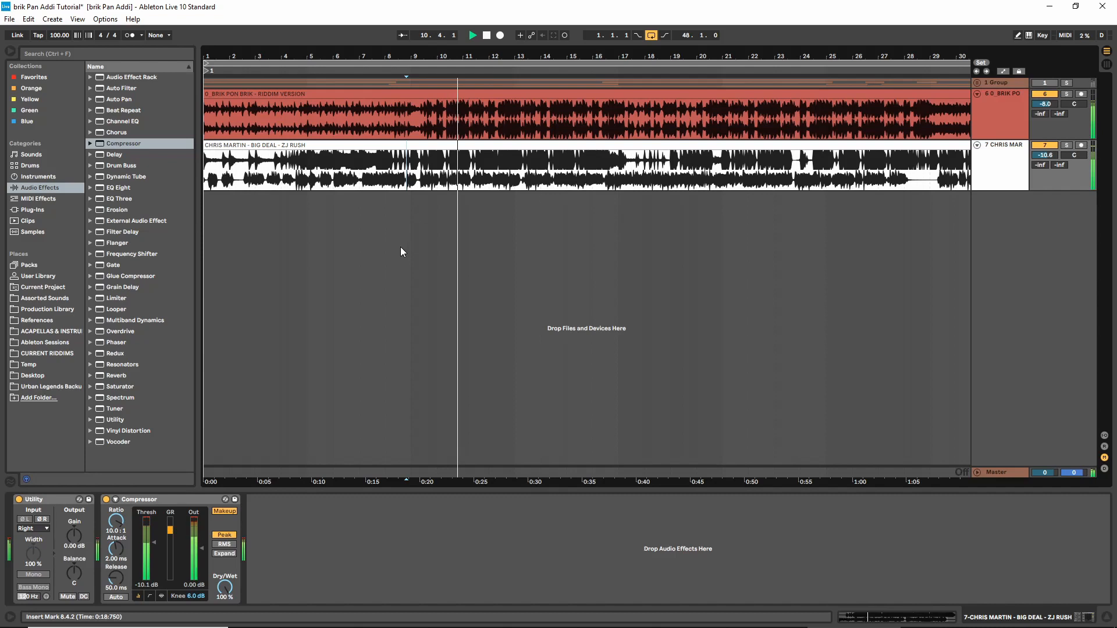
key(space)
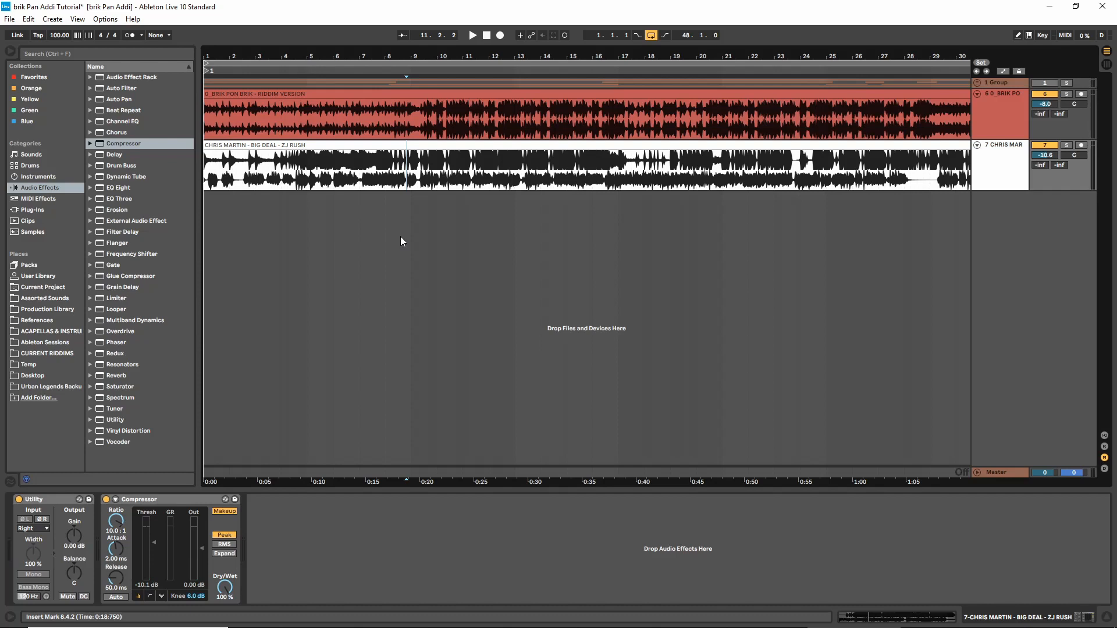
Turn off the Compressor on the Big Deal track and add a Glue Compressor after it
click(148, 500)
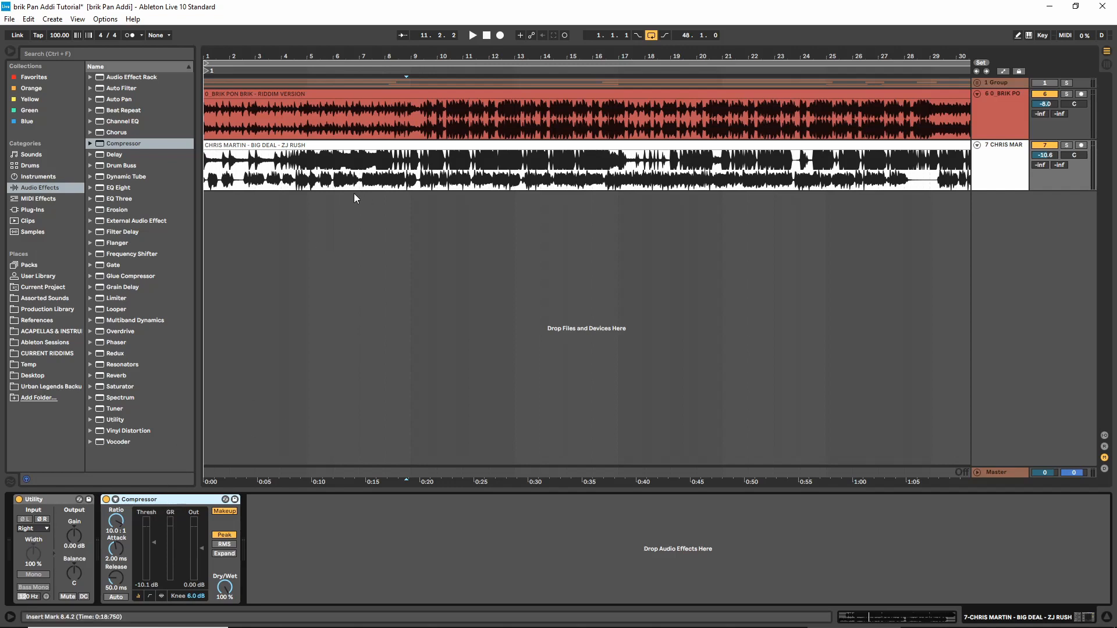
click(361, 179)
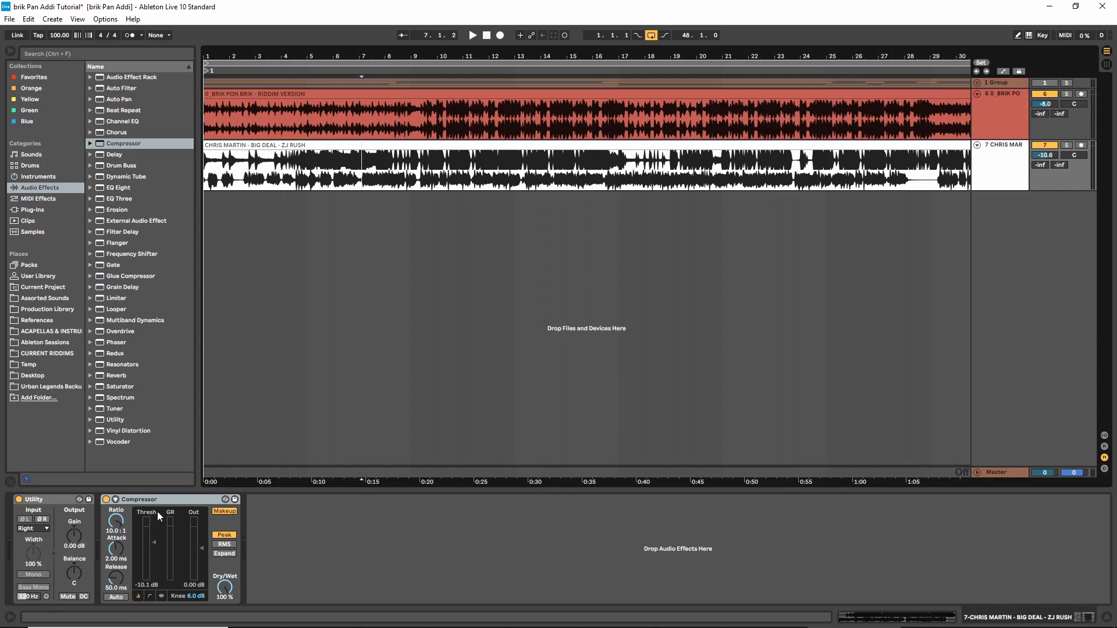
click(106, 500)
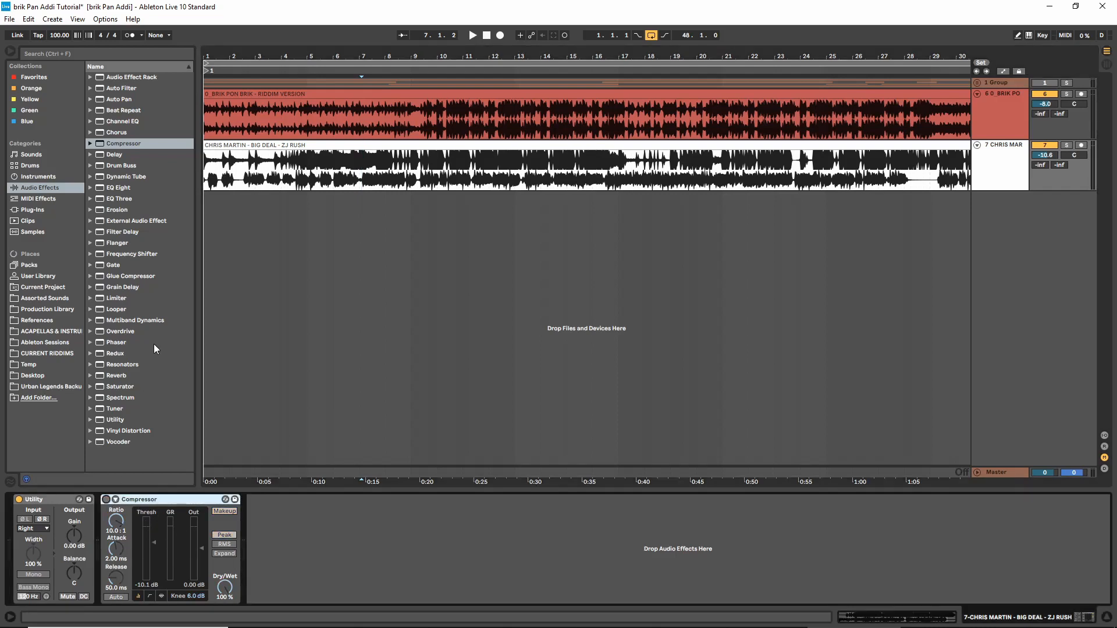
double_click(131, 276)
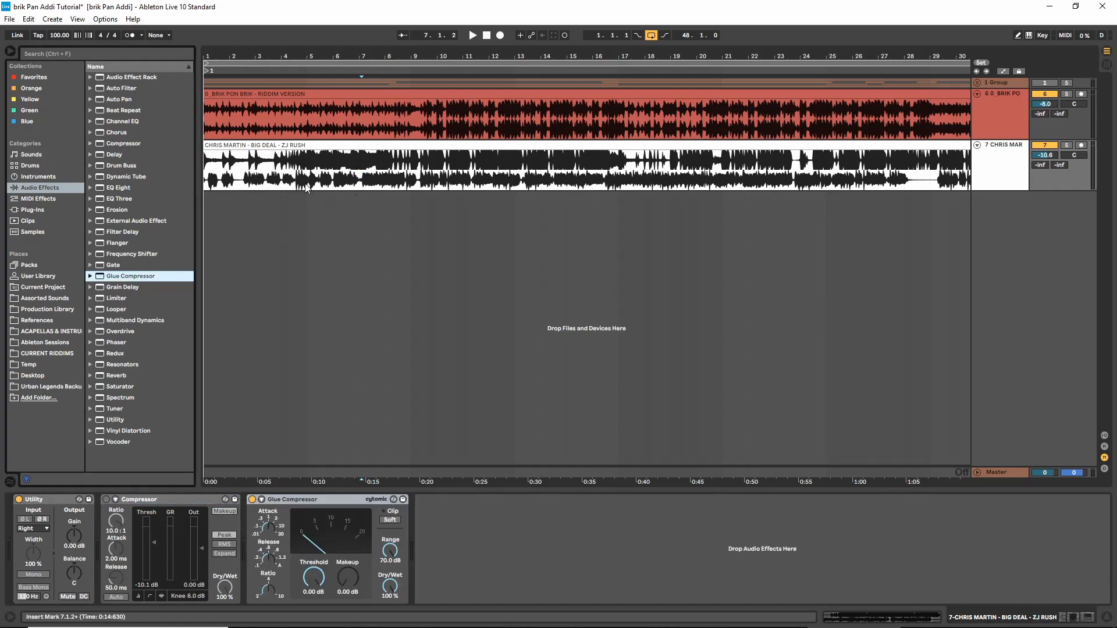
Play from around bar 4 and set the Glue Compressor's threshold to about -13.7 dB and its makeup gain to about 5.08 dB
click(291, 285)
key(space)
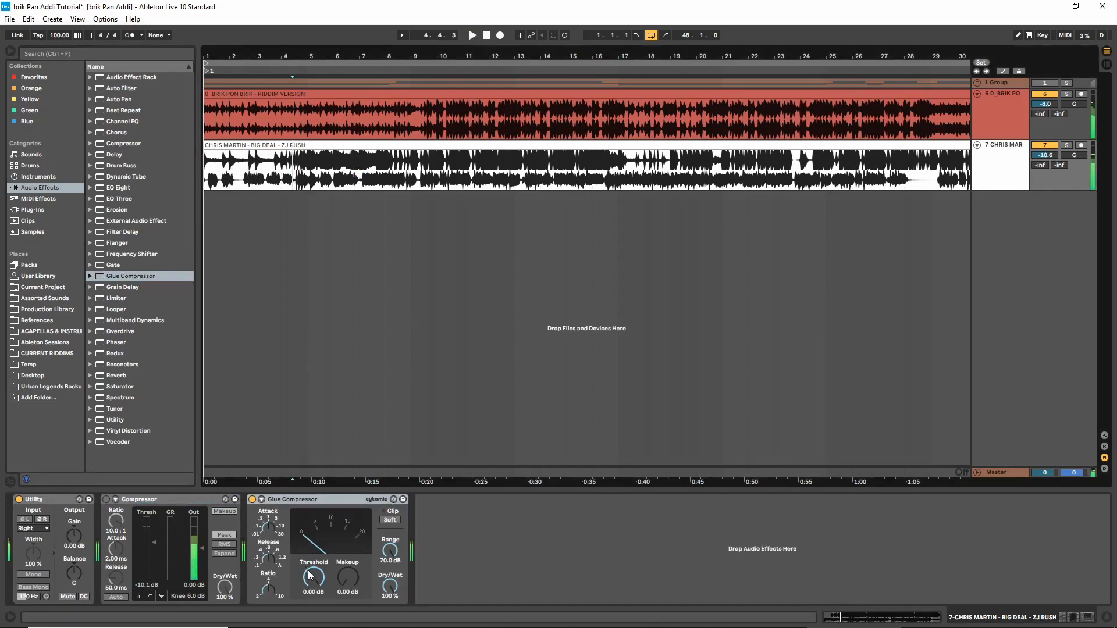
key(space)
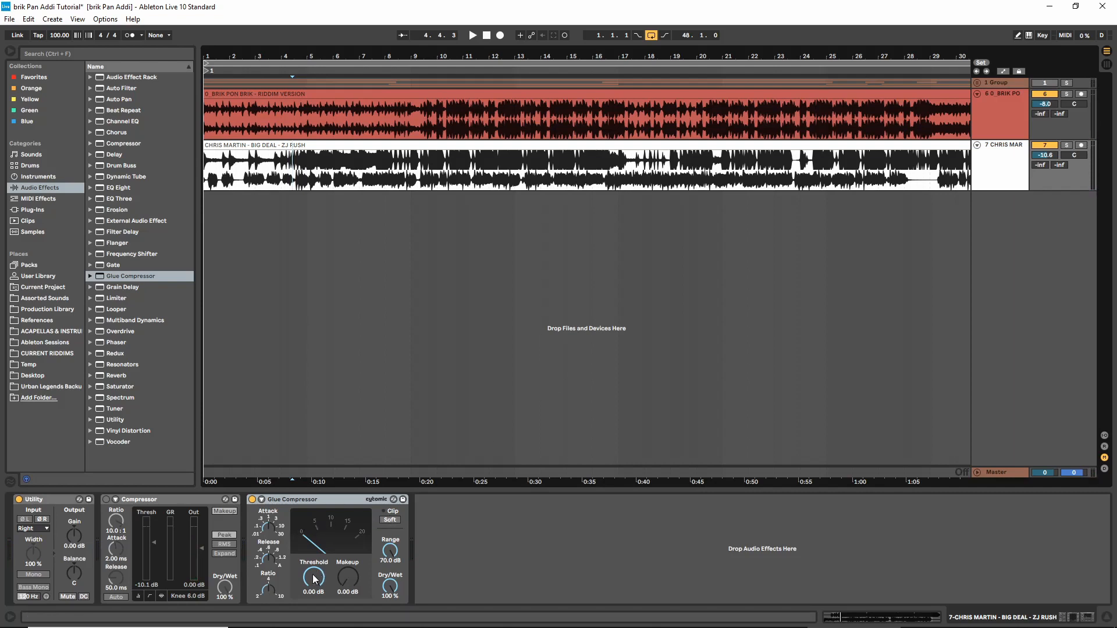
key(space)
drag(314, 579, 341, 562)
key(space)
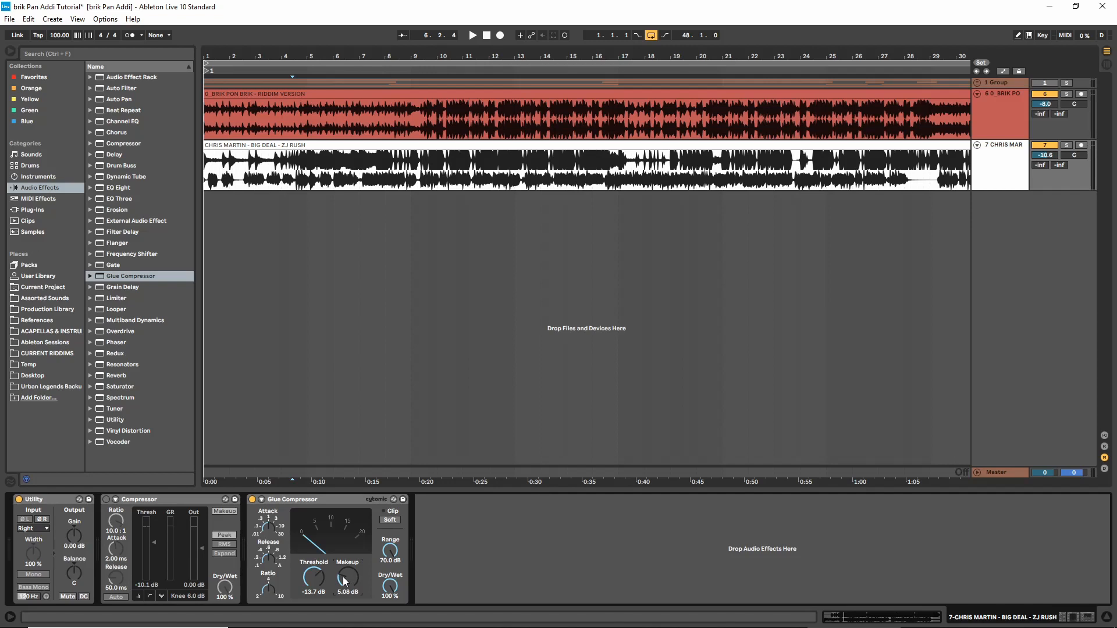
key(space)
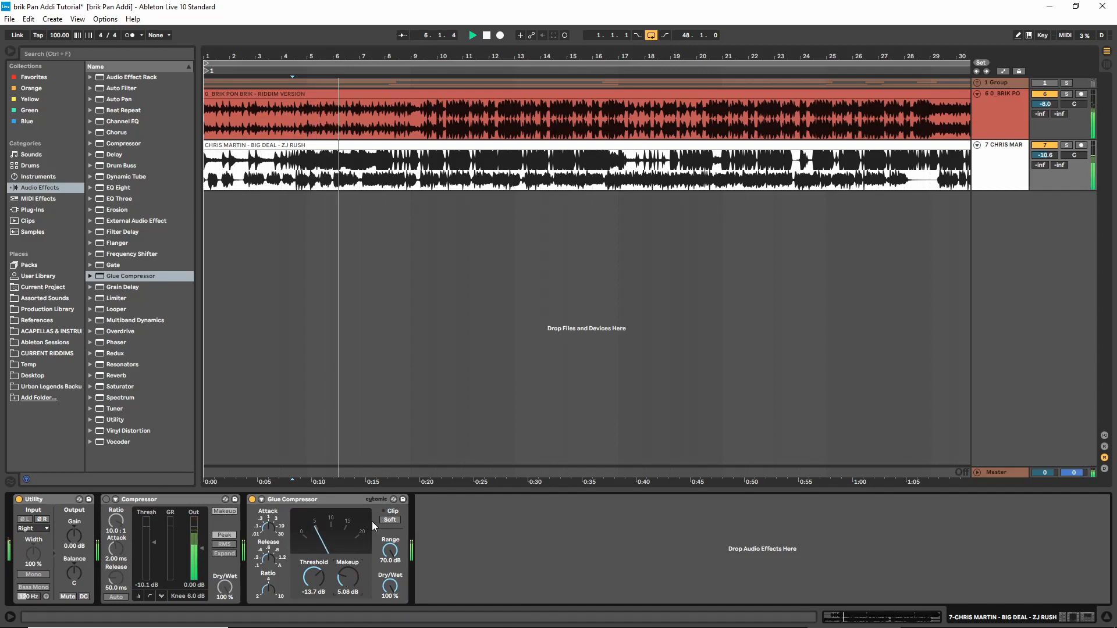
Set the Glue Compressor's makeup gain to 4.60 dB and add an EQ Eight after it on the Big Deal track
drag(351, 575, 351, 578)
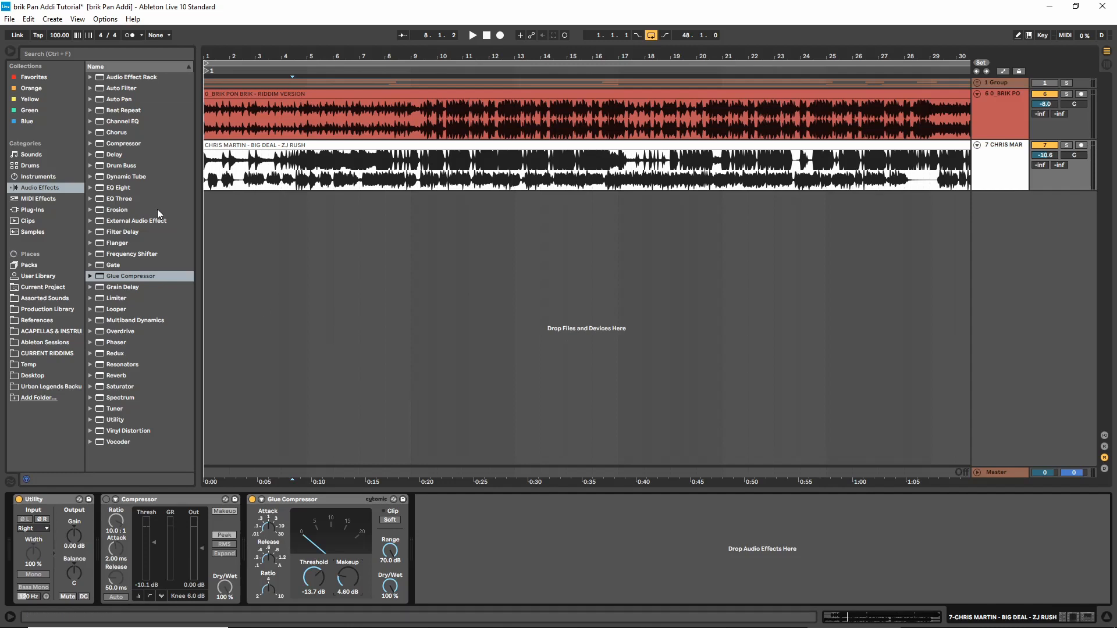
drag(116, 188, 359, 171)
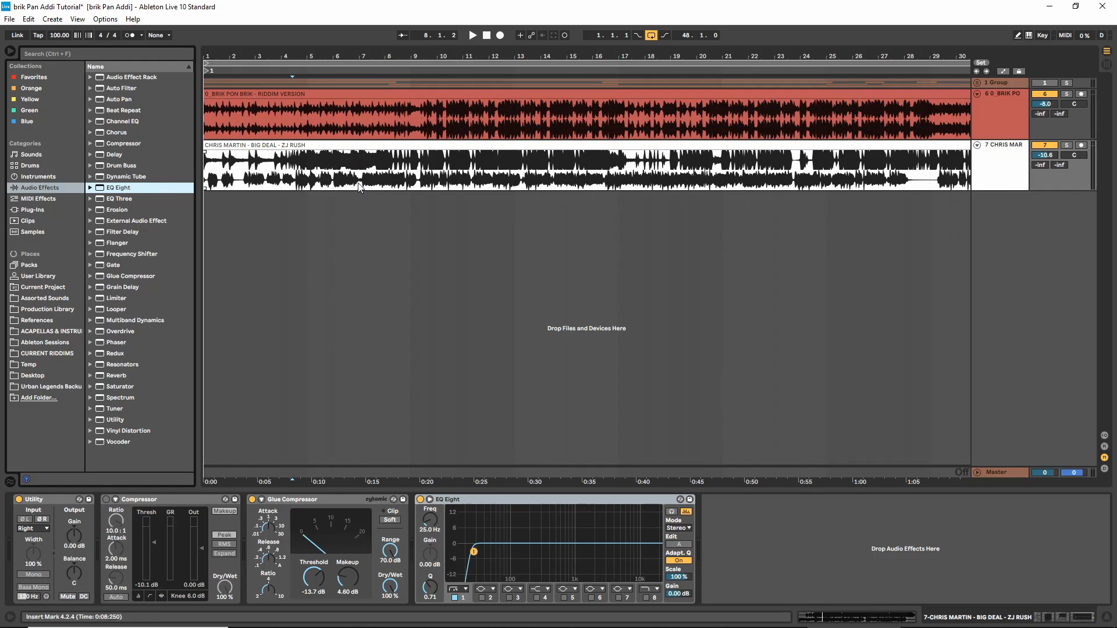
Play the Big Deal track with the riddim from around bar 6 and examine its low frequencies in EQ Eight
click(334, 187)
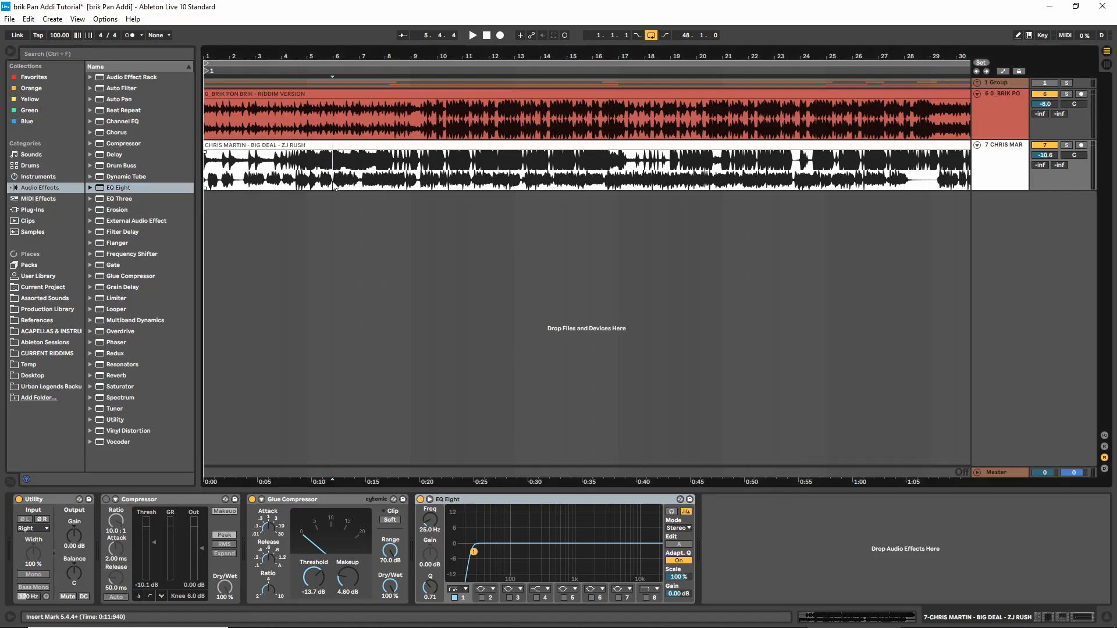
key(space)
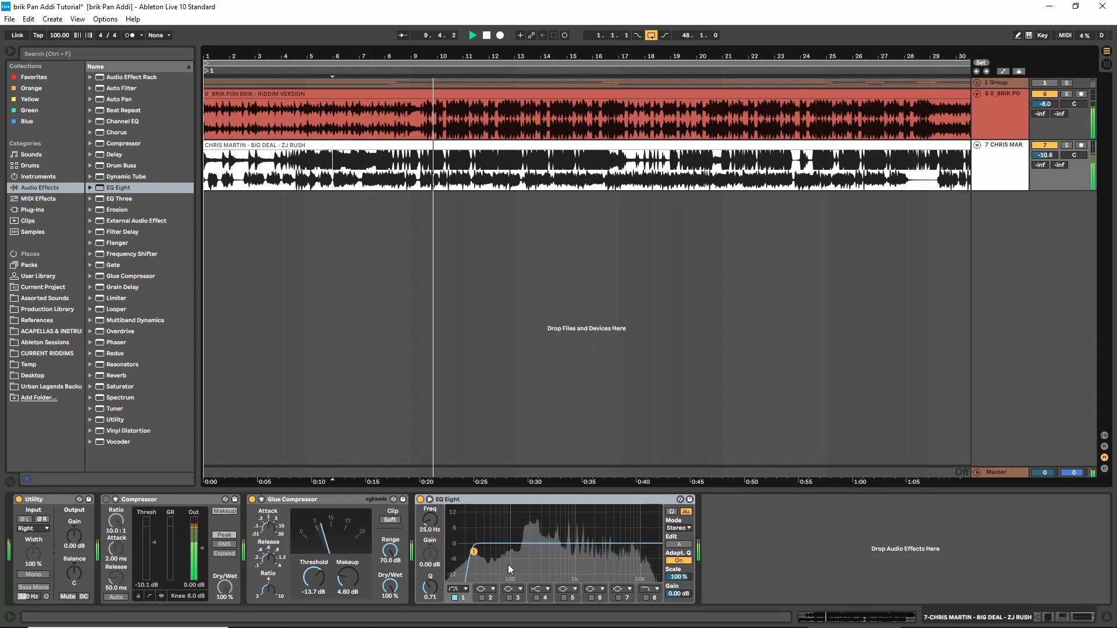
key(space)
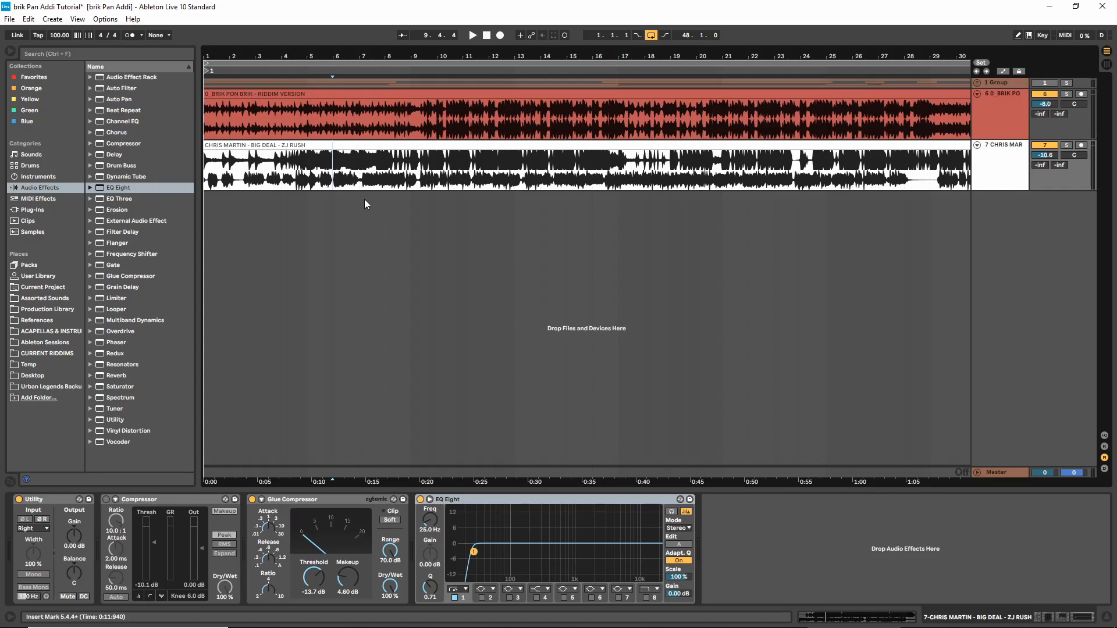
key(space)
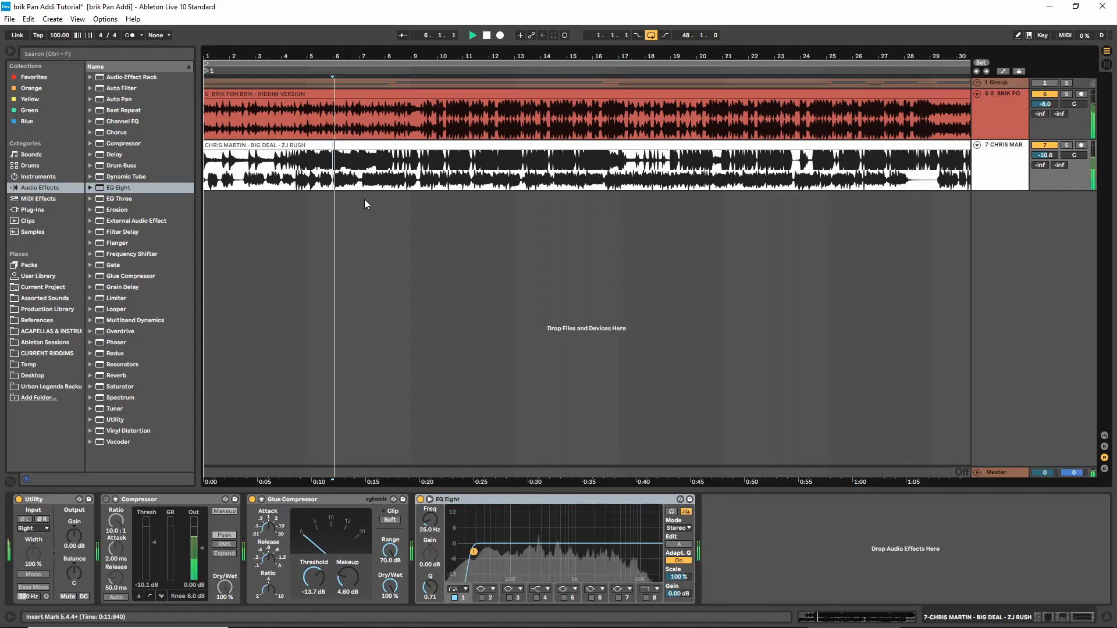
key(space)
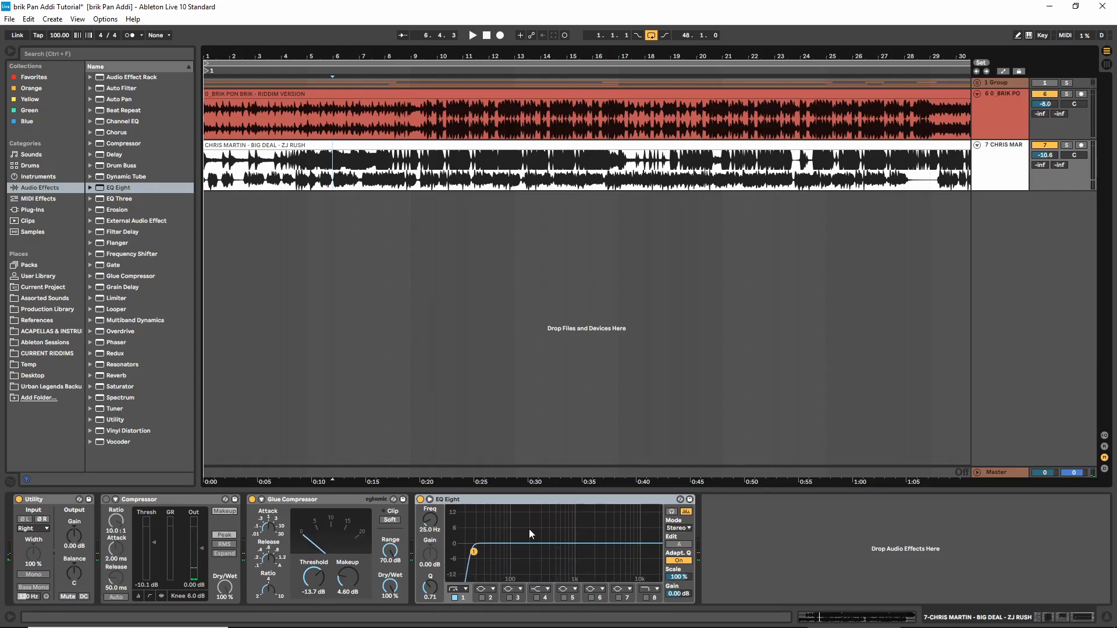
Play from around bar 9 and raise the EQ Eight low-cut frequency to about 109 Hz on the Big Deal track
click(410, 186)
key(space)
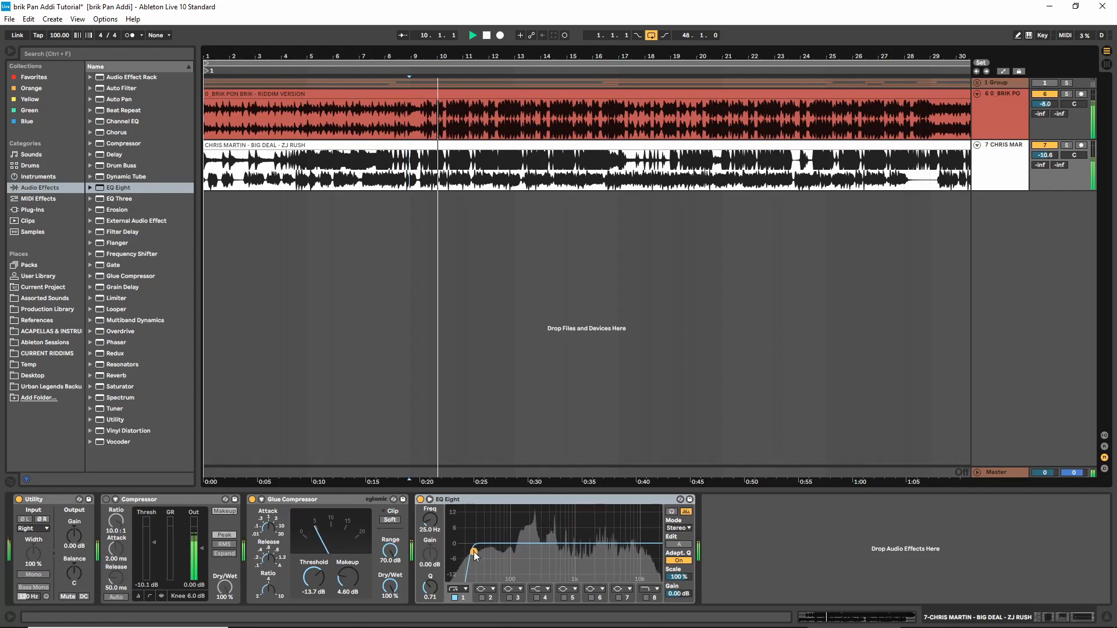
drag(475, 553, 514, 552)
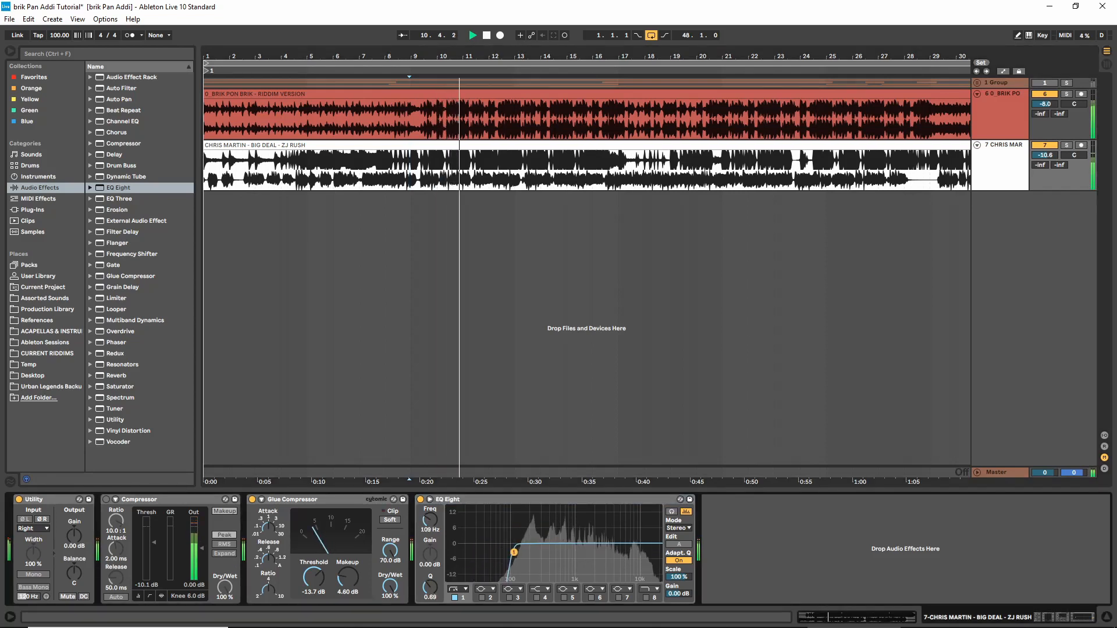
key(space)
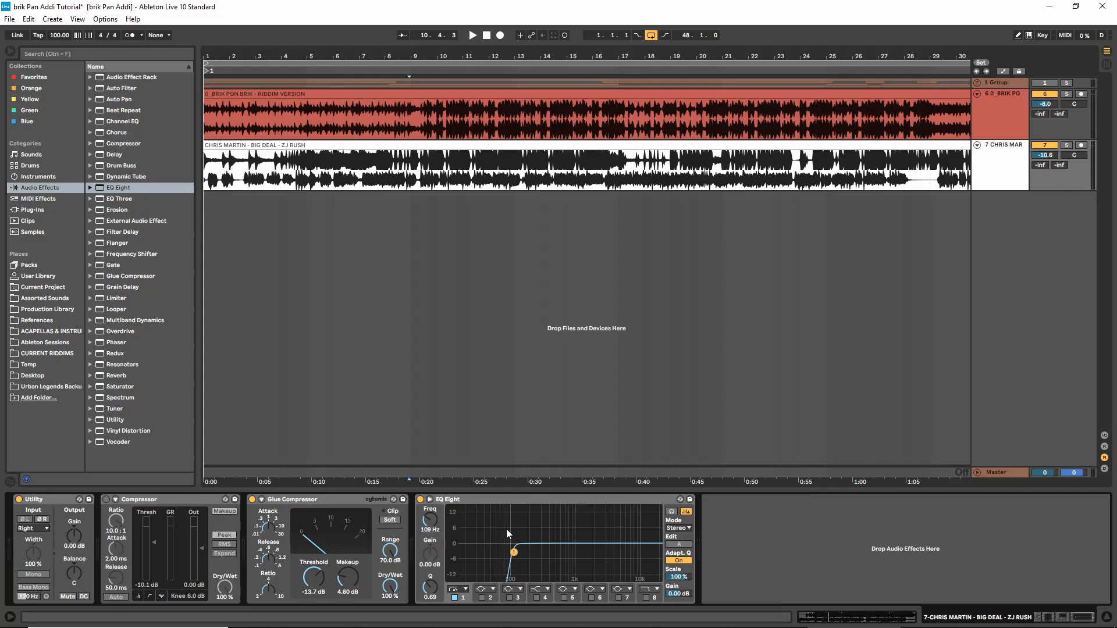
key(space)
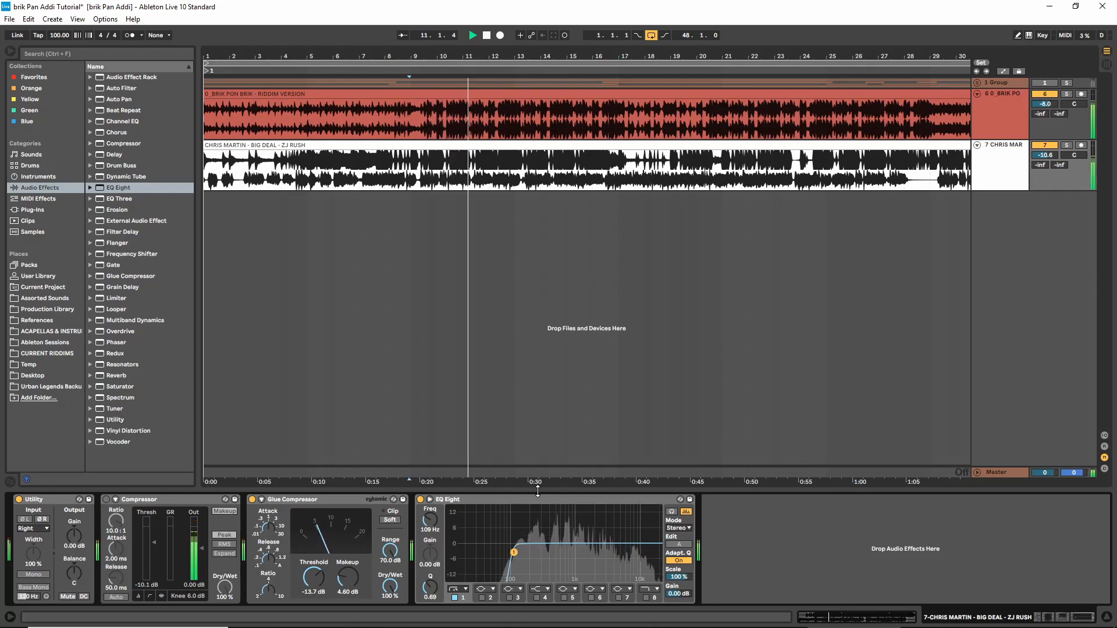
key(space)
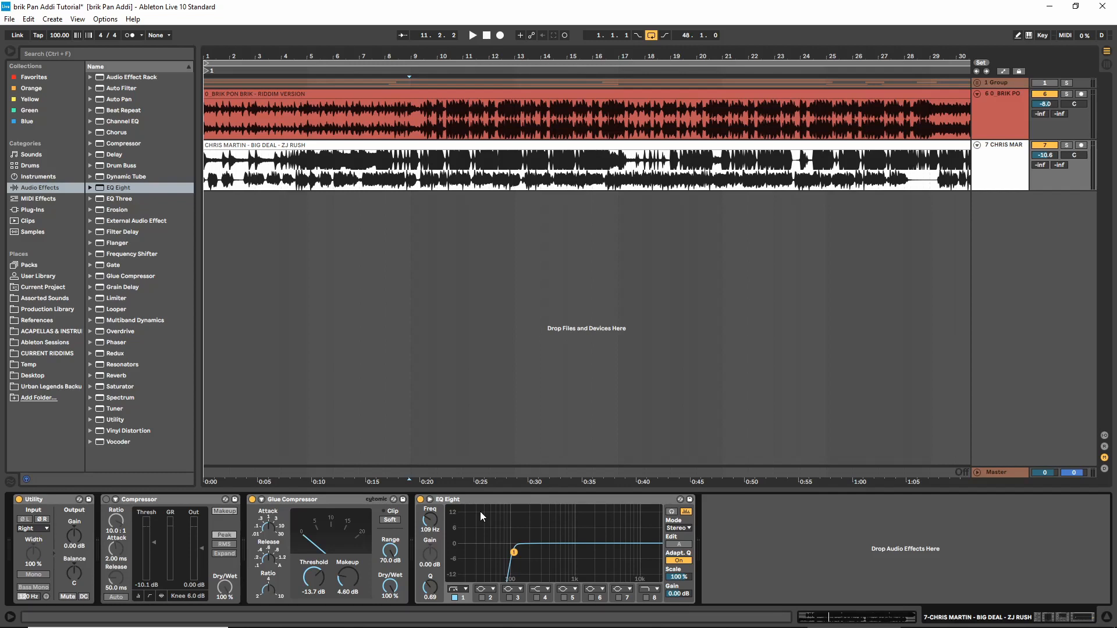
Show the return tracks in the arrangement
click(1105, 447)
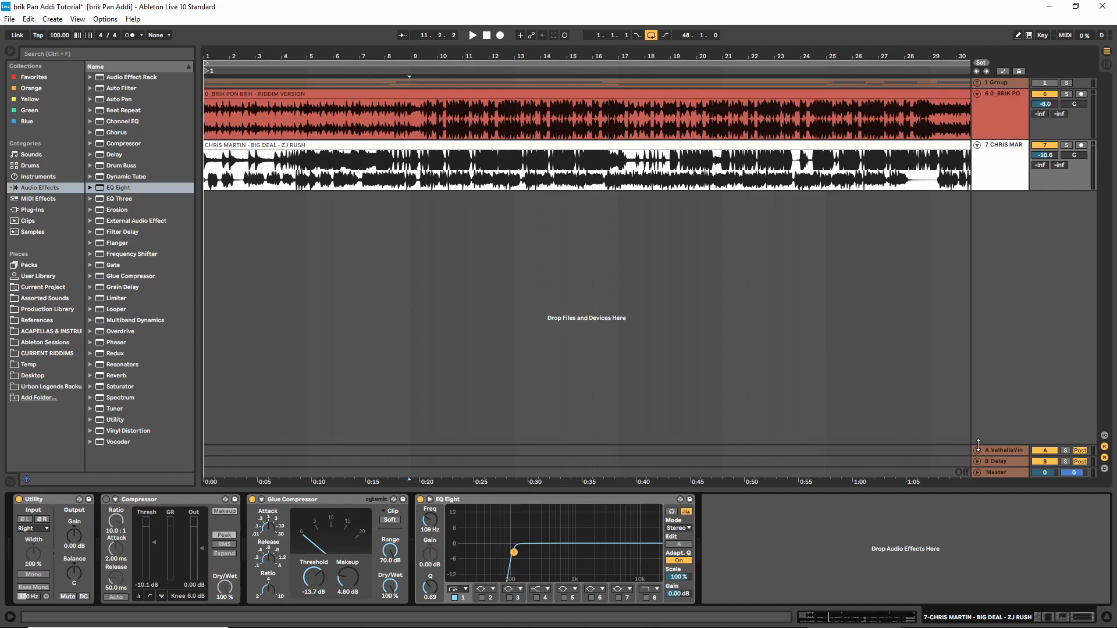
key(ctrl+alt+t)
key(ctrl+alt+t)
key(ctrl+alt+t)
key(ctrl+alt+t)
key(ctrl+alt+t)
key(ctrl+alt+t)
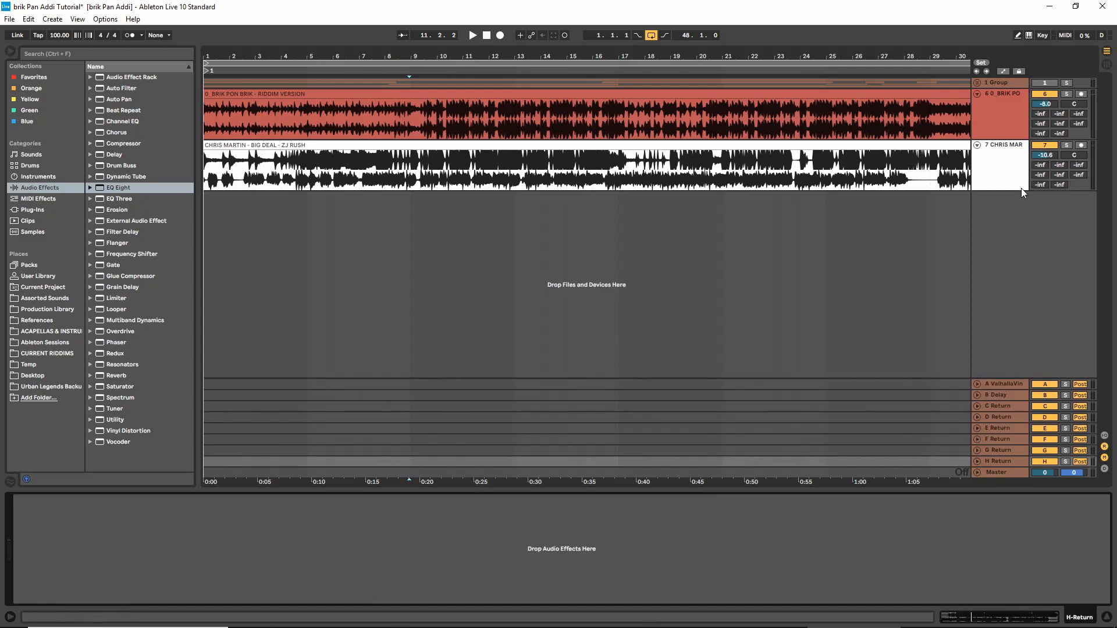
key(Delete)
key(Delete)
key(Delete)
key(Delete)
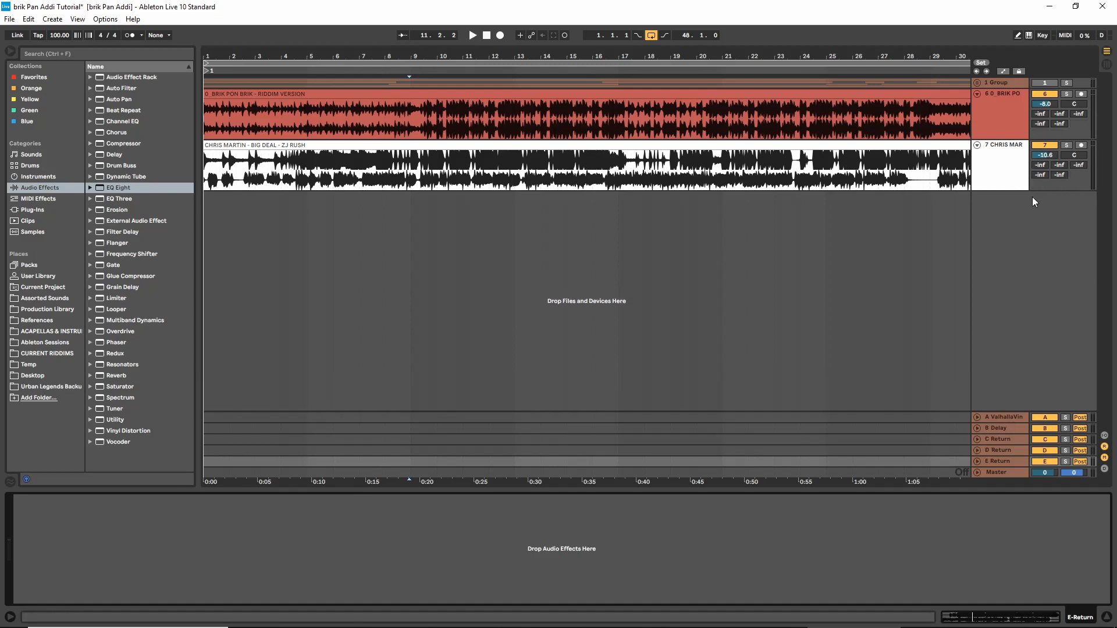
key(Delete)
key(Delete)
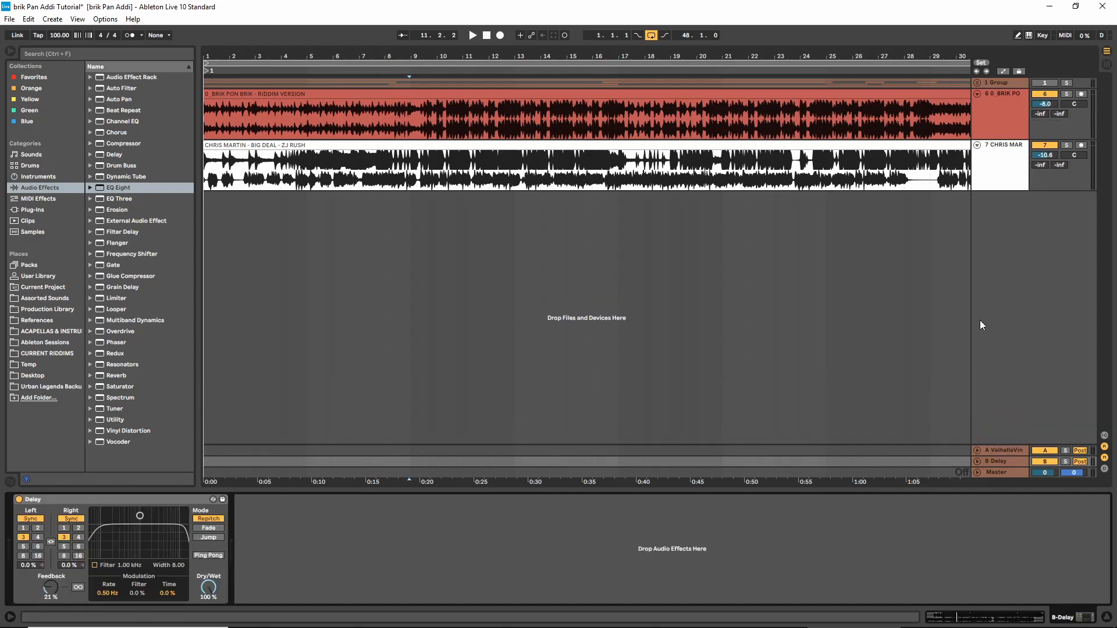
Set both the left and right delay times on the Delay return track to 4 sixteenths
click(1003, 451)
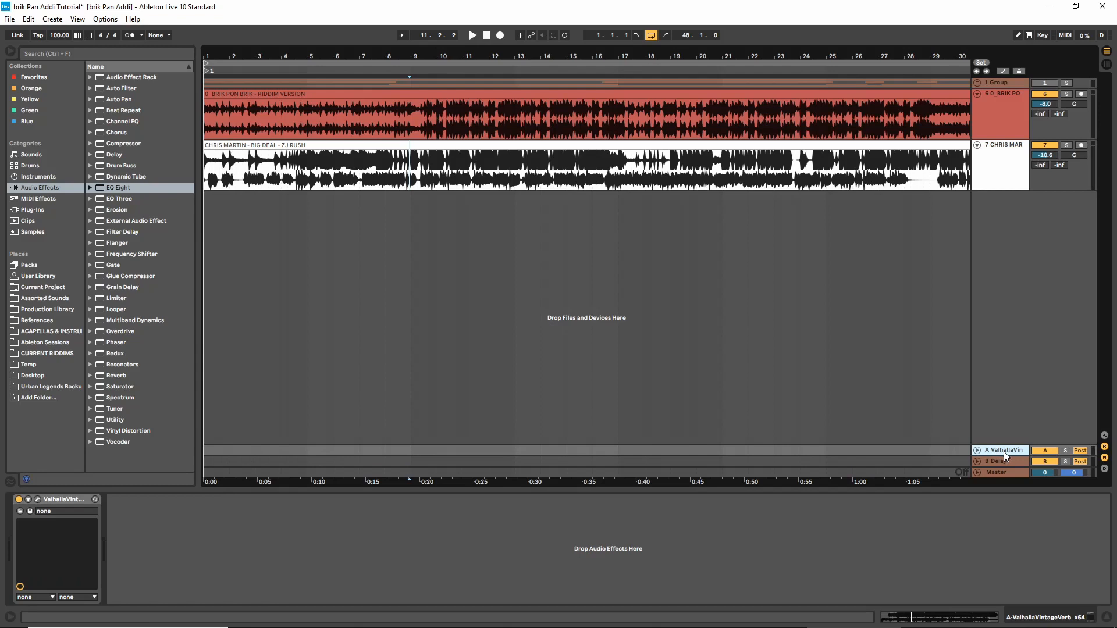
click(1006, 460)
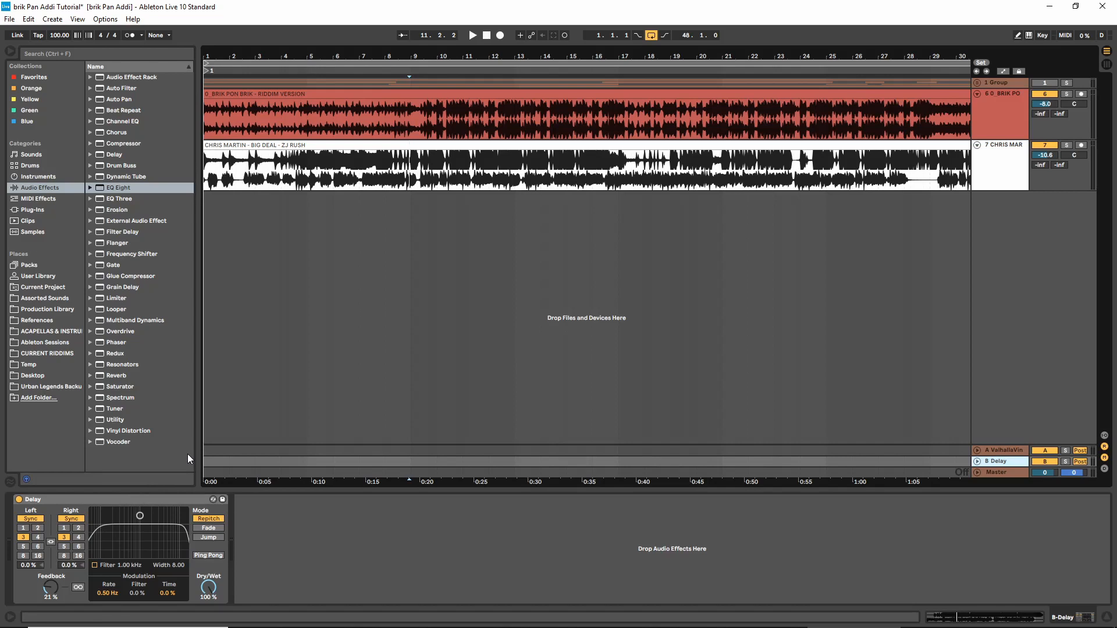
click(80, 537)
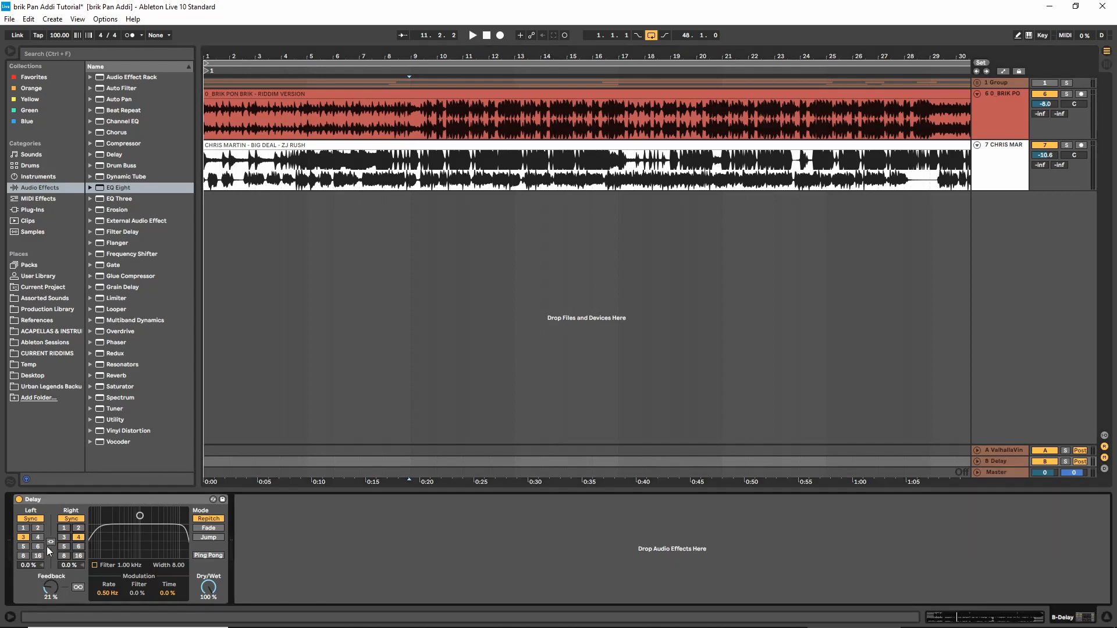
click(38, 536)
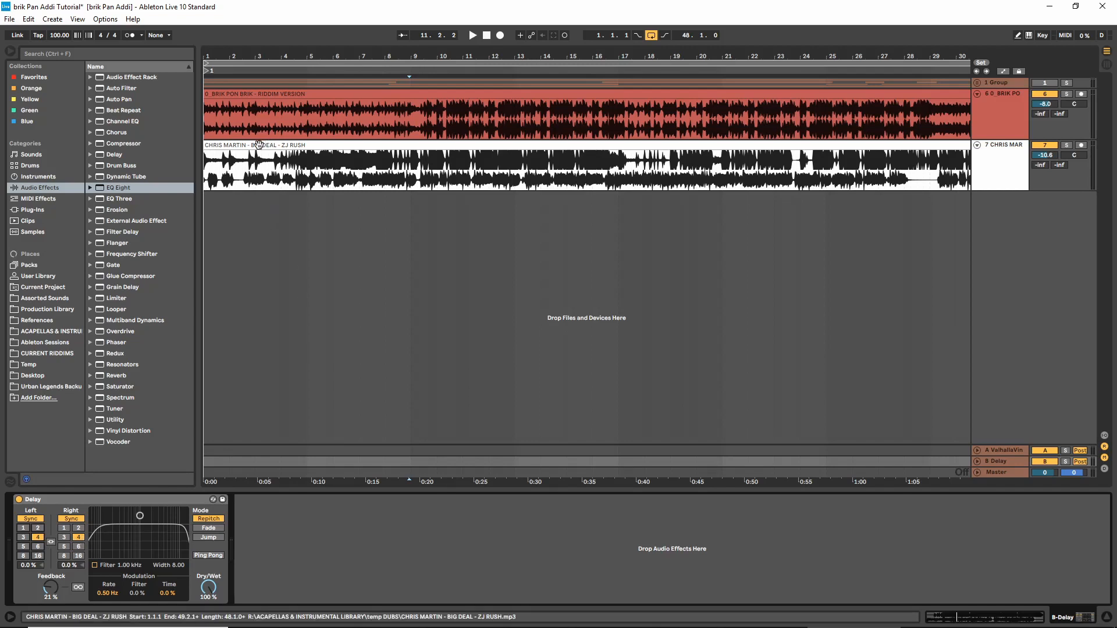
drag(1040, 164, 1041, 163)
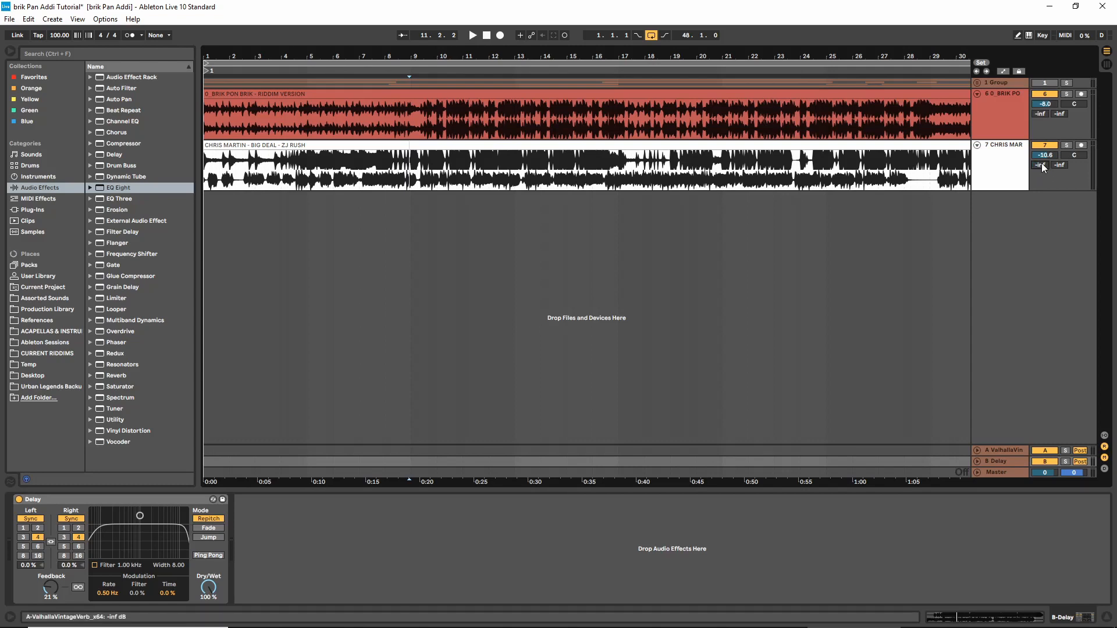
mouse_move(49, 620)
click(998, 463)
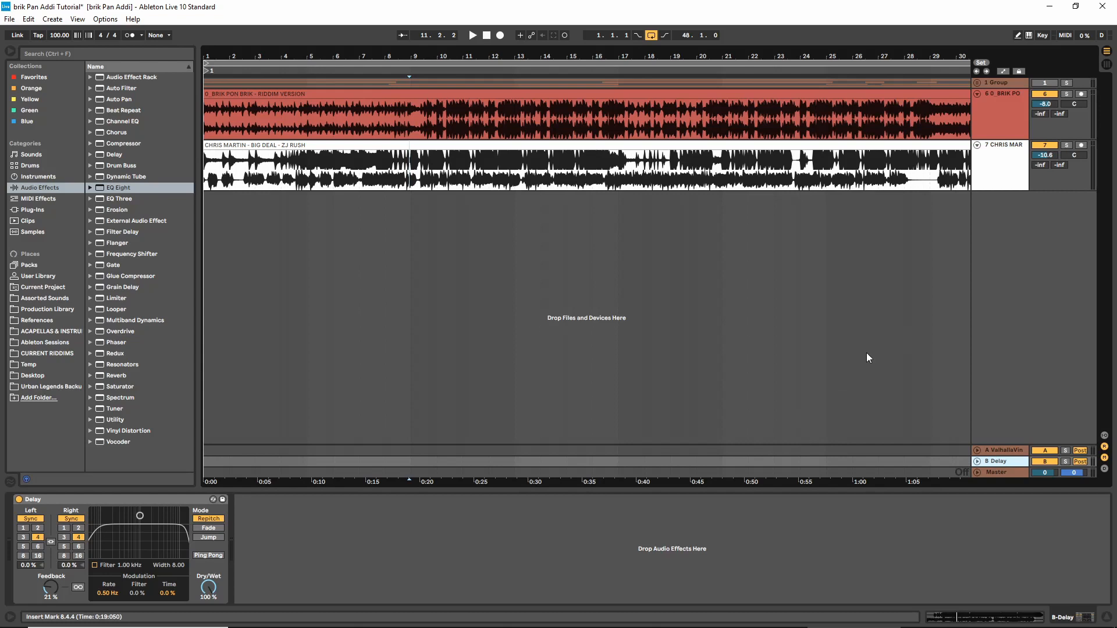
Solo the Big Deal track, play it from around bar 2, and set its send to the Valhalla reverb return to about -12.8 dB
click(246, 181)
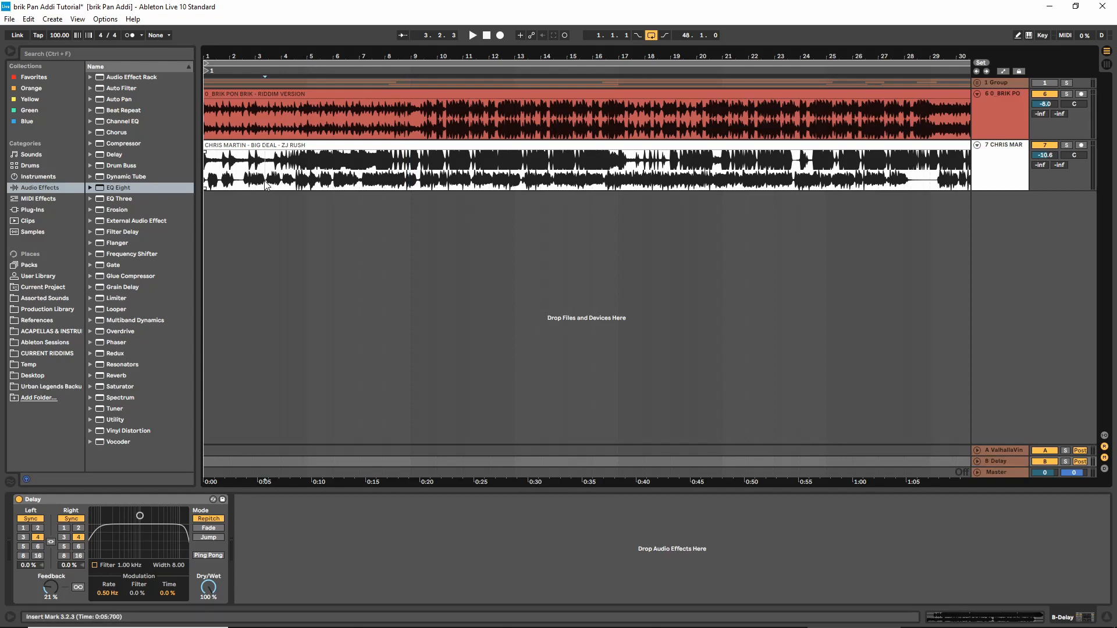
click(1069, 146)
key(space)
drag(1040, 165, 1040, 188)
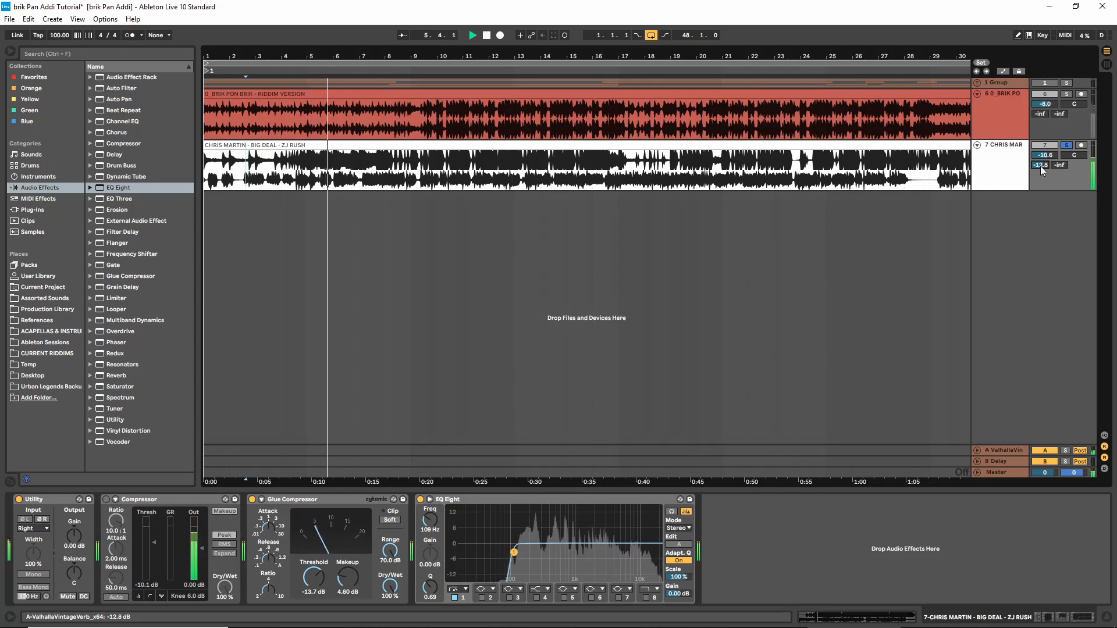
key(space)
Play the soloed Big Deal track again and set its send to the Delay return to about -16.6 dB
key(space)
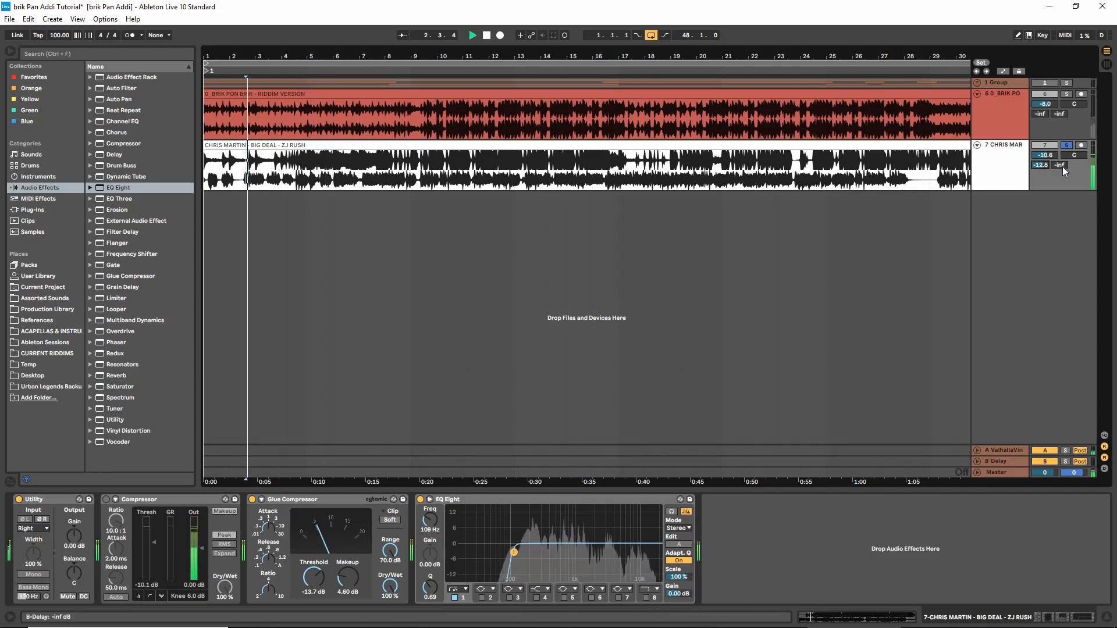
mouse_move(1063, 166)
mouse_down()
mouse_move(1062, 90)
mouse_move(1062, 121)
mouse_up()
key(space)
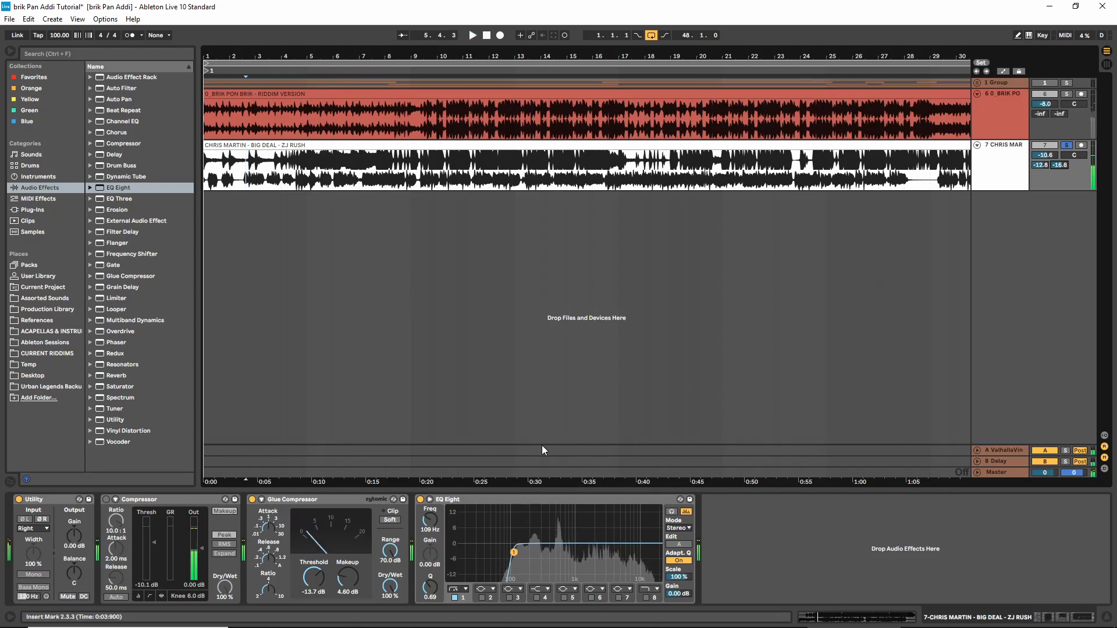
Set the Delay return's feedback to 17% and check the echo by playing the Big Deal track from around bar 9
click(1007, 459)
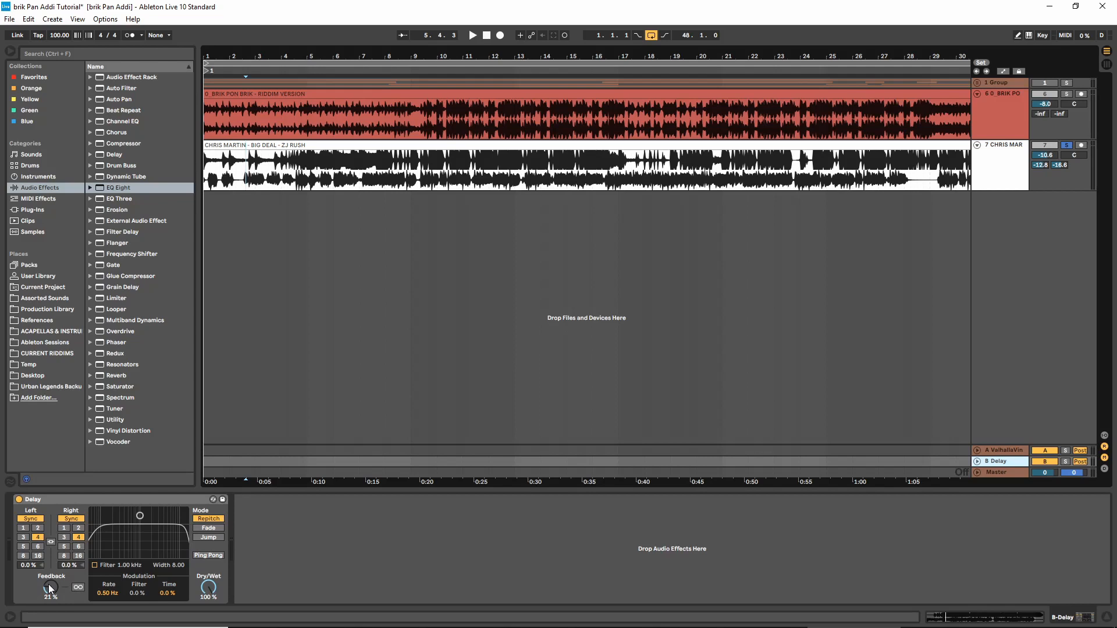
drag(49, 589, 50, 594)
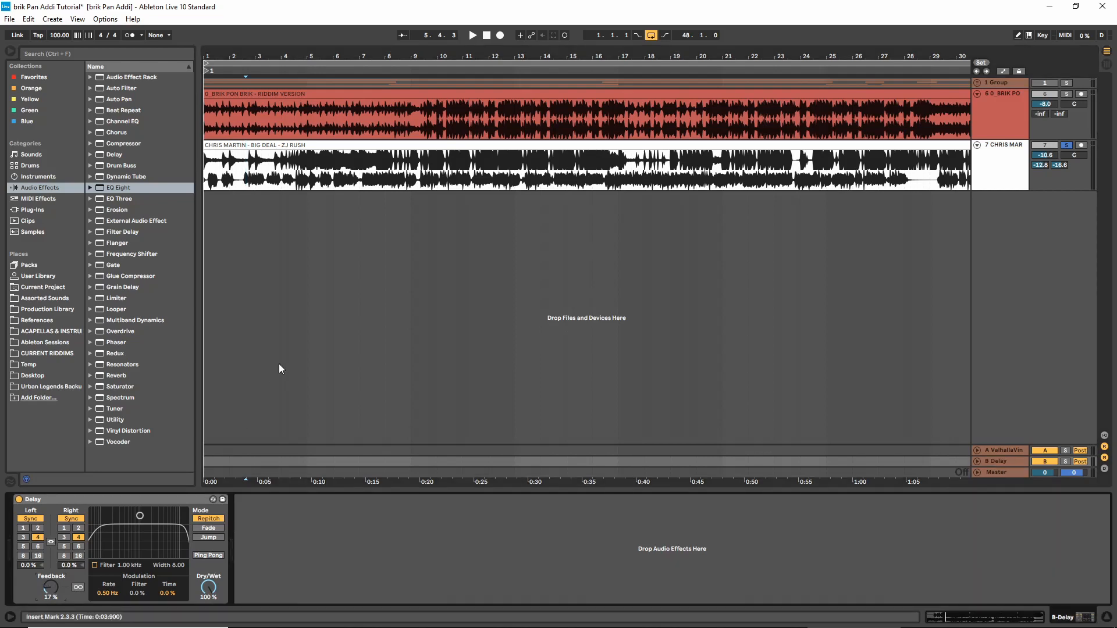
click(420, 184)
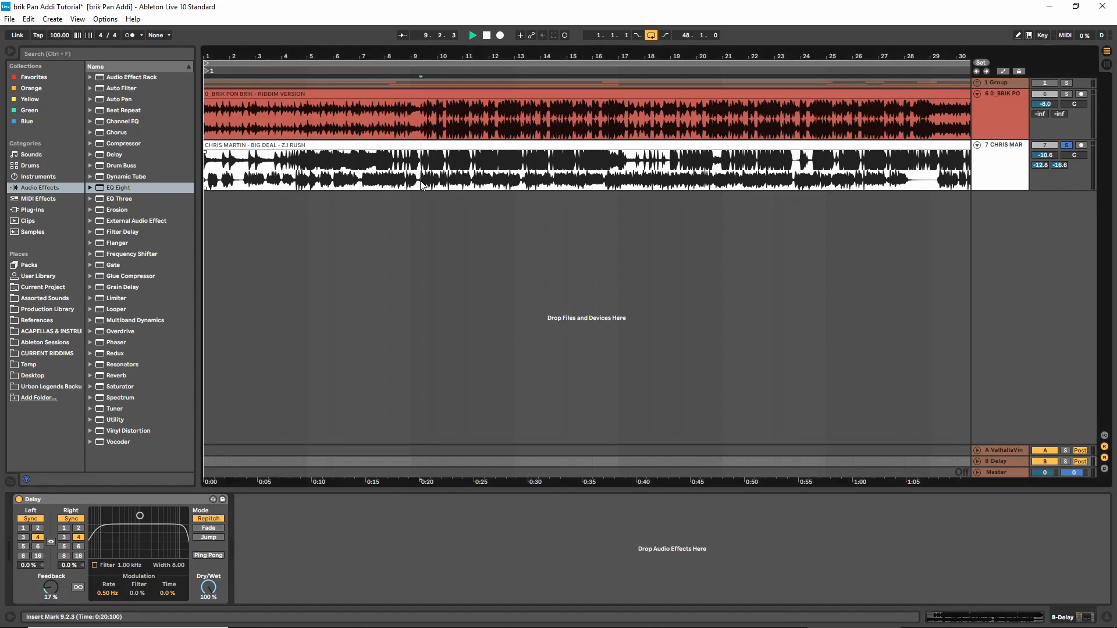
key(space)
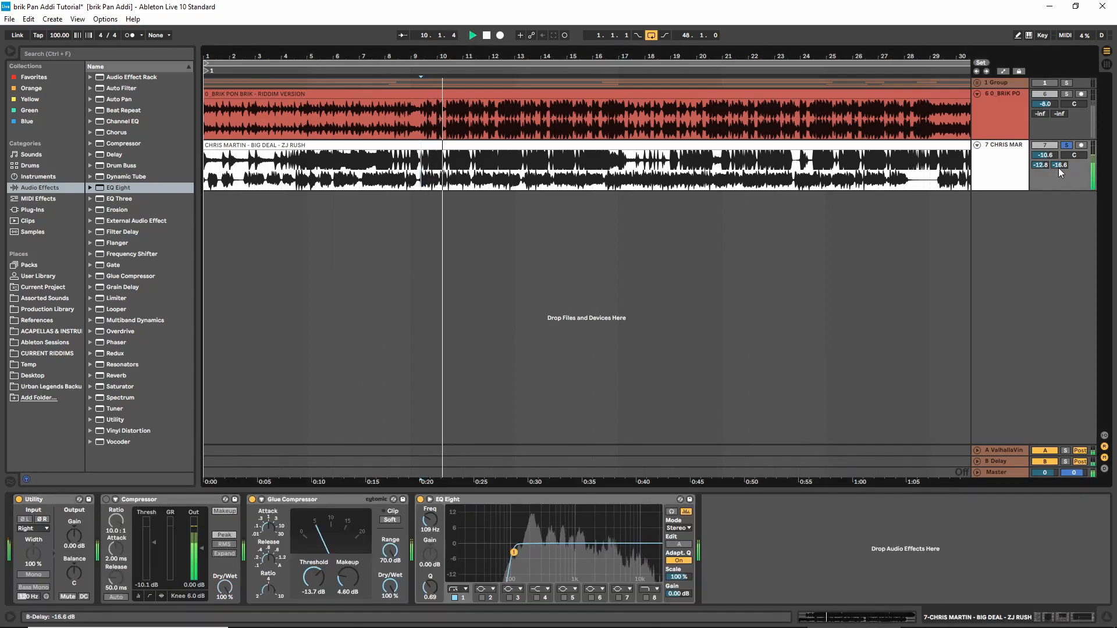
key(space)
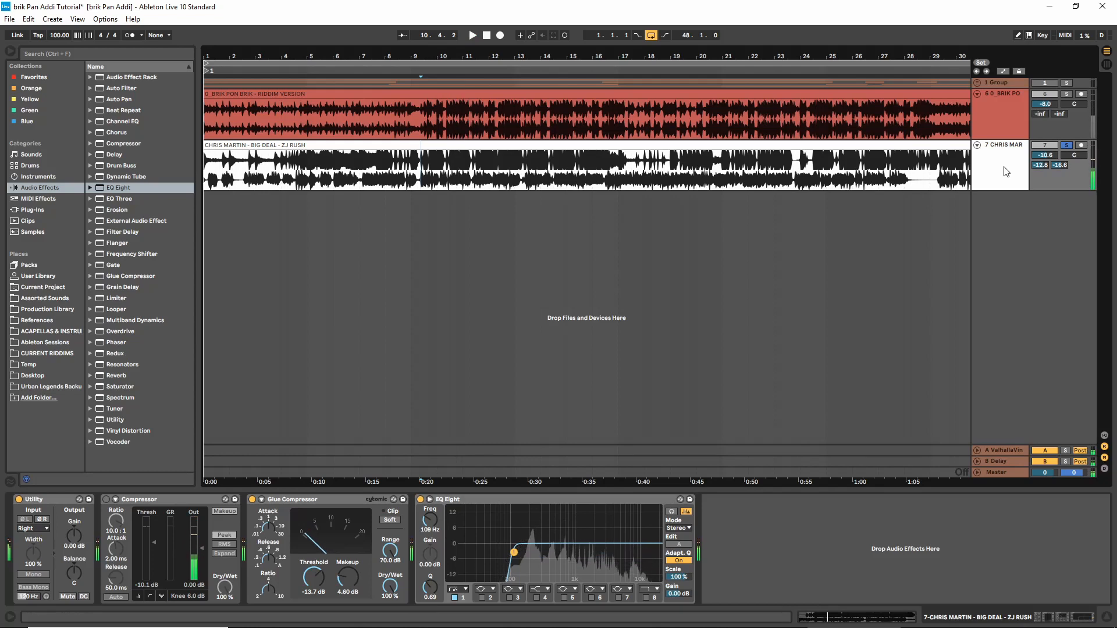
Turn off solo on the Big Deal track and solo the Brik Pon Brik riddim track
click(1068, 147)
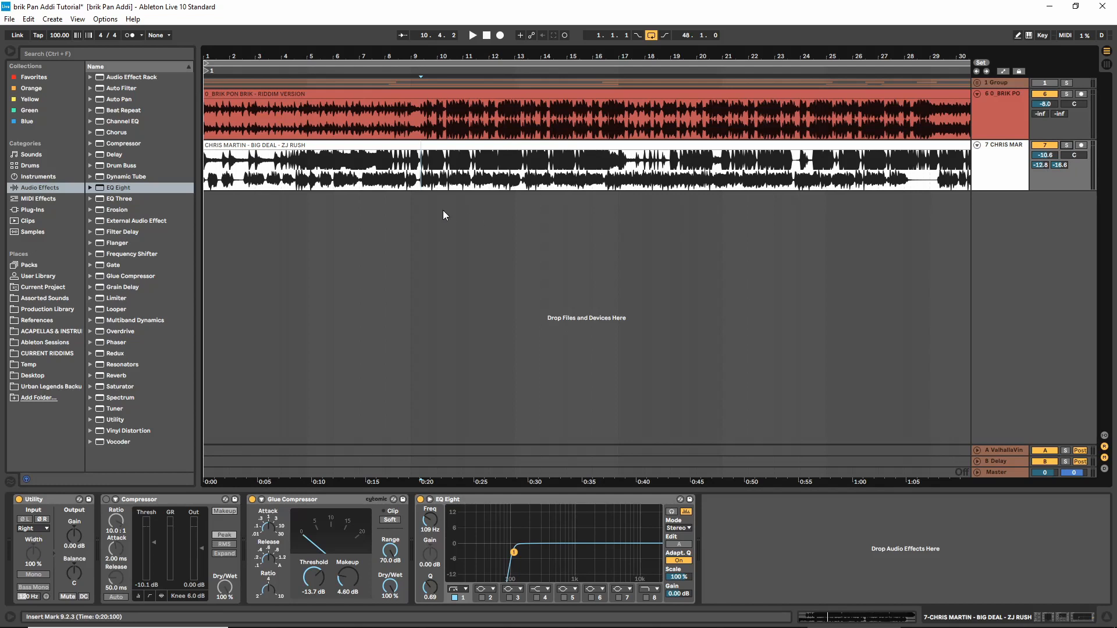
click(395, 94)
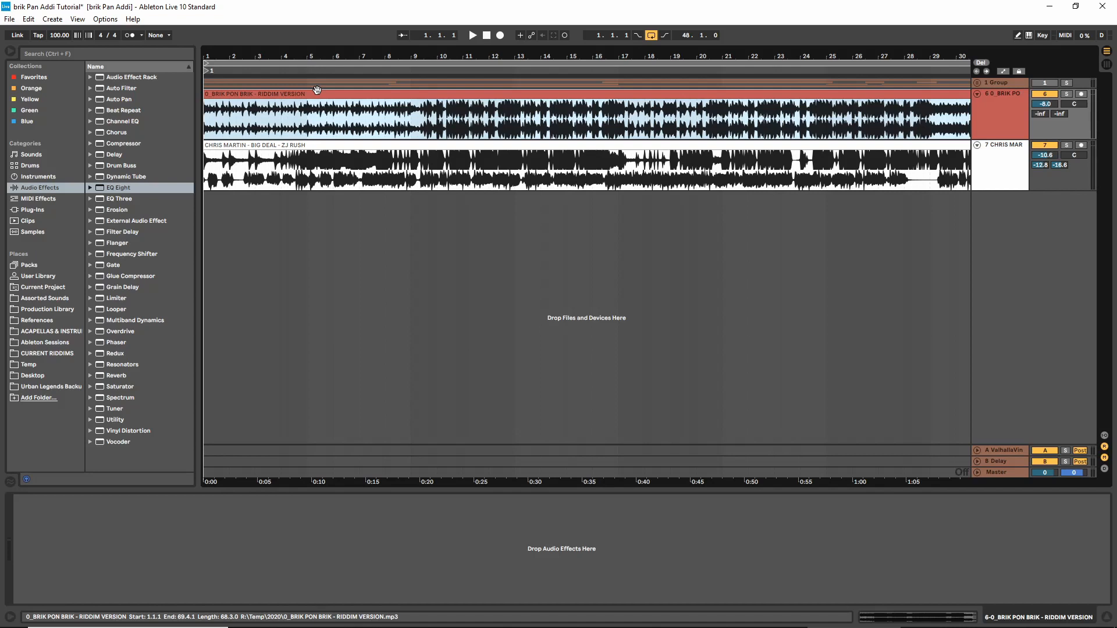
click(1068, 95)
click(241, 96)
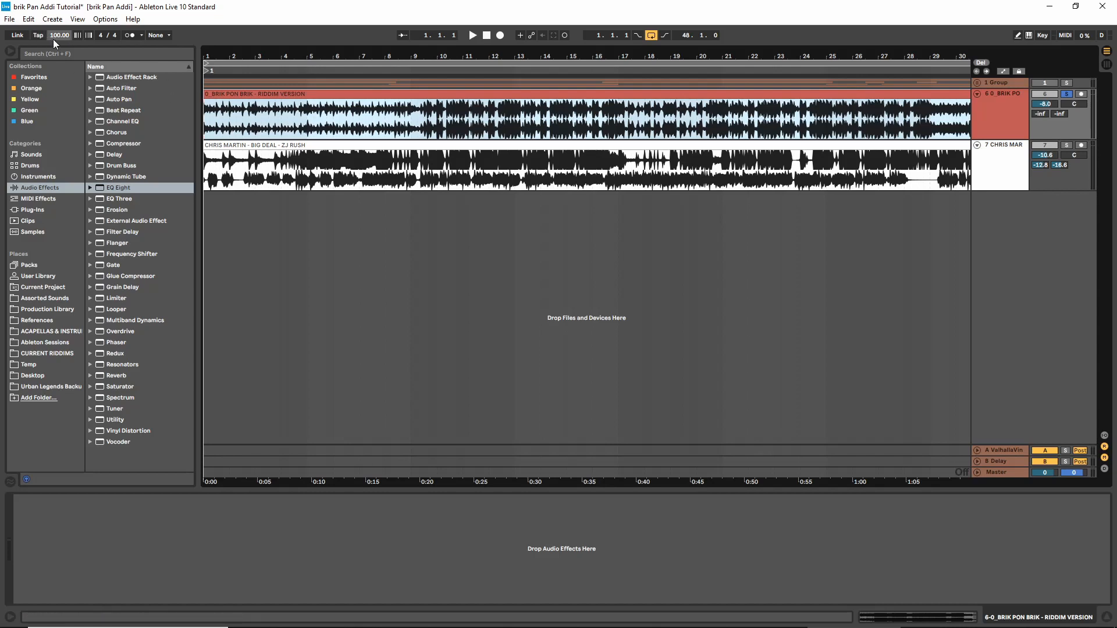
Set the arrangement grid to 1/1
right_click(347, 228)
click(453, 421)
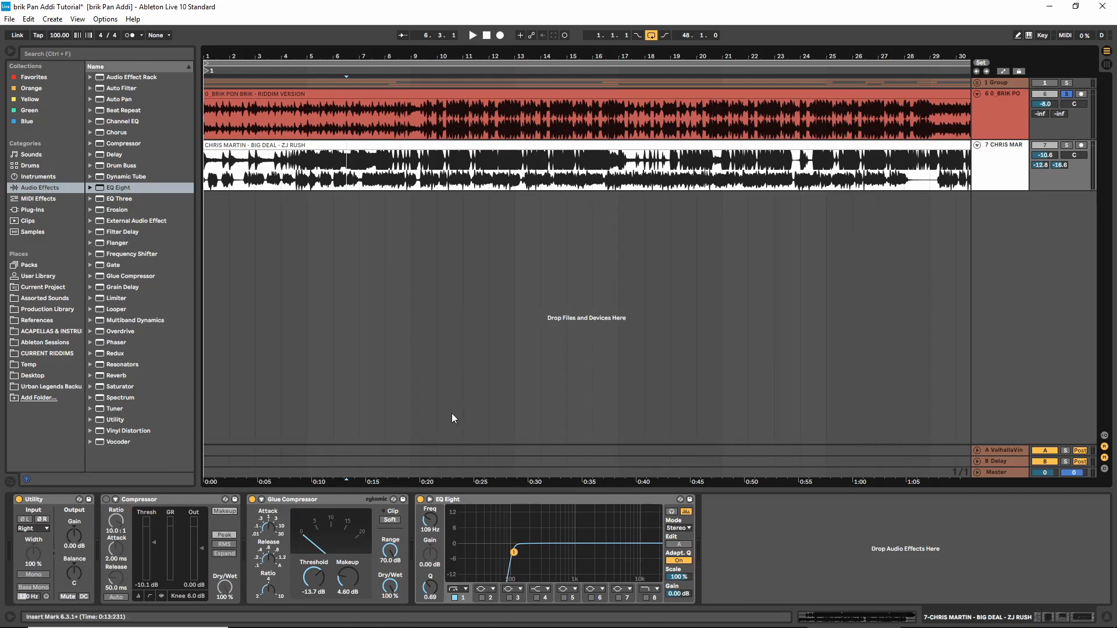
Play the soloed riddim from bar 1 with the metronome on to check its timing at 100 BPM
click(214, 95)
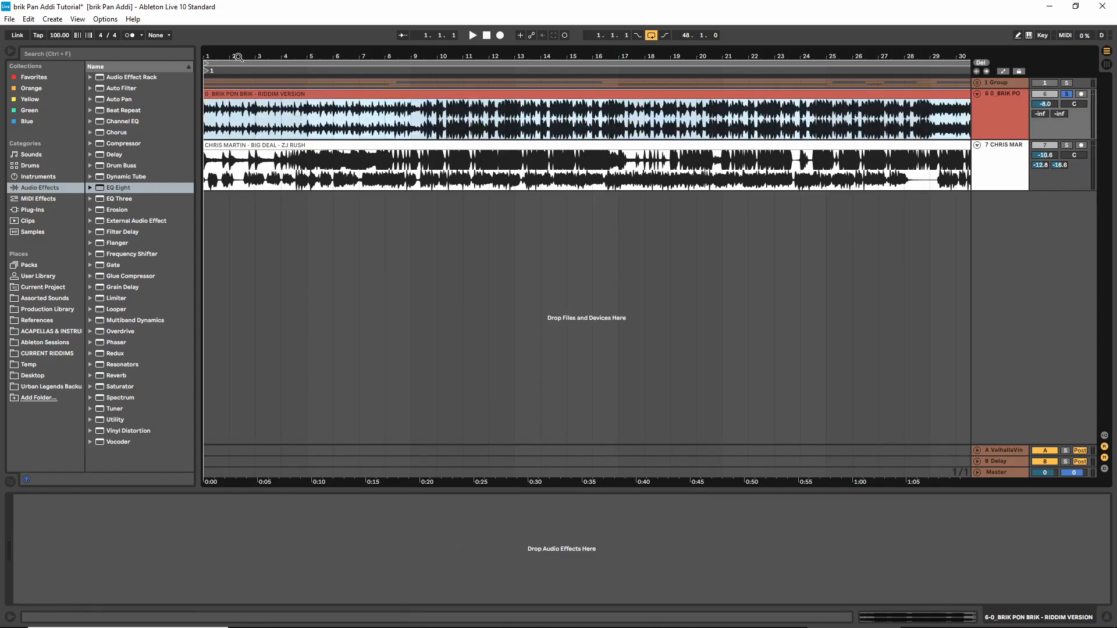
drag(230, 55, 299, 72)
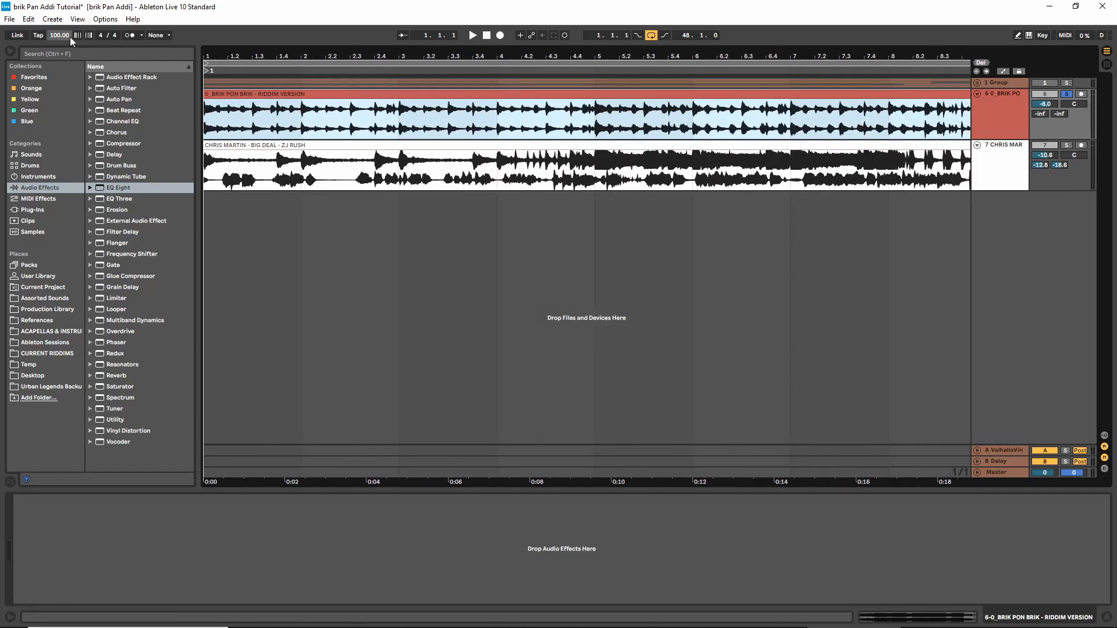
mouse_move(66, 37)
mouse_down()
mouse_move(65, 26)
mouse_move(65, 46)
mouse_up()
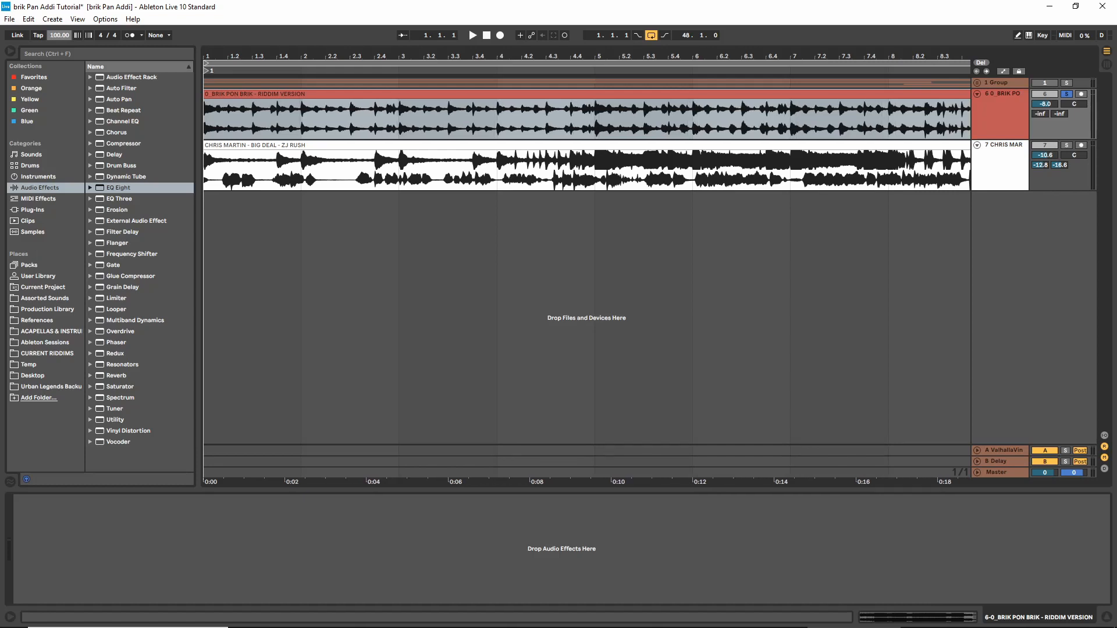
click(126, 34)
key(space)
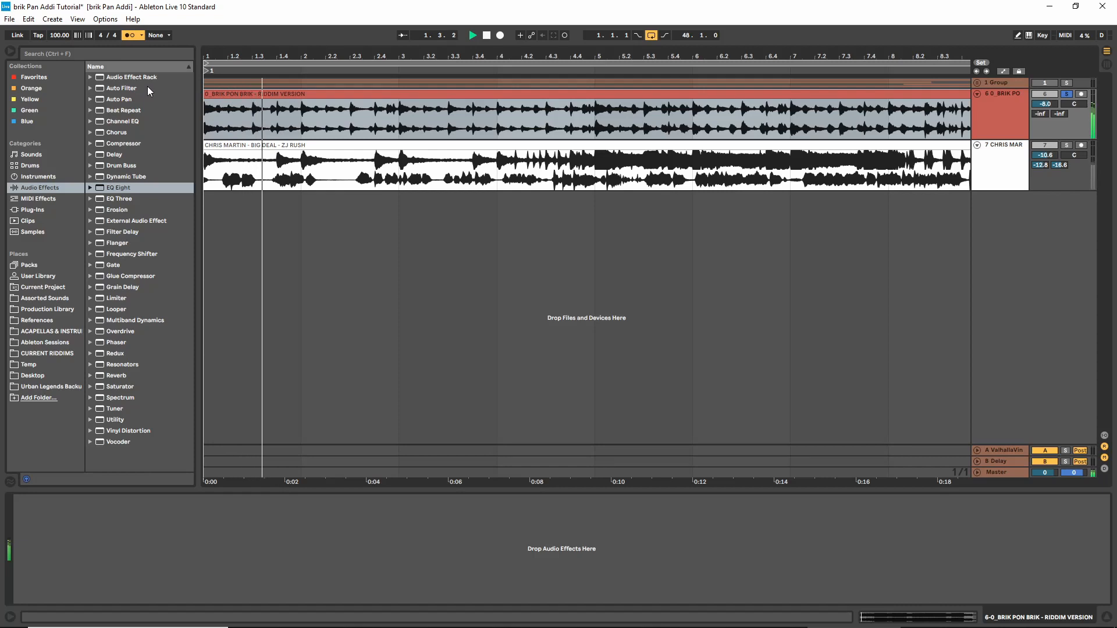
key(space)
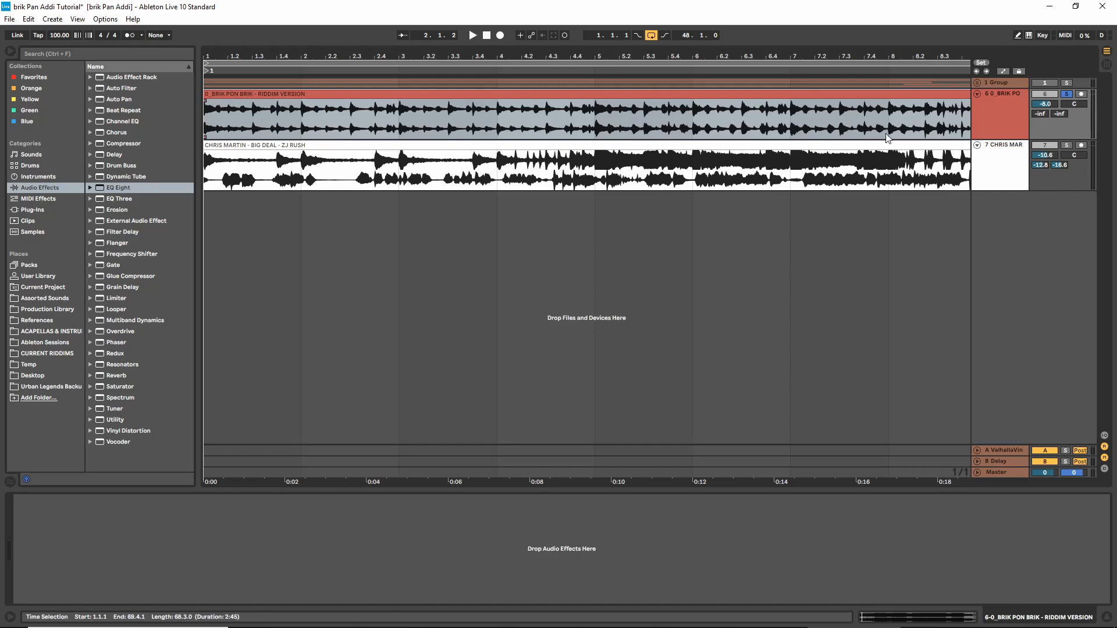
Play the soloed riddim from bar 2 and turn off its solo
click(1001, 169)
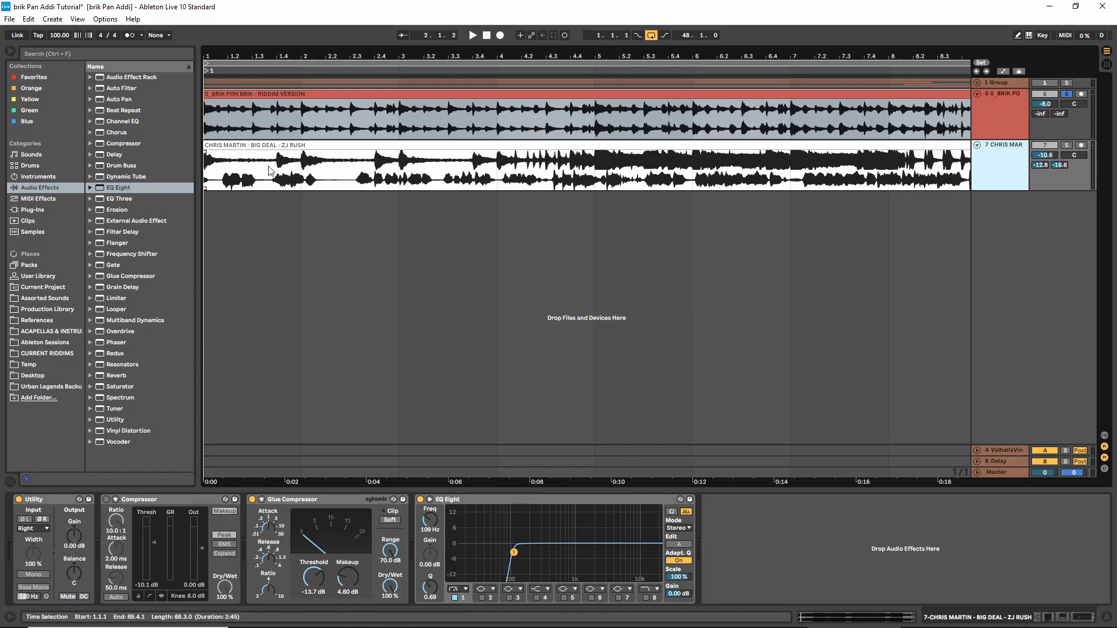
click(293, 176)
key(space)
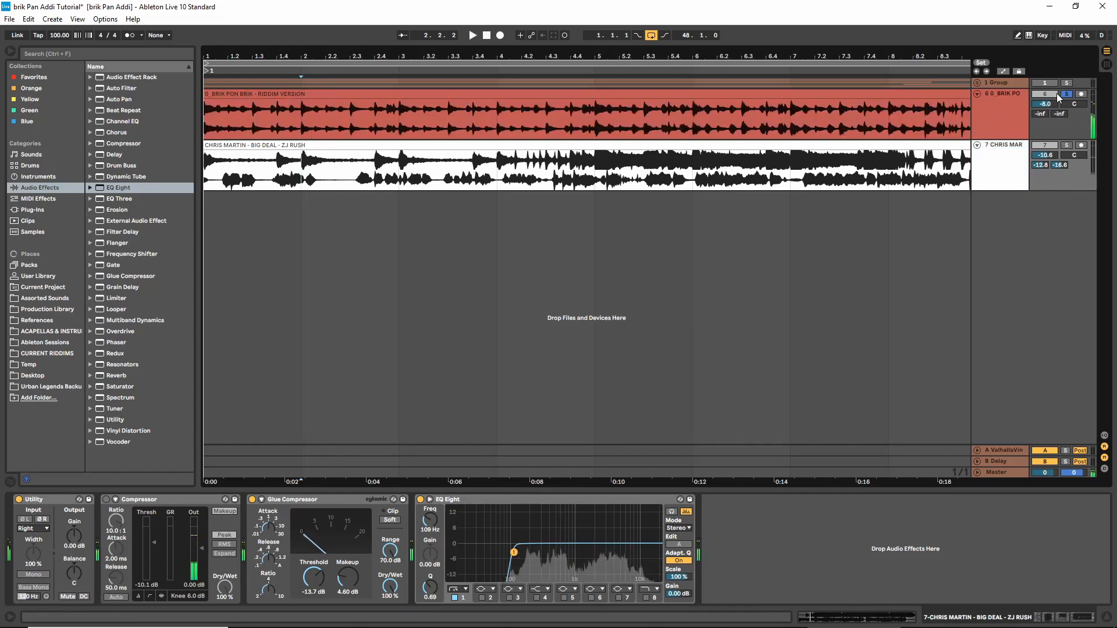
click(1066, 94)
key(space)
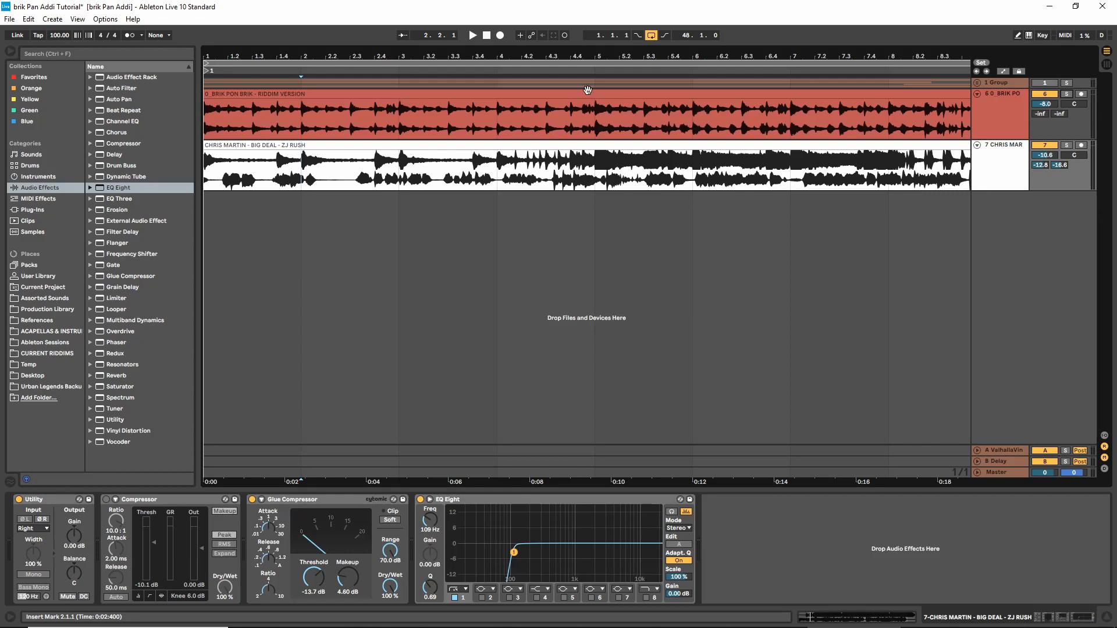
Play the riddim and Big Deal tracks together from bar 9 to find where to edit the riddim
drag(607, 57, 607, 23)
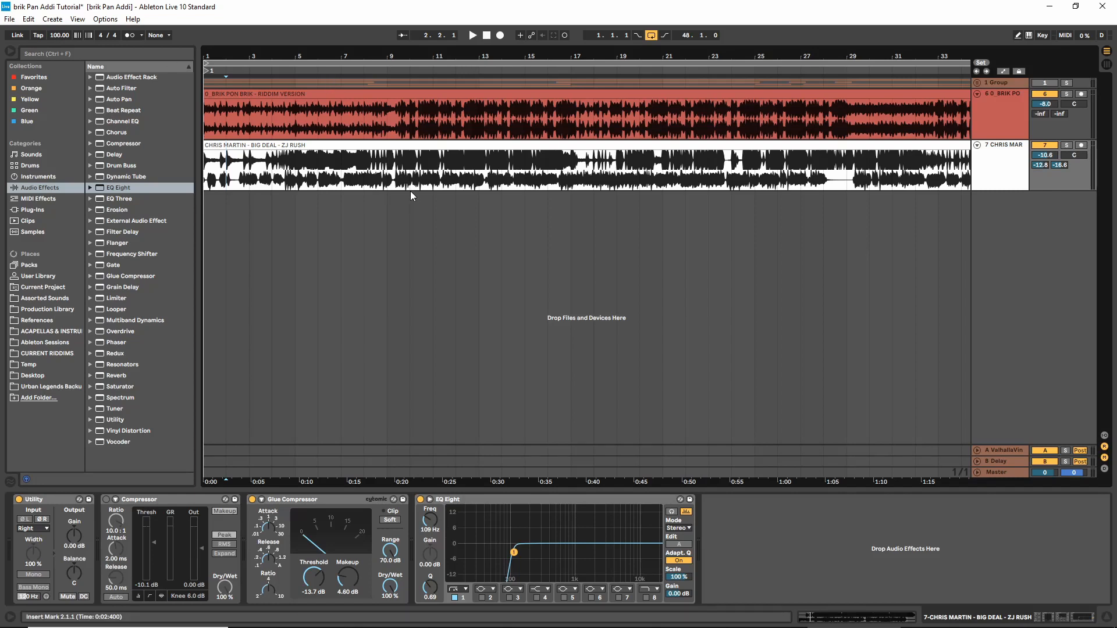
right_click(412, 215)
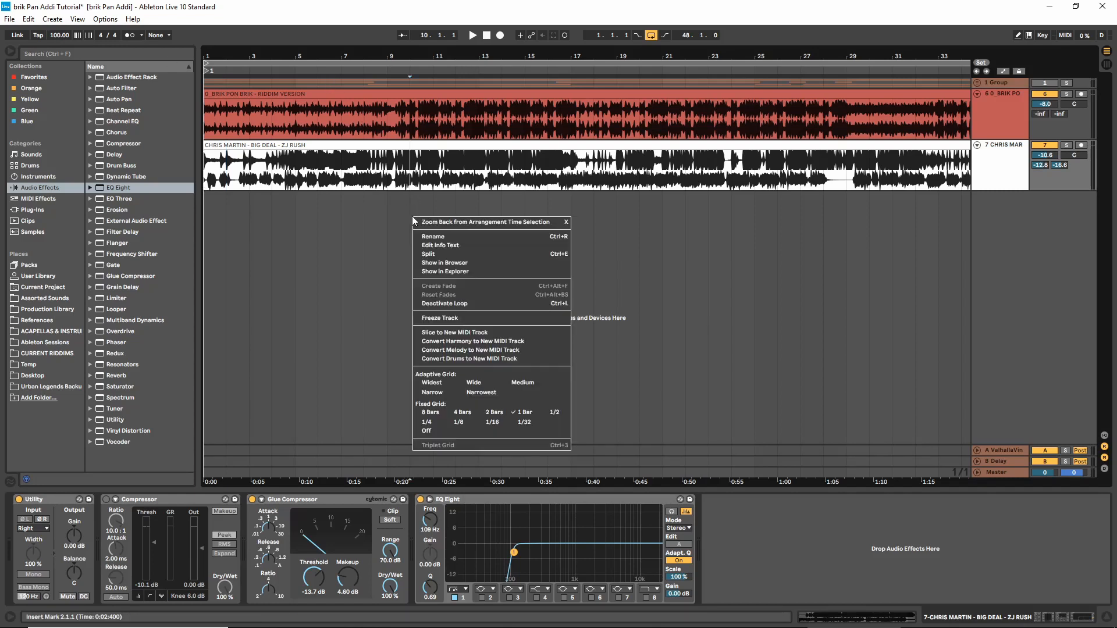
right_click(386, 205)
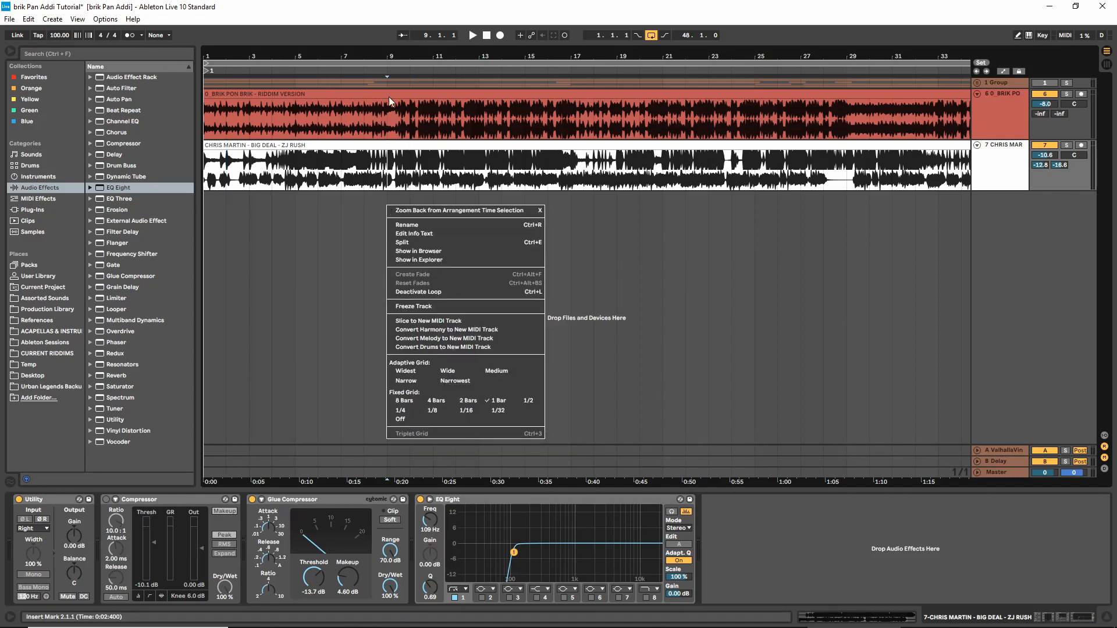
click(387, 56)
drag(387, 56, 388, 75)
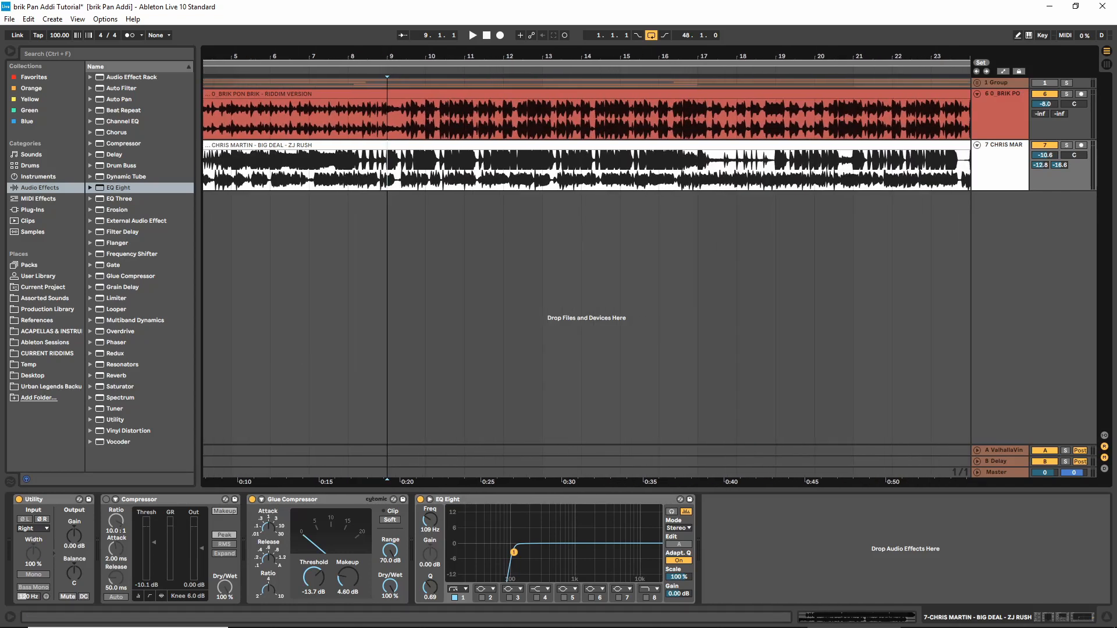
right_click(442, 244)
click(428, 219)
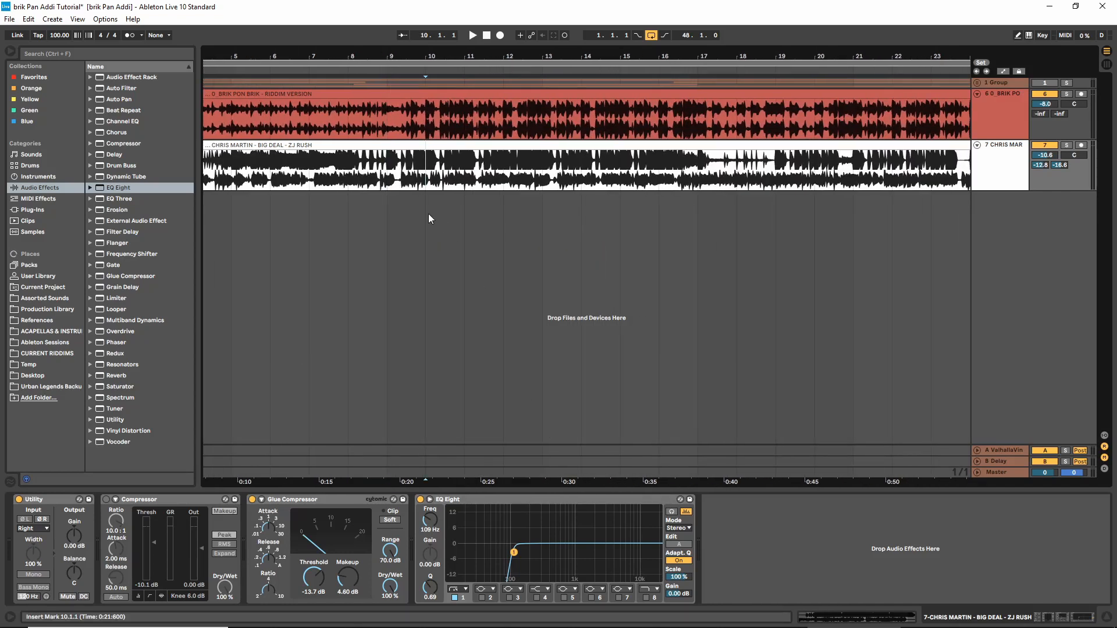
click(389, 185)
key(space)
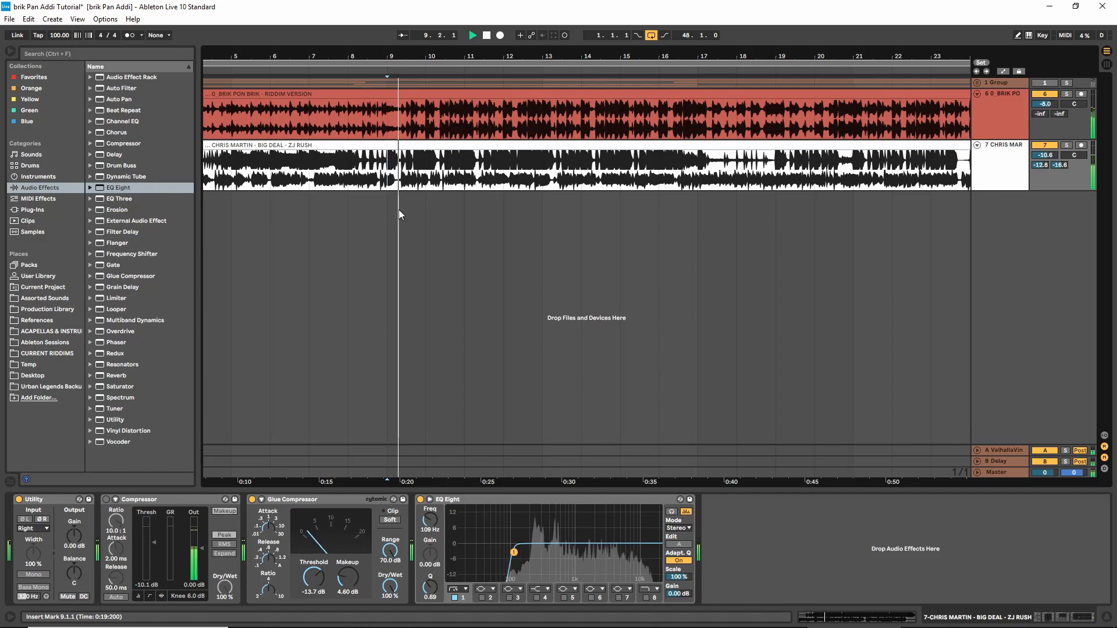
key(space)
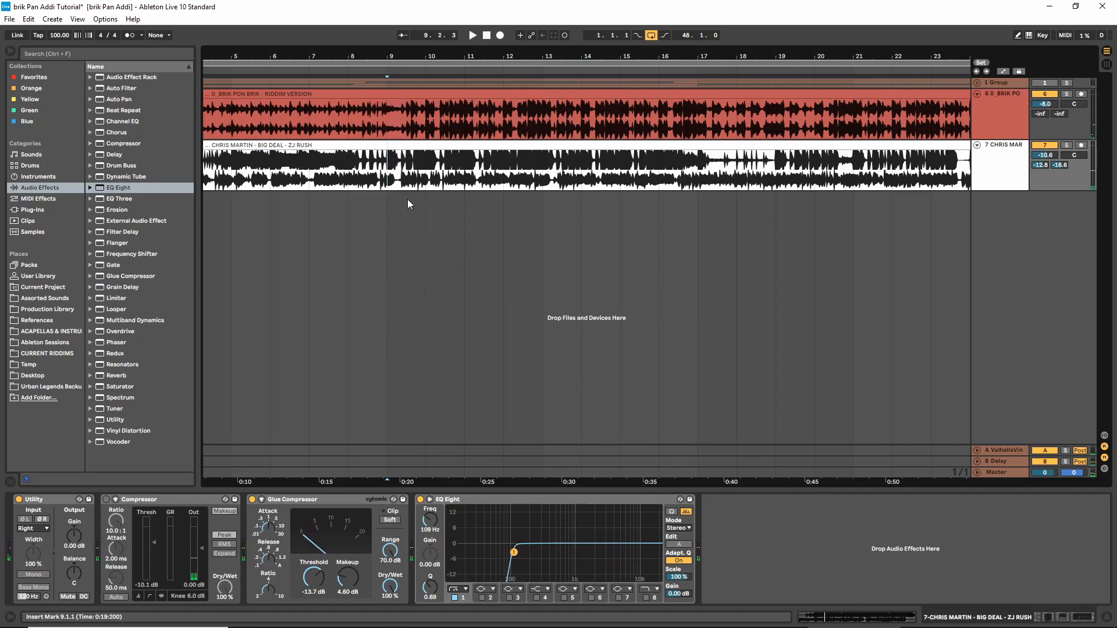
key(space)
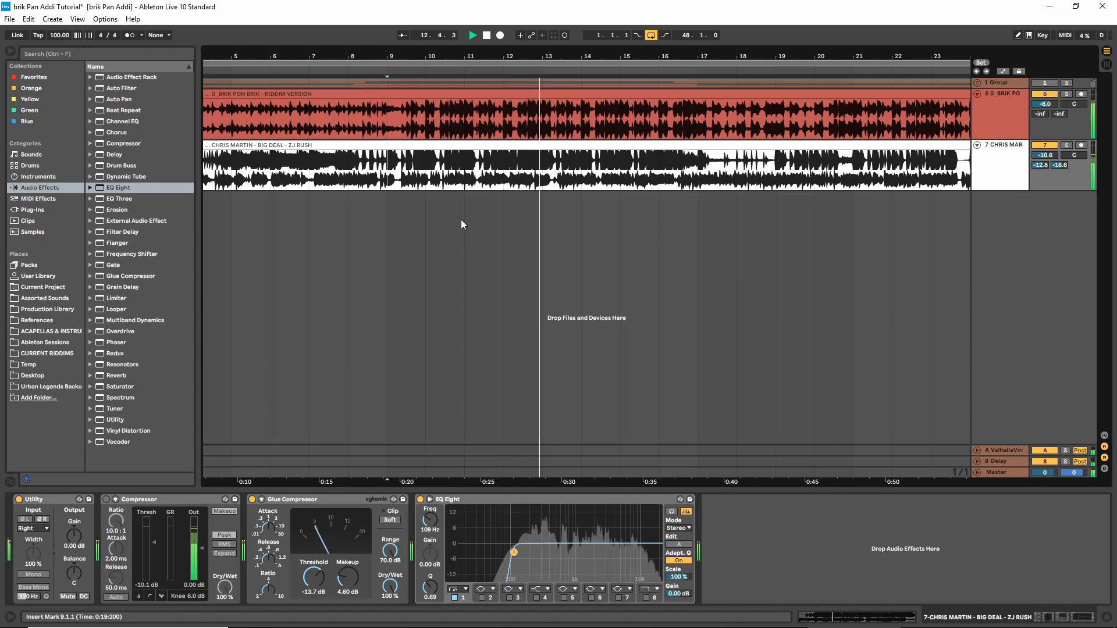
key(space)
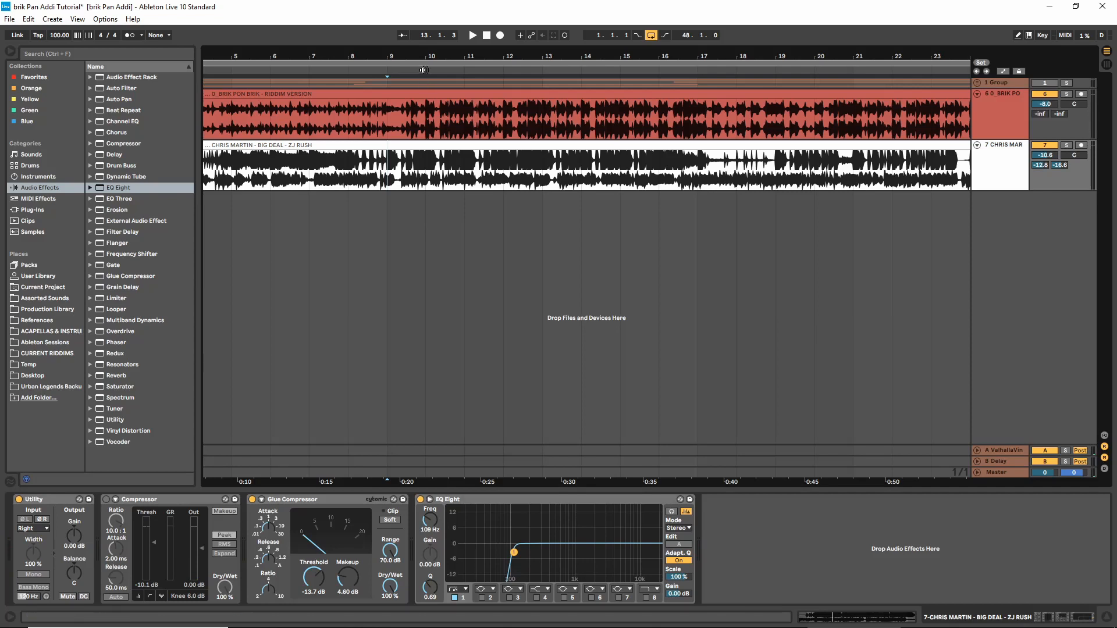
Set the arrangement grid to 1/4 and play both tracks from bar 11
right_click(451, 233)
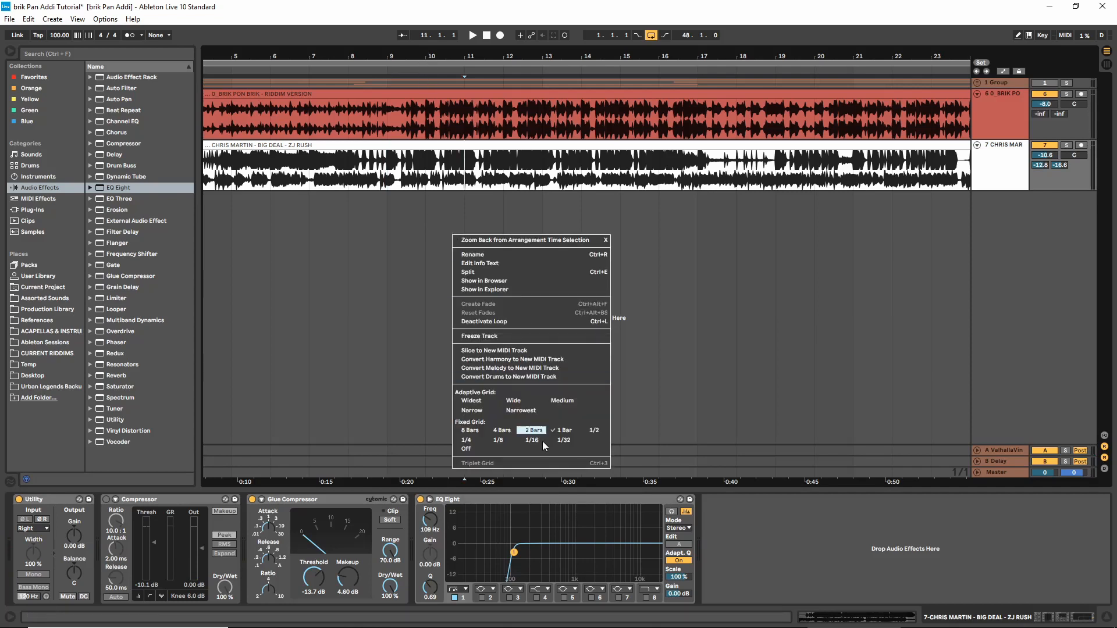
click(468, 441)
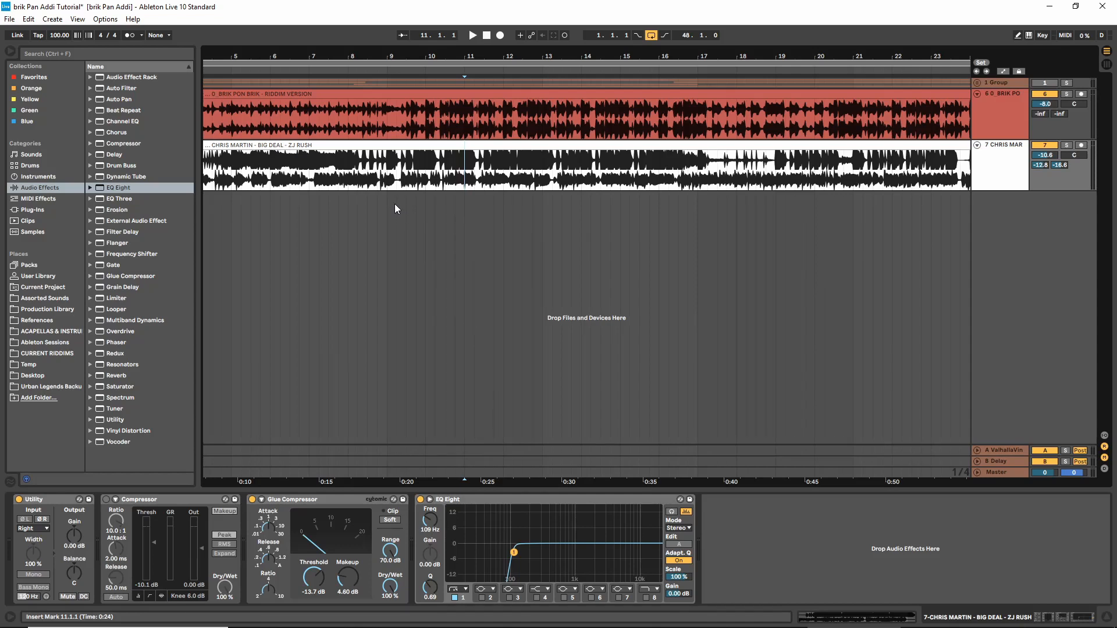
key(space)
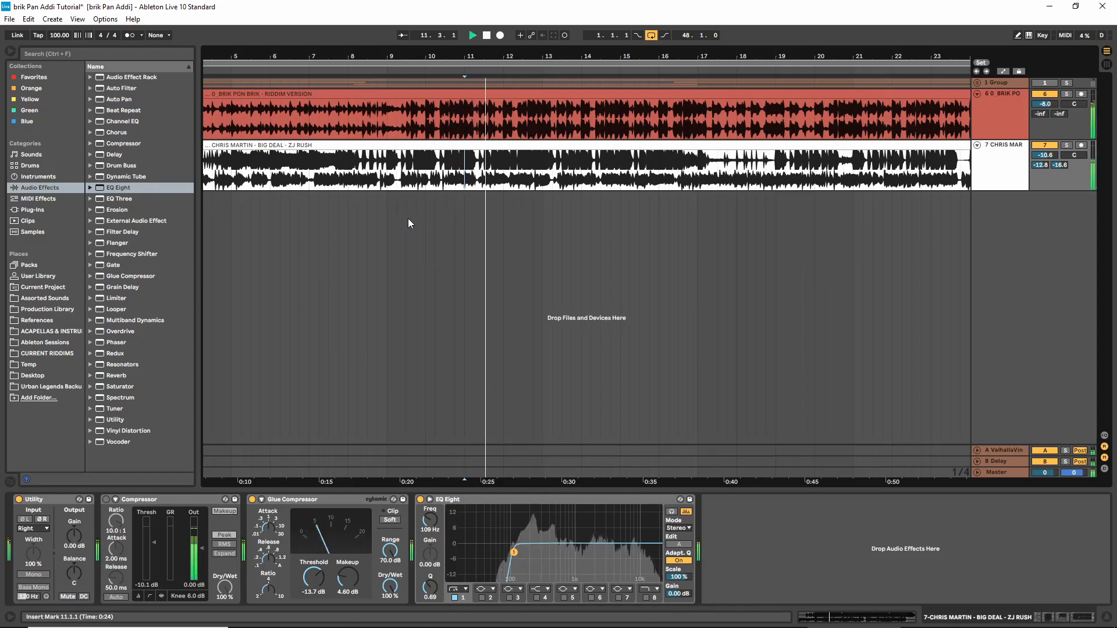
key(space)
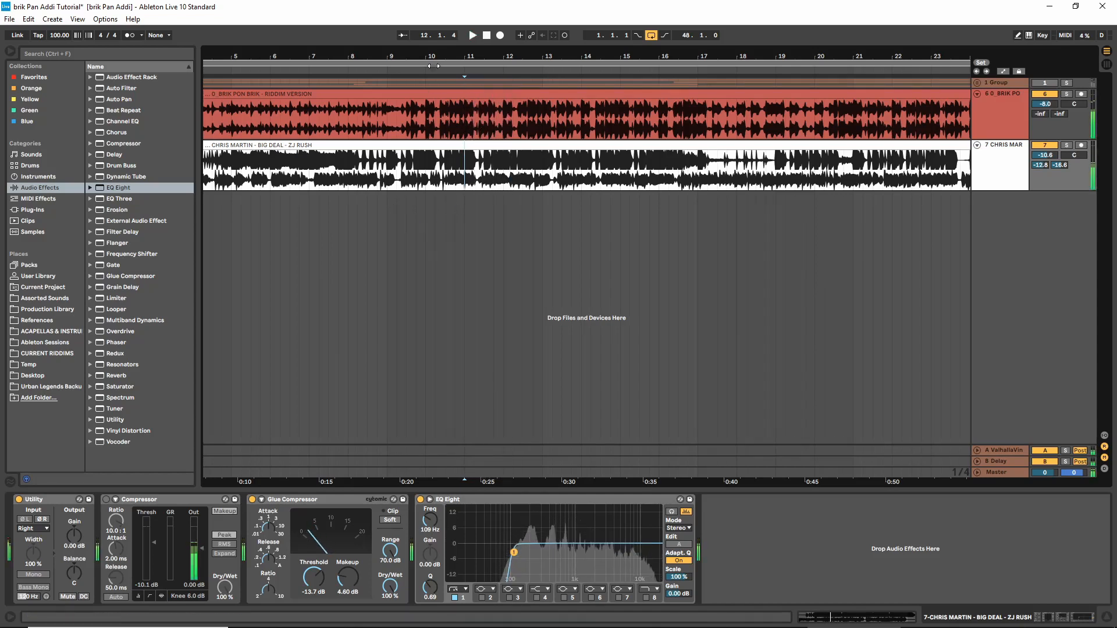
Split out the first beat of bar 10 (10.1.1 to 10.2.1) in the riddim clip and audition it soloed
drag(434, 66, 431, 136)
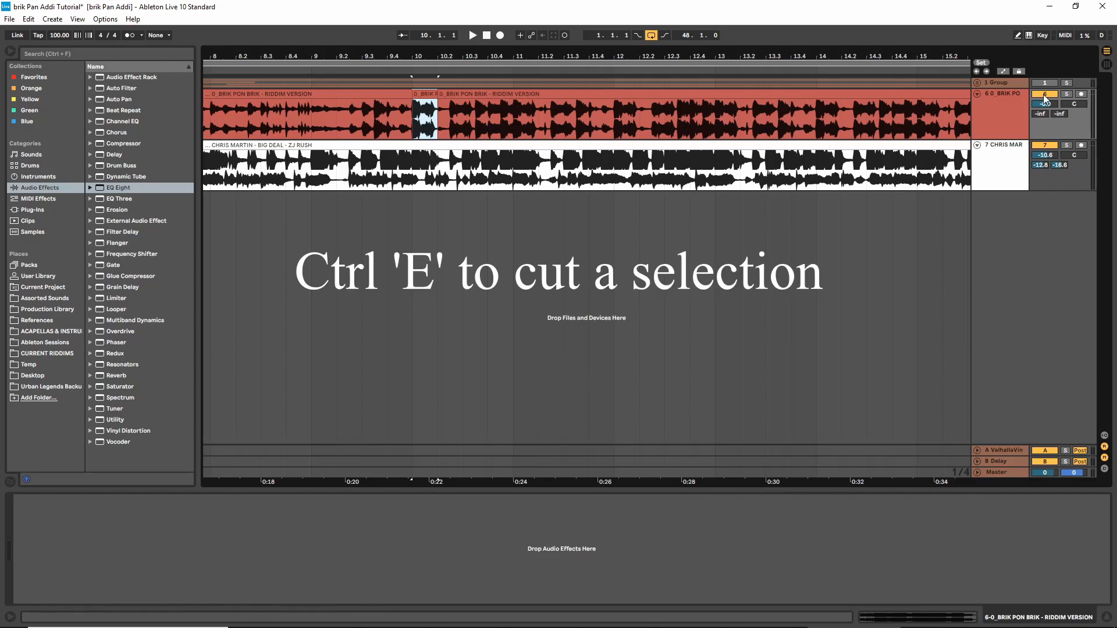
click(1067, 94)
key(ctrl+e)
key(space)
key(space)
key(space)
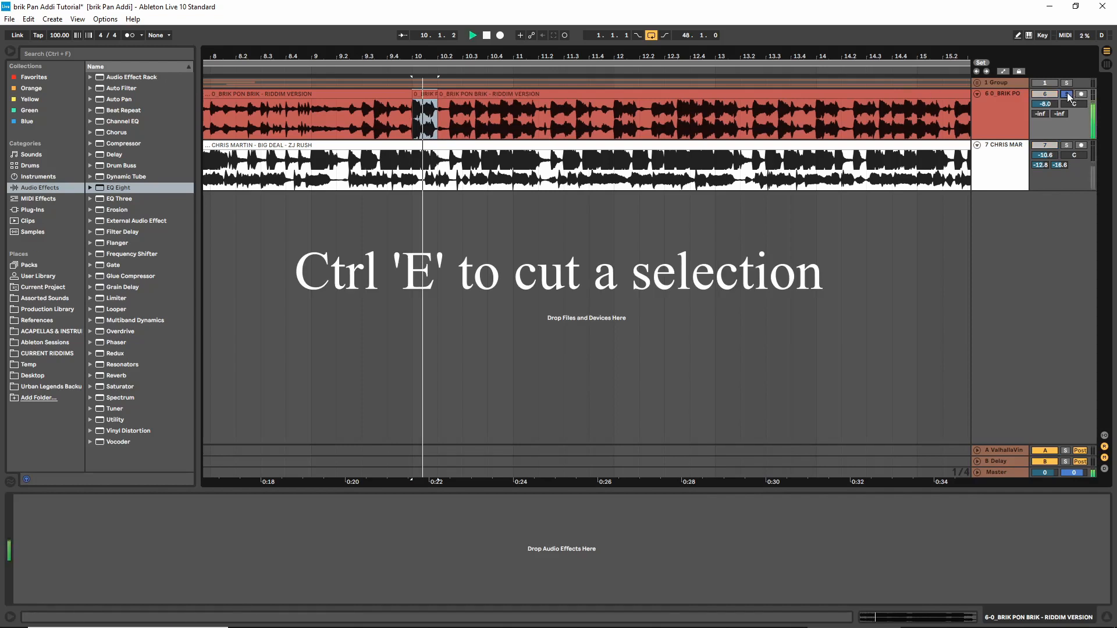
key(space)
click(1067, 95)
Copy the one-beat riddim slice onto the remaining three beats of bar 10
drag(429, 56, 378, 93)
click(386, 96)
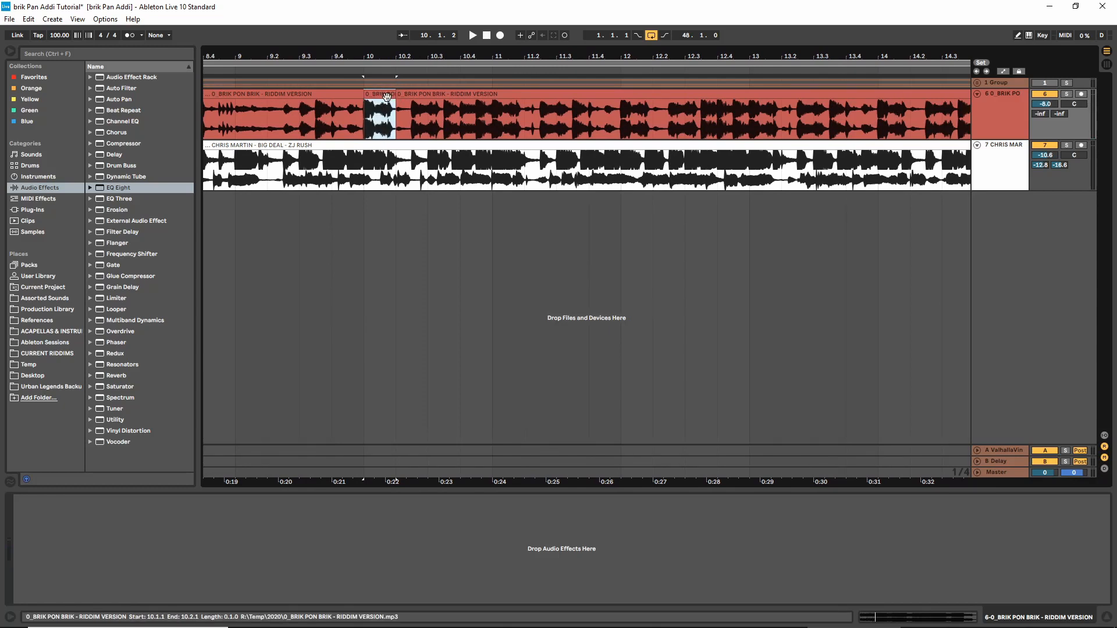
drag(379, 97, 466, 119)
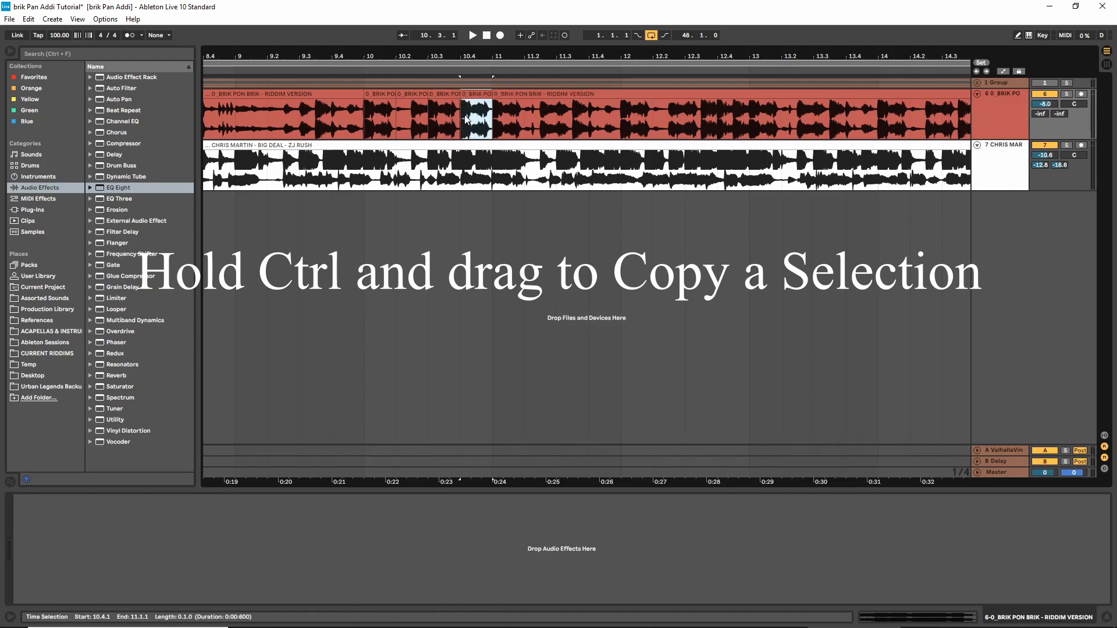
Play both tracks from bar 10 twice to check the repeated one-beat slices
click(363, 212)
key(space)
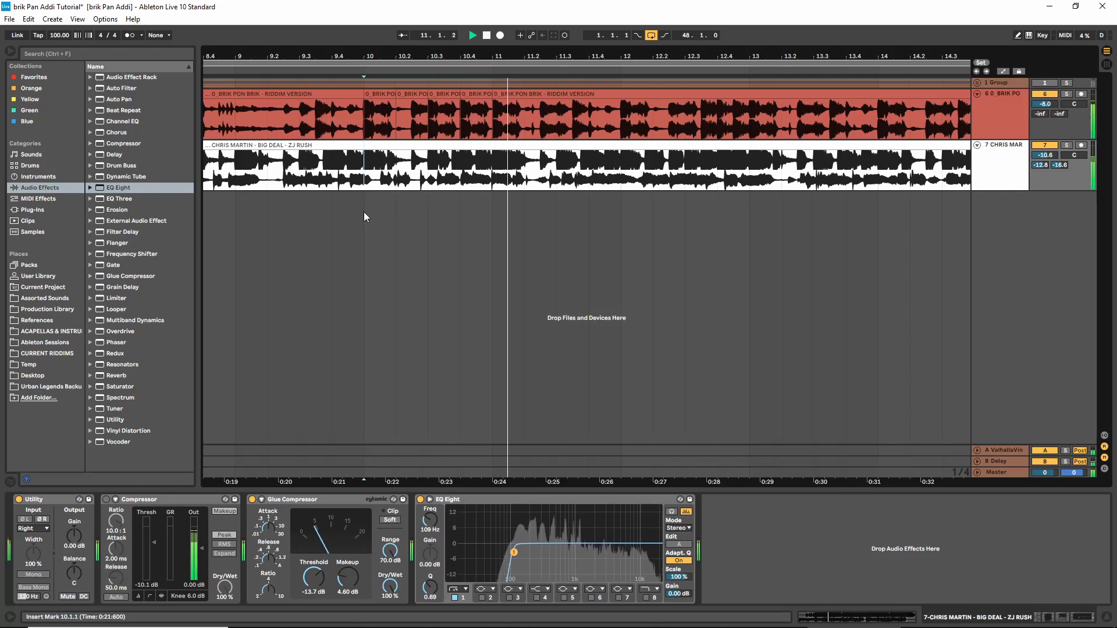
key(space)
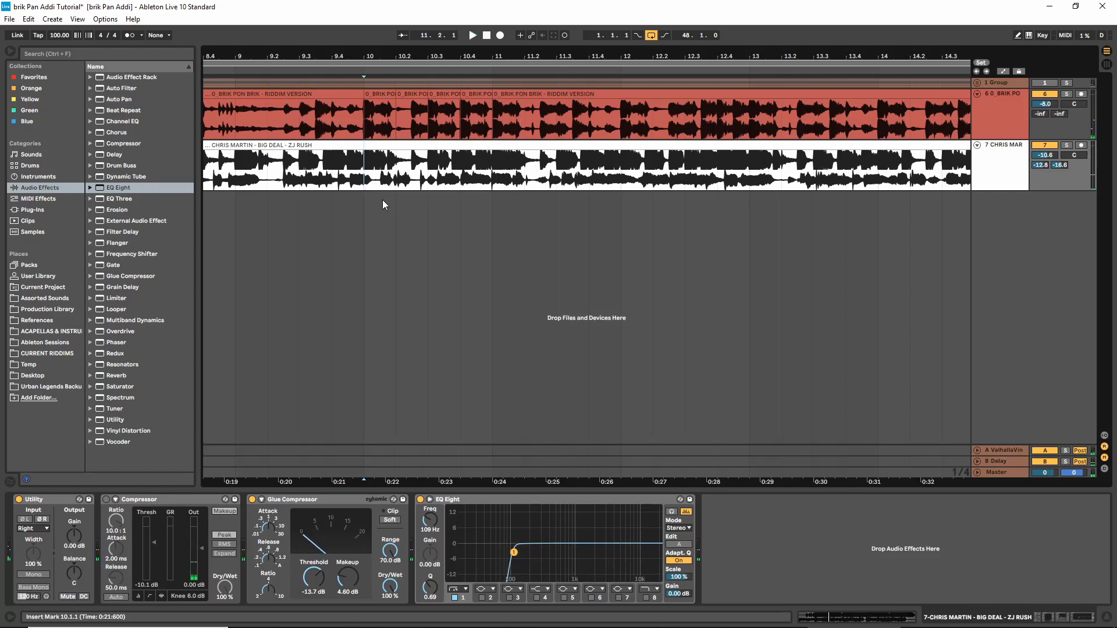
key(space)
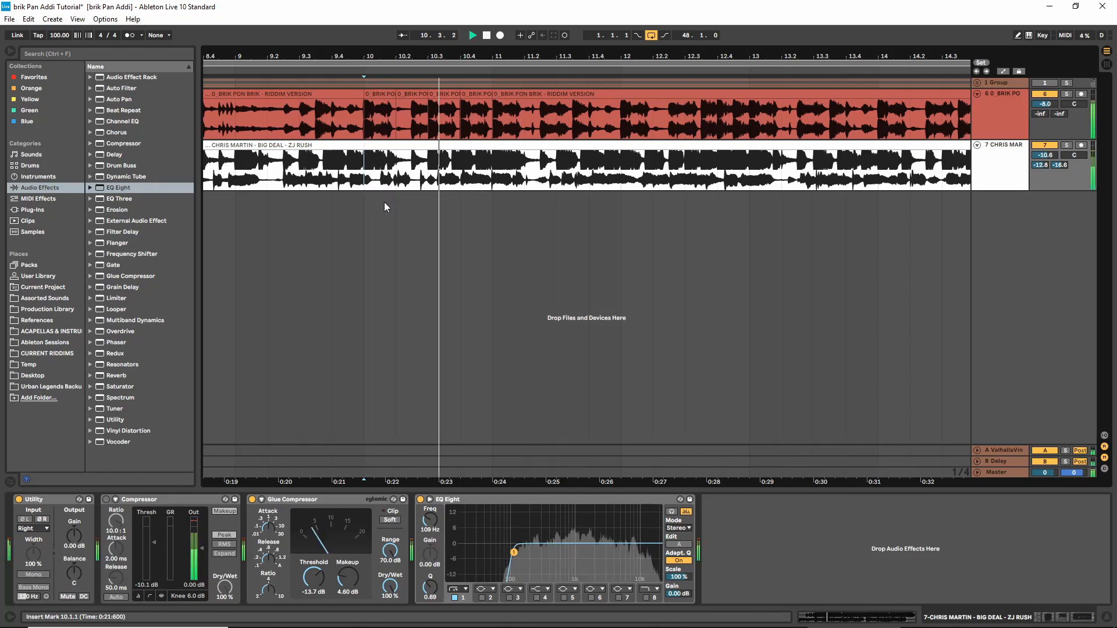
key(space)
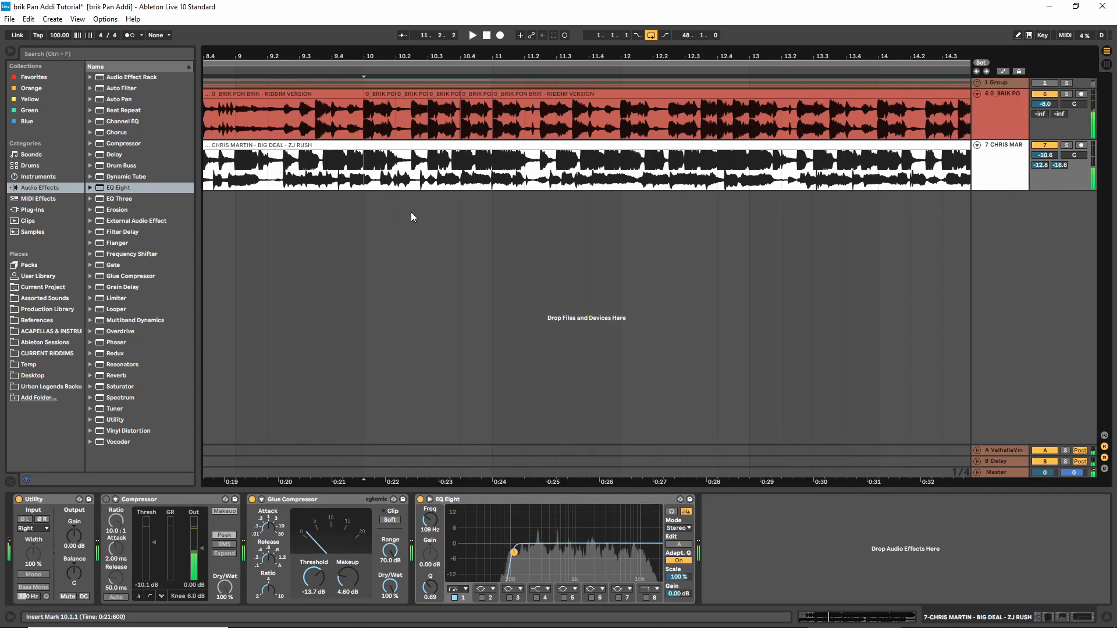
Set the arrangement grid to 1/8 and split out the riddim section from 10.2.3 to 10.3.1
click(427, 174)
right_click(431, 215)
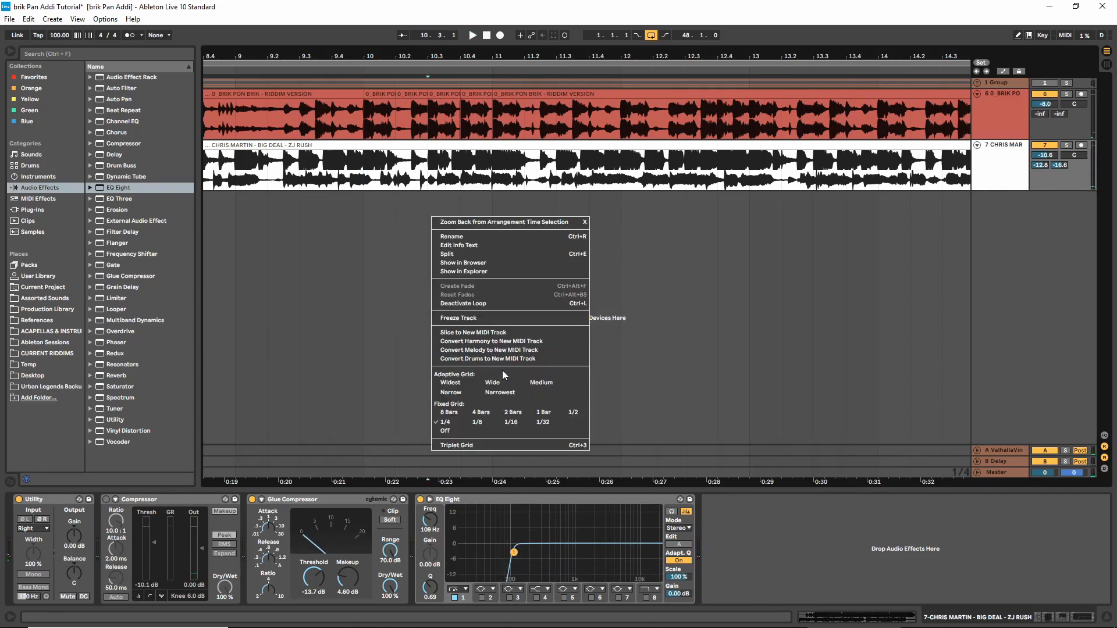
click(478, 421)
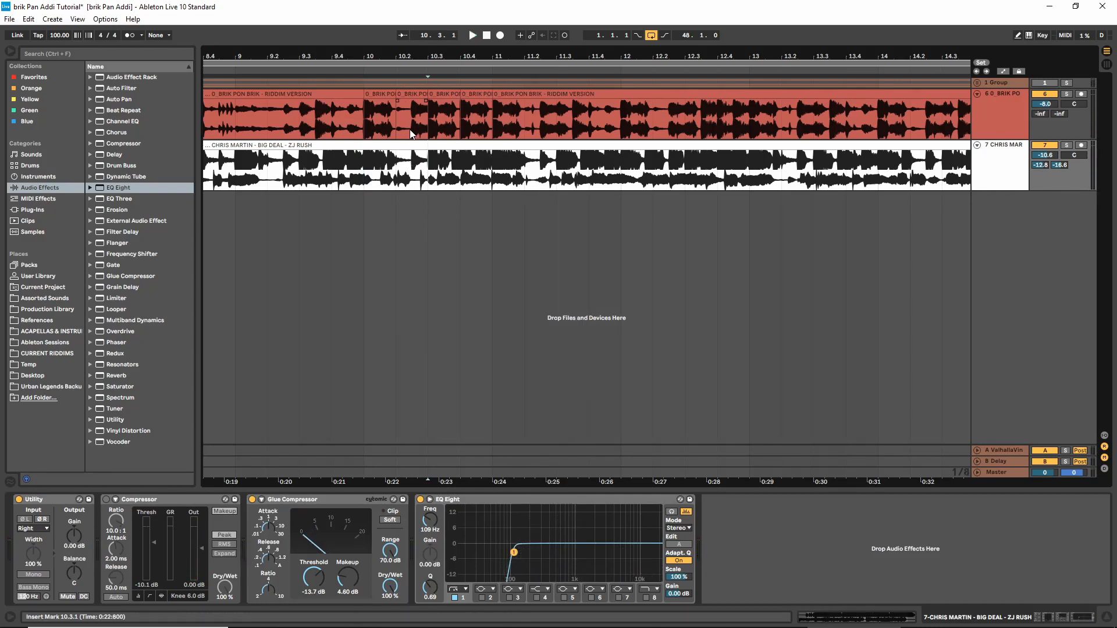
drag(410, 134, 429, 133)
key(ctrl+e)
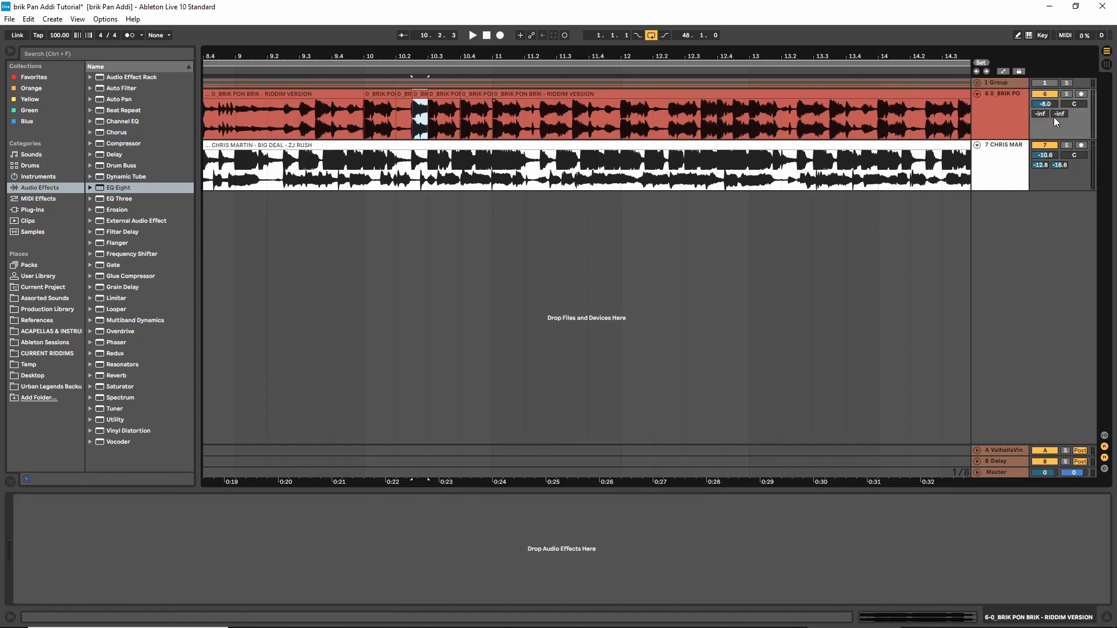
Audition the new half-beat slice with the riddim track soloed, and turn the solo off again
click(1067, 95)
key(space)
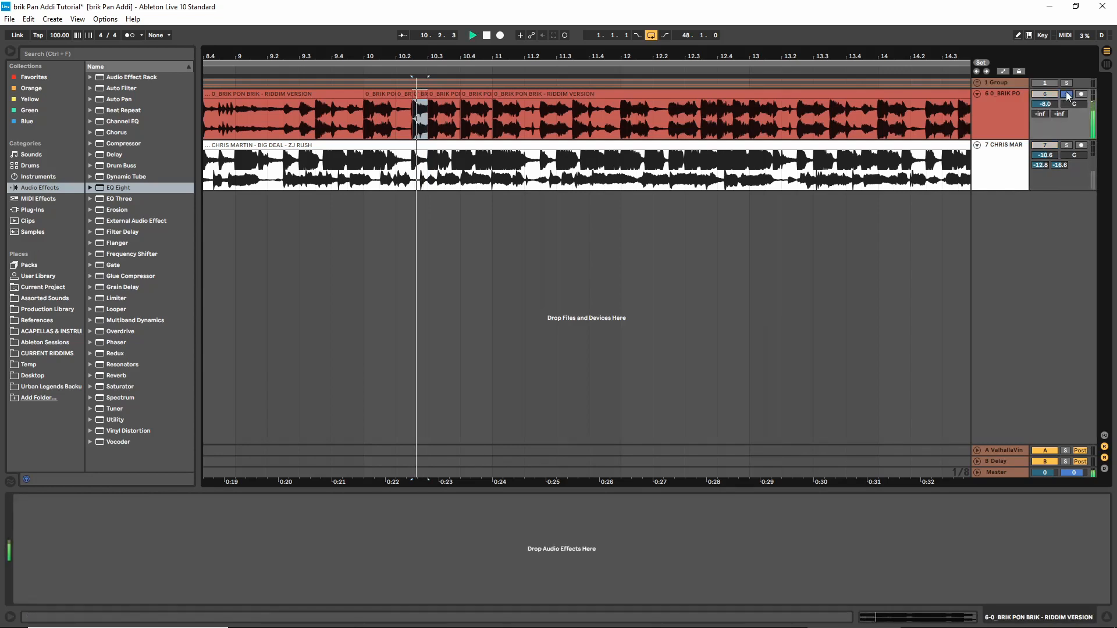
key(space)
click(1067, 94)
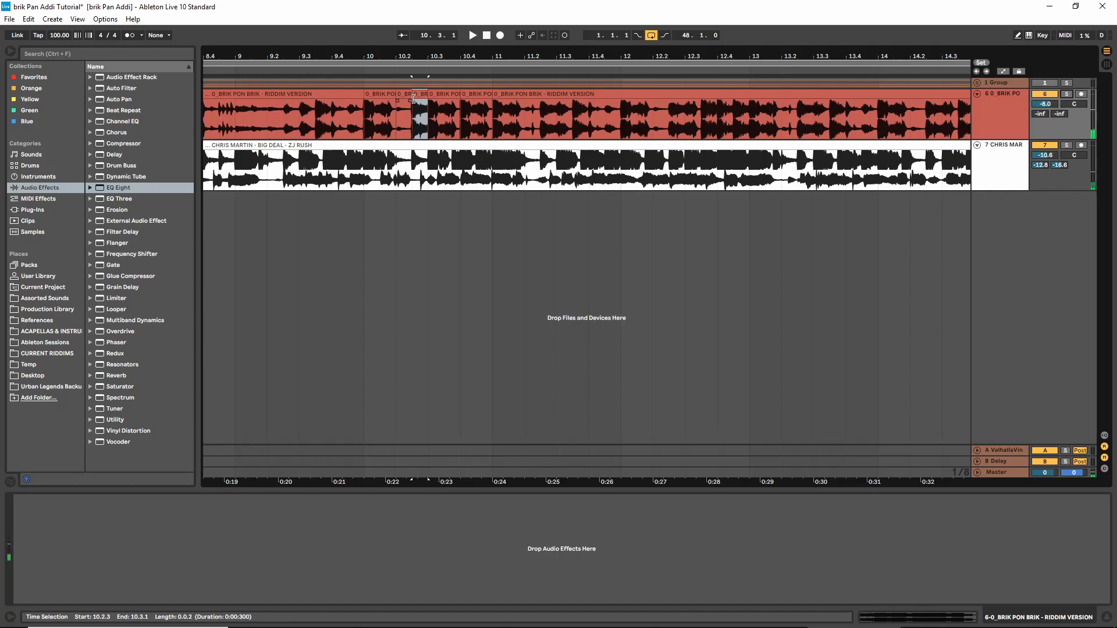
Copy the half-beat slice three times in a row from 11.1.1 to 11.2.3 and play both tracks from bar 10
drag(413, 99, 532, 97)
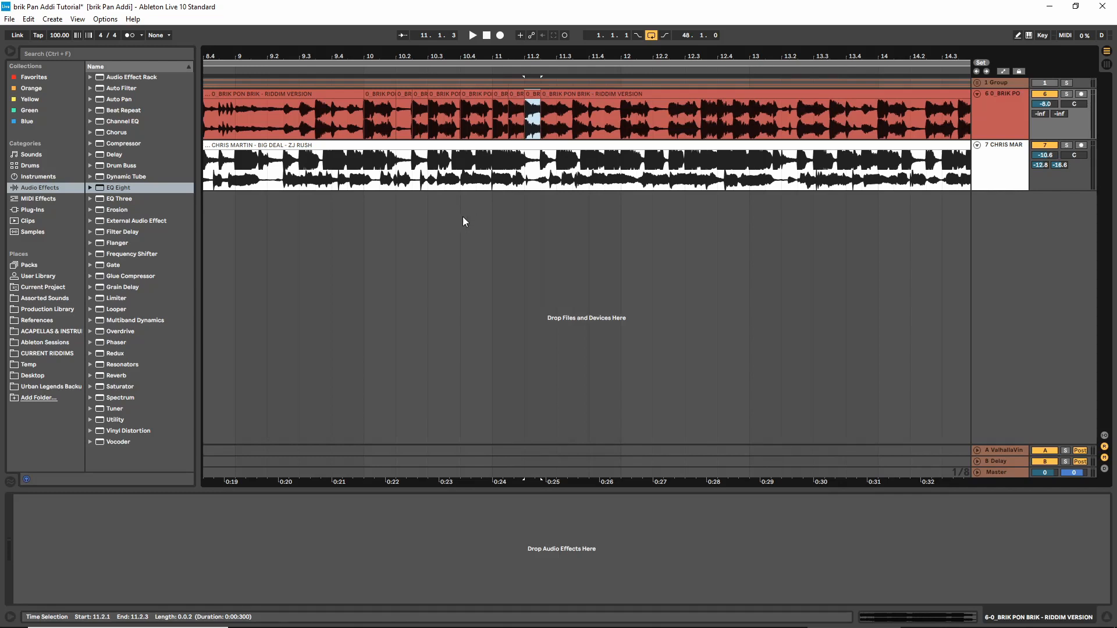
click(361, 208)
key(space)
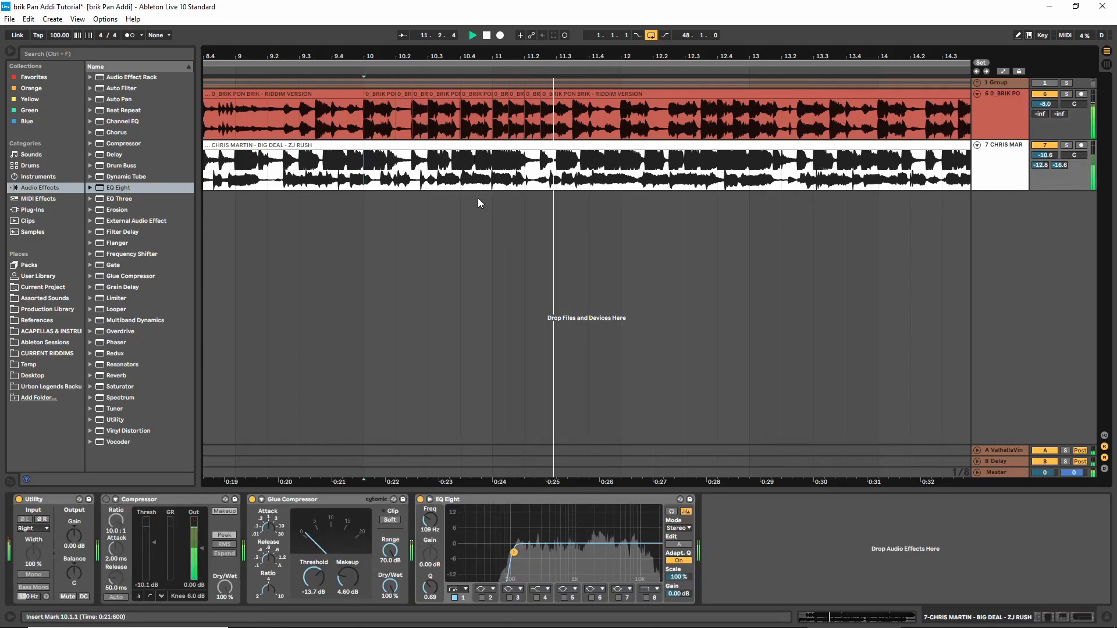
Stop playback, set the arrangement grid to 1/16, and split out the riddim section from 11.2.1 to 11.2.2
key(space)
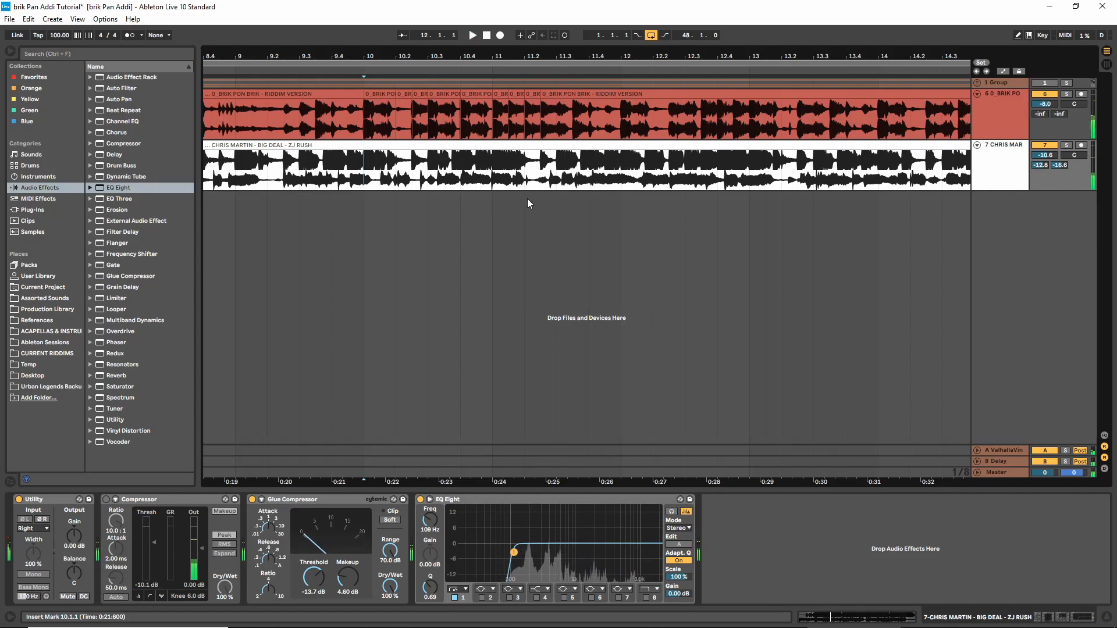
right_click(528, 205)
click(607, 409)
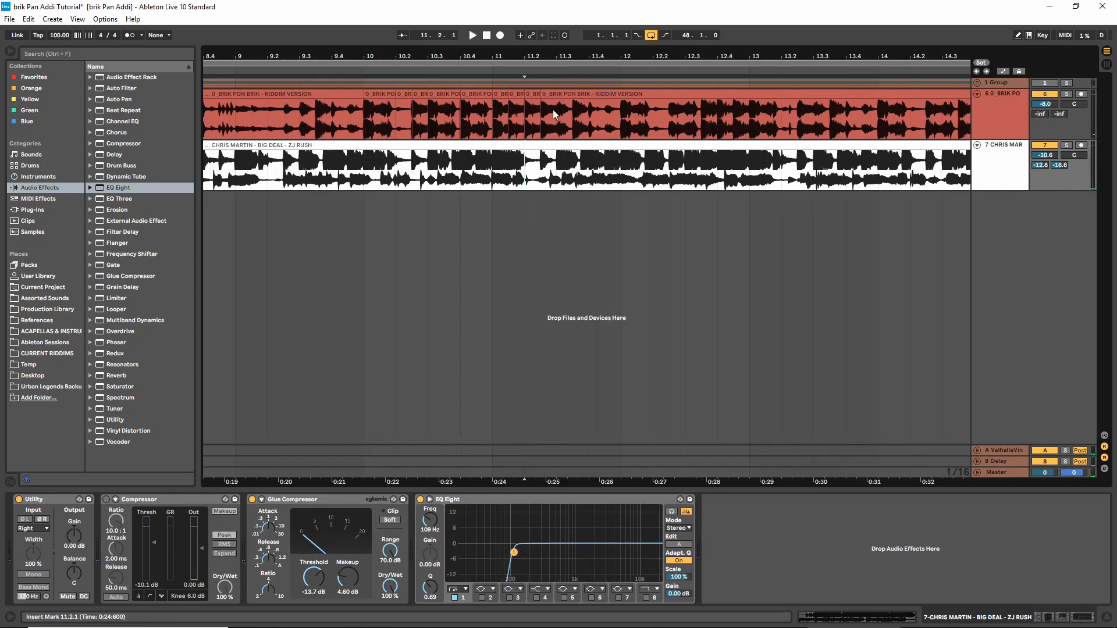
drag(532, 57, 510, 130)
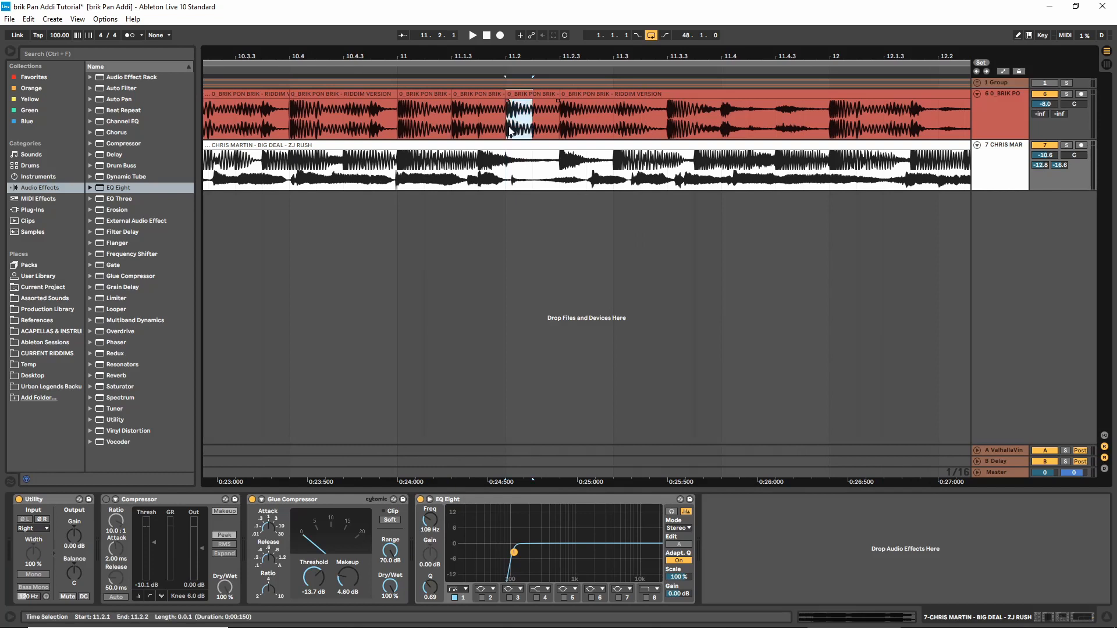
key(ctrl+e)
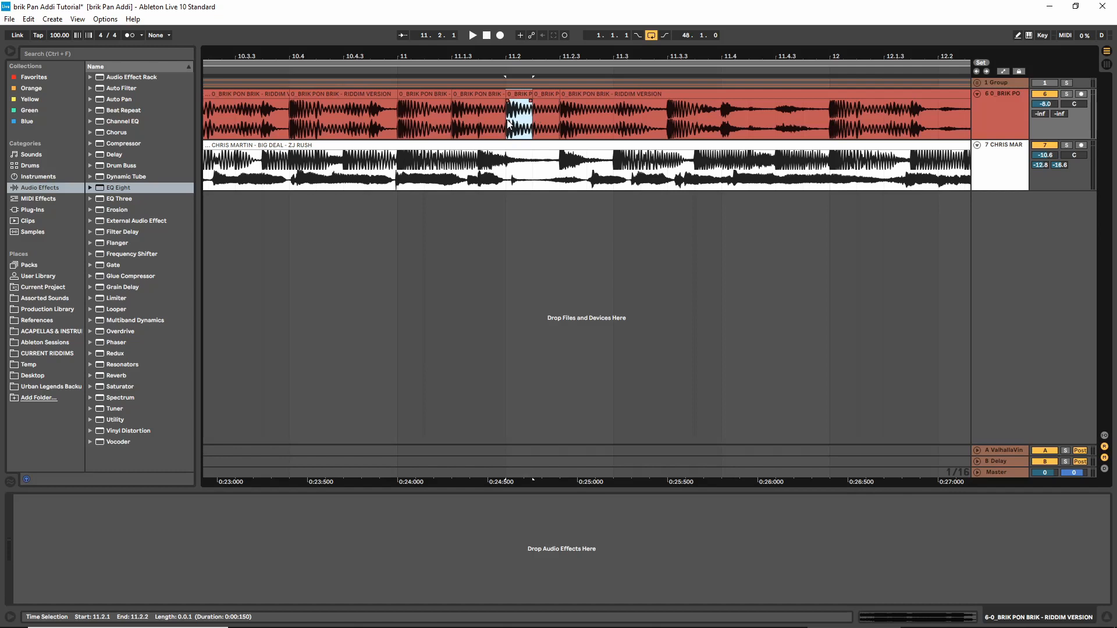
Copy the 1/16 riddim slice four times in a row from 11.2.2 to 11.3.2 and play both tracks from 10.4.4
click(532, 169)
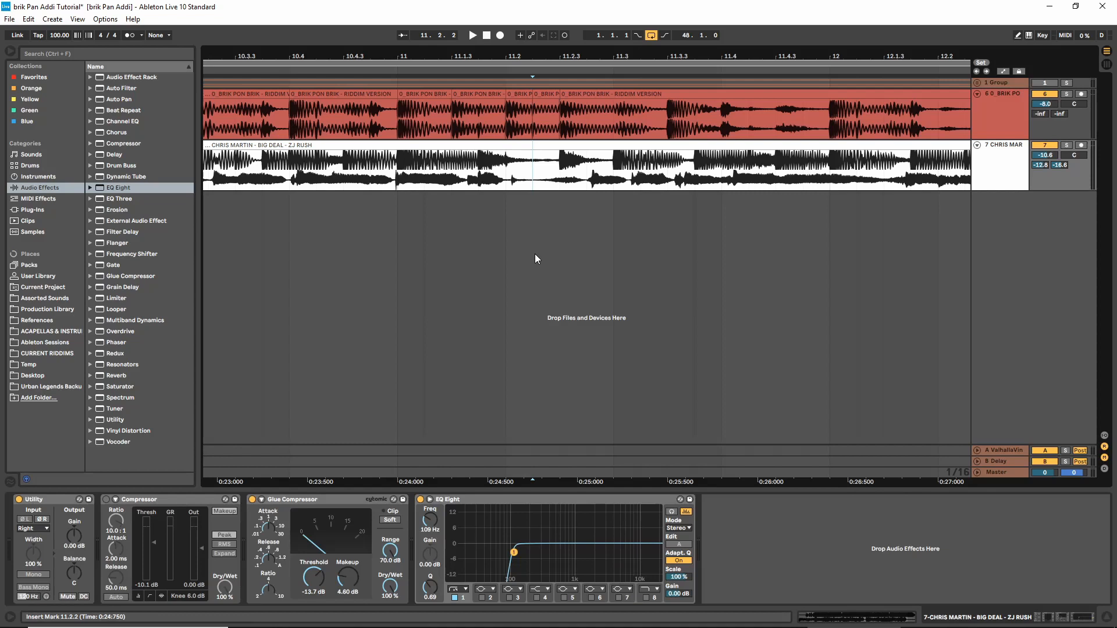
click(535, 124)
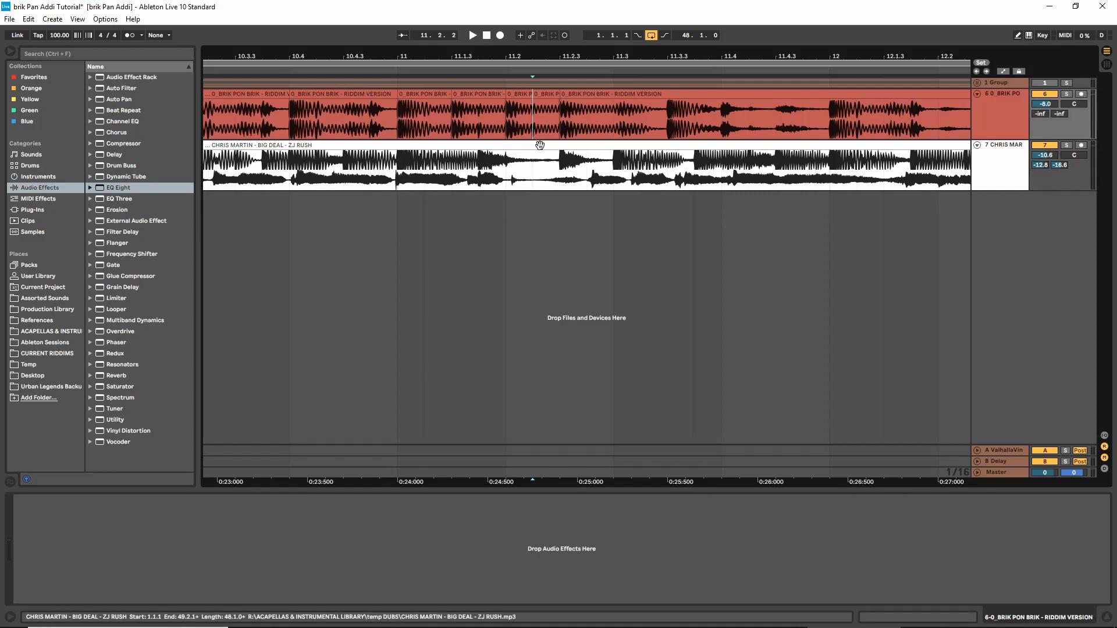
click(521, 94)
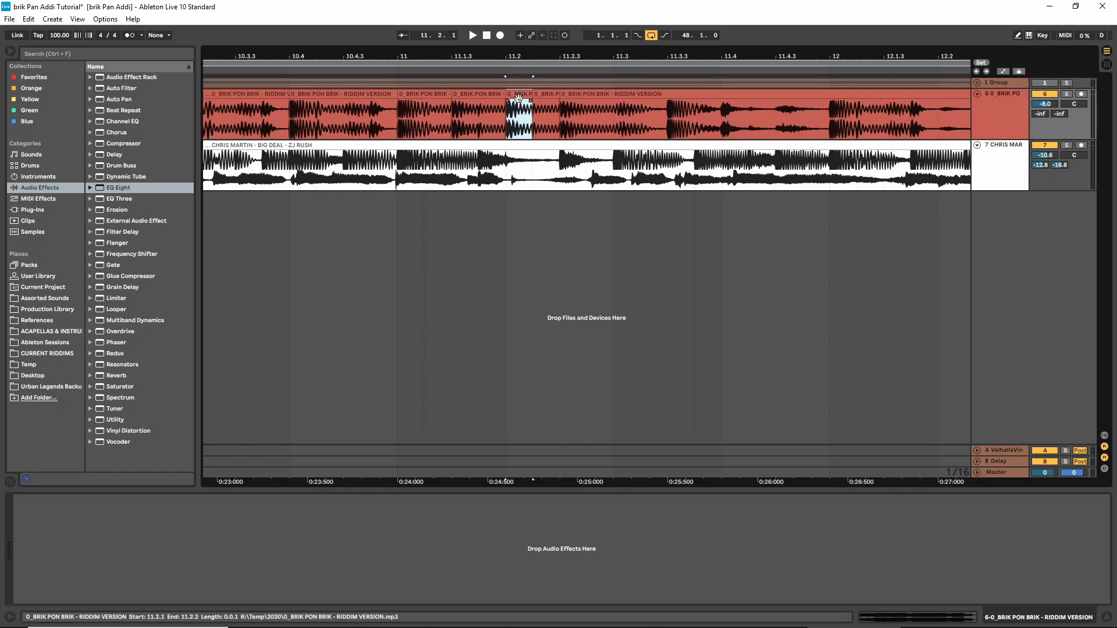
drag(518, 98, 630, 103)
click(370, 239)
key(space)
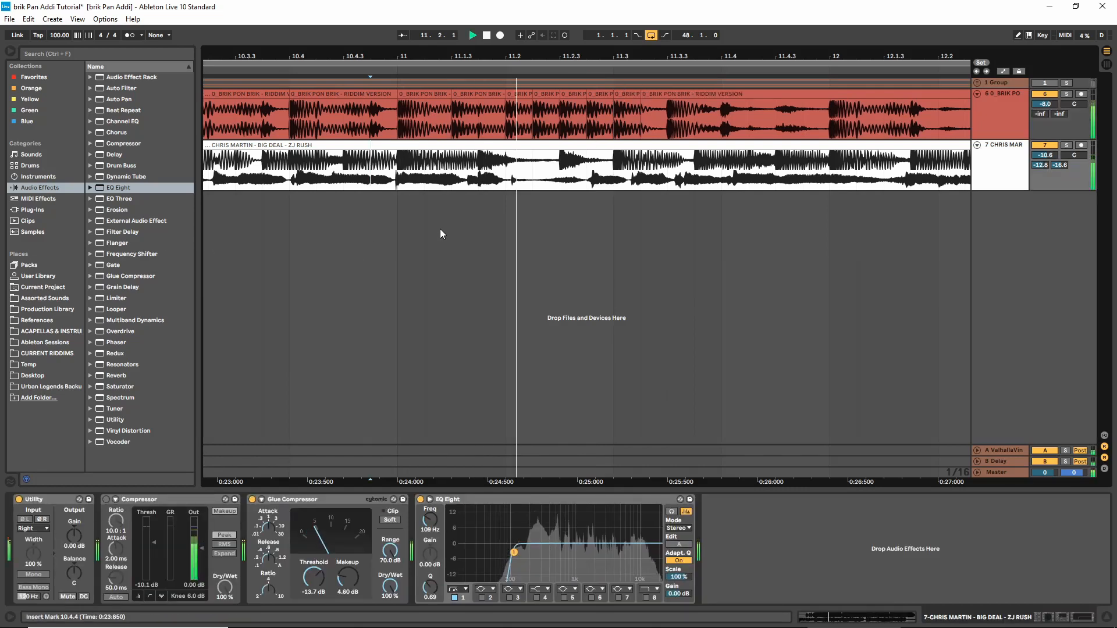
key(space)
Set the arrangement grid to 1/32 and shorten the riddim slice at 11.2.1 to a single 1/32 step
right_click(553, 207)
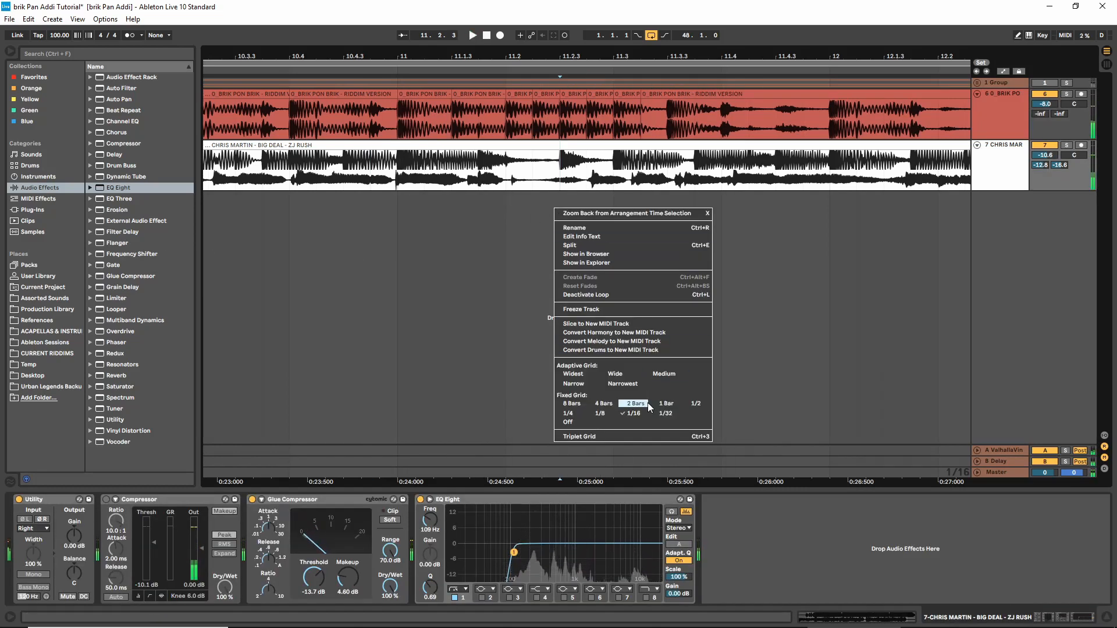
click(490, 296)
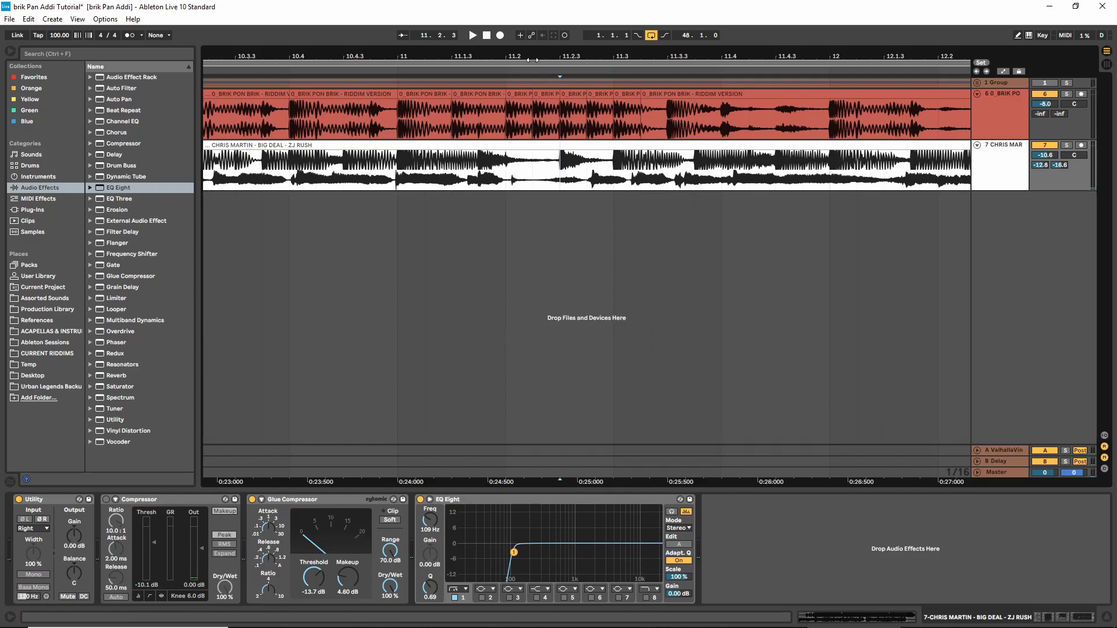
drag(534, 59, 528, 207)
right_click(528, 210)
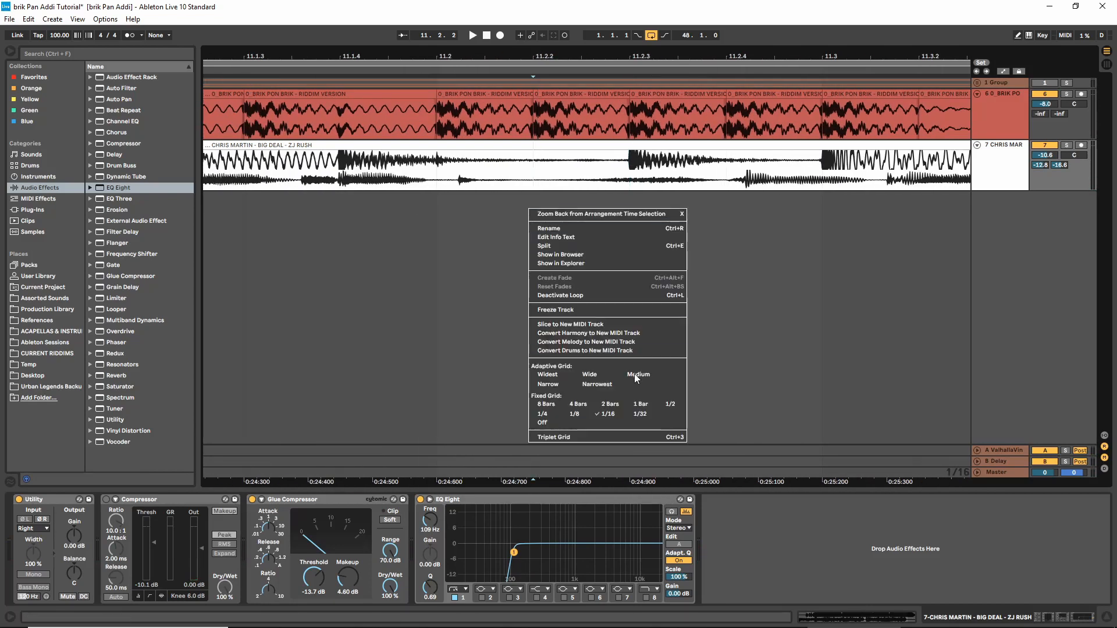
click(639, 414)
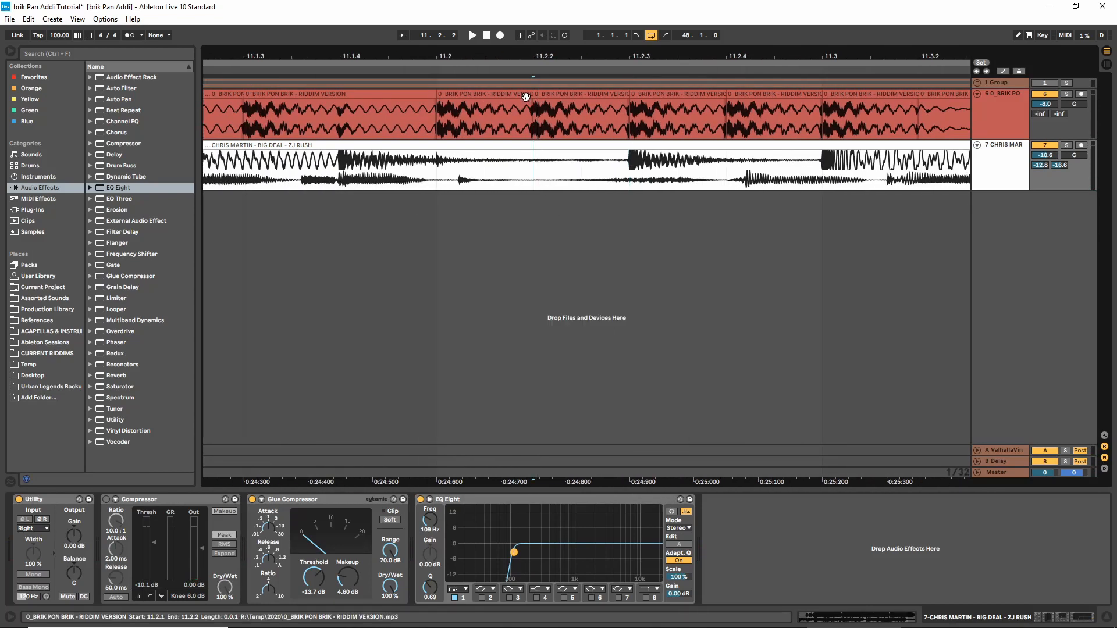
drag(530, 97, 488, 98)
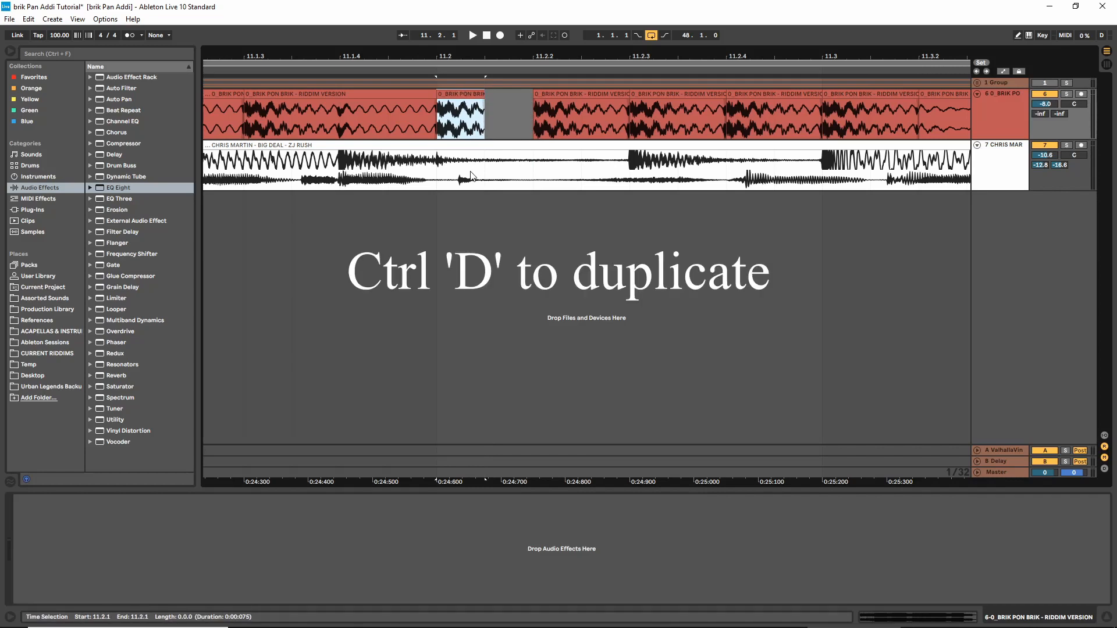
Duplicate the shortened 1/32 slice repeatedly until a copy fills 11.3.1, and play the result with the dub
key(ctrl+d)
key(ctrl+d)
key(ctrl+d)
key(ctrl+d)
key(ctrl+d)
key(ctrl+d)
key(ctrl+d)
key(ctrl+d)
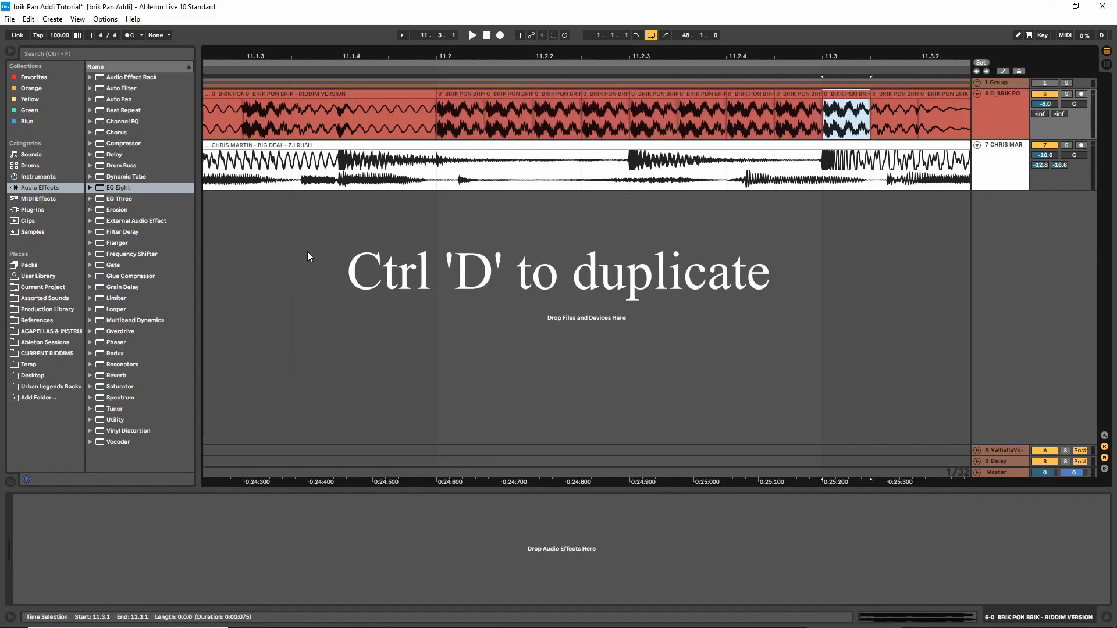
click(308, 251)
key(space)
mouse_move(586, 57)
mouse_down()
mouse_move(590, 29)
mouse_move(583, 64)
mouse_up()
key(space)
Delete the second 1/32 slice in each of 11.2.1, 11.2.2 and 11.2.4, and play both tracks from 11.1.4
click(555, 94)
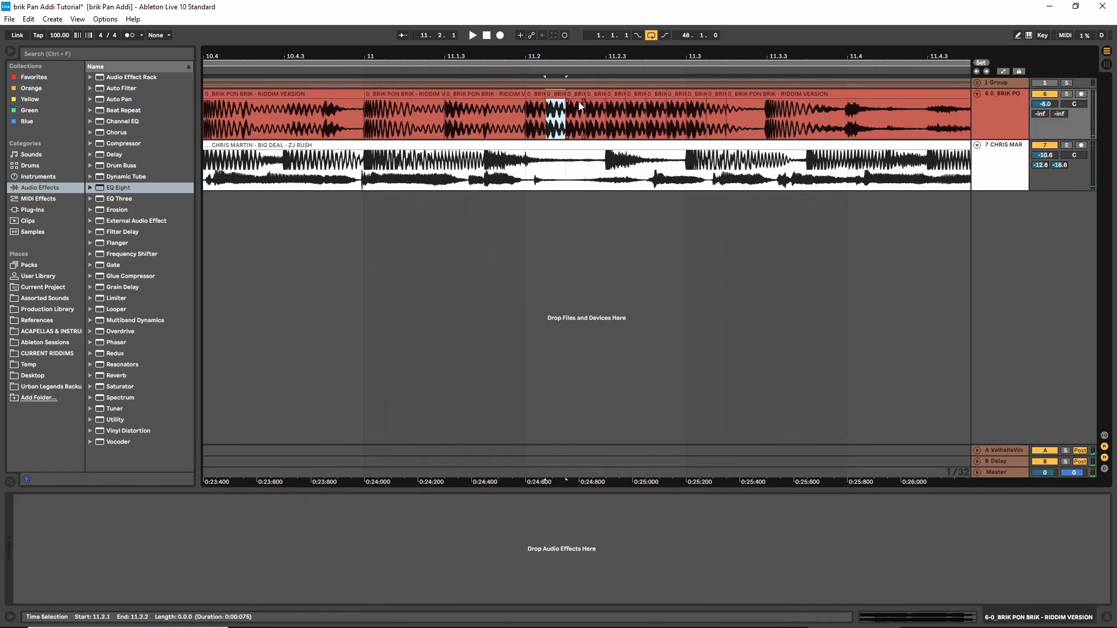
key(Delete)
click(596, 94)
key(Delete)
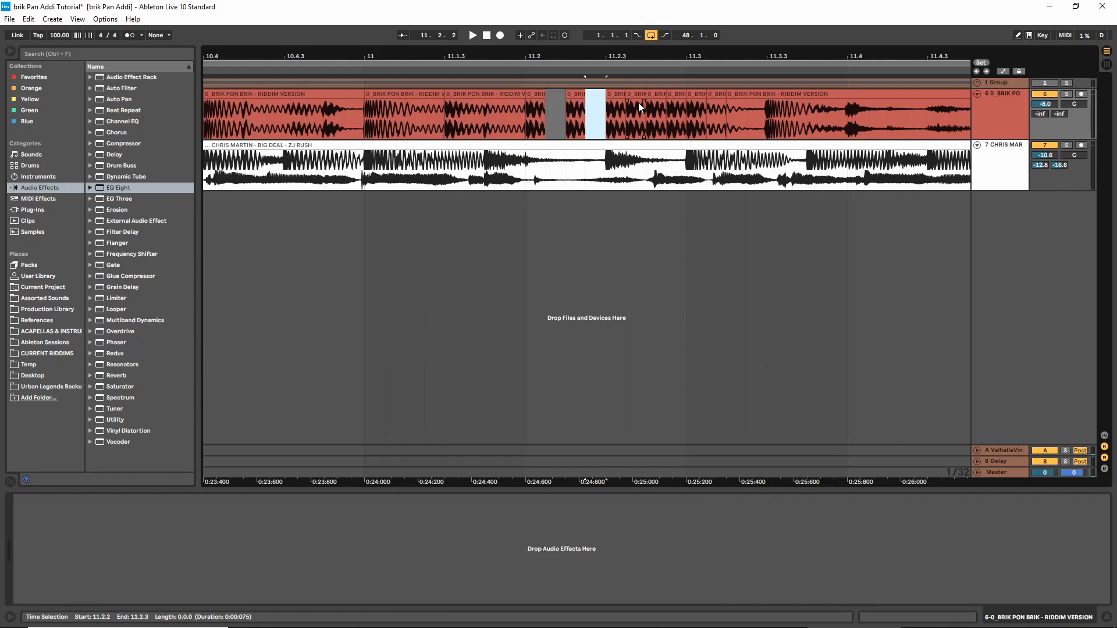
click(675, 95)
key(Delete)
click(476, 238)
key(space)
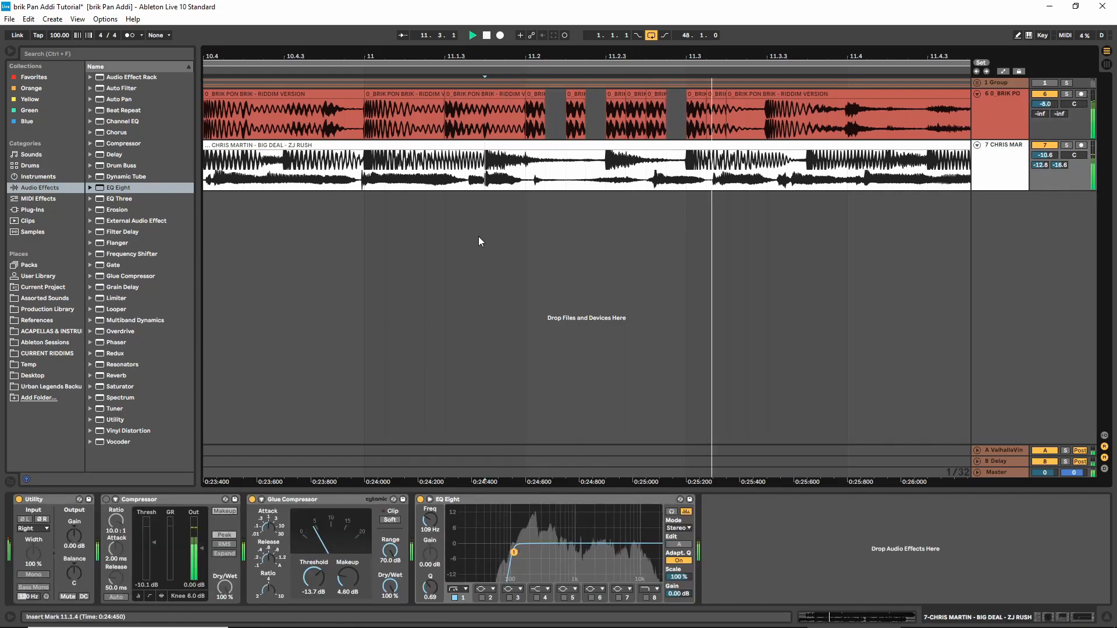
key(space)
Review the chopped riddim section around bar 11 and the effect chains of the master, riddim and Big Deal tracks
drag(606, 56, 606, 17)
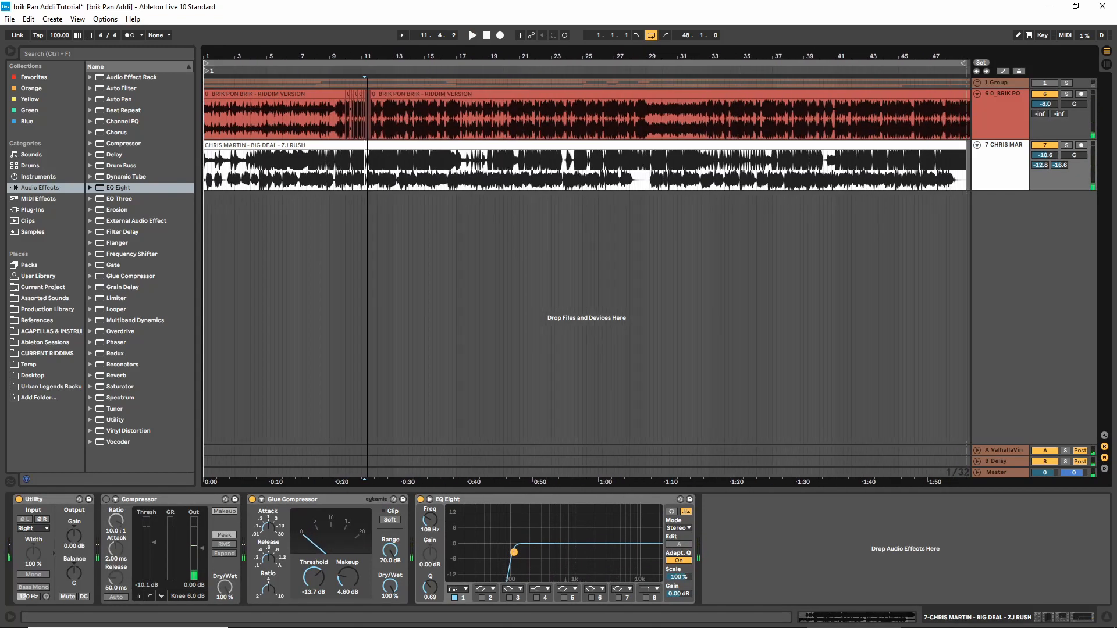
drag(367, 18, 463, 79)
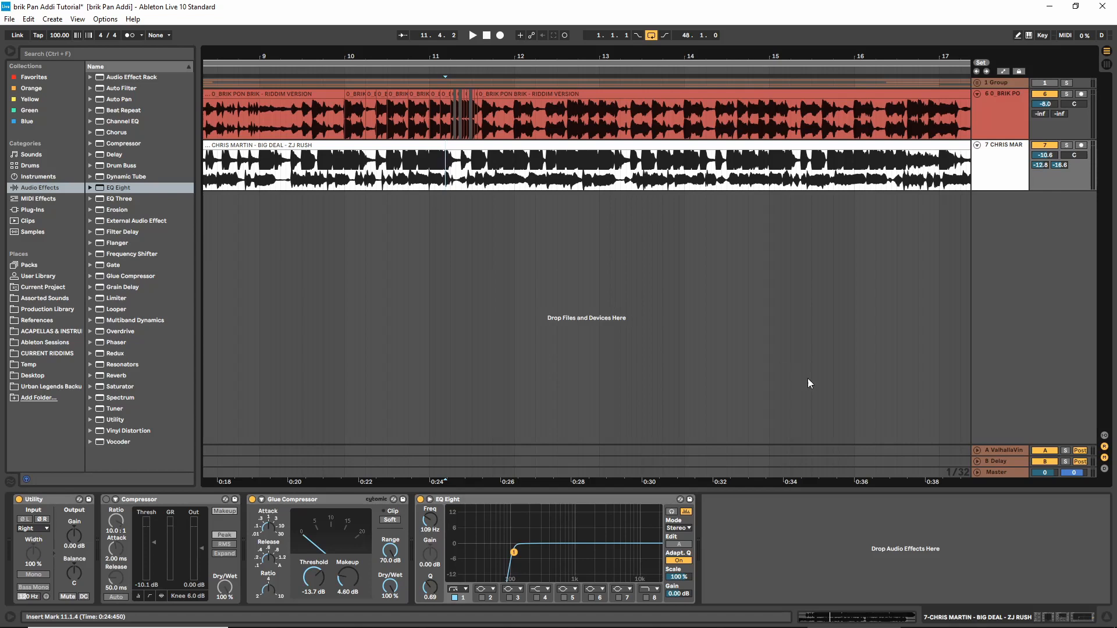
click(1005, 473)
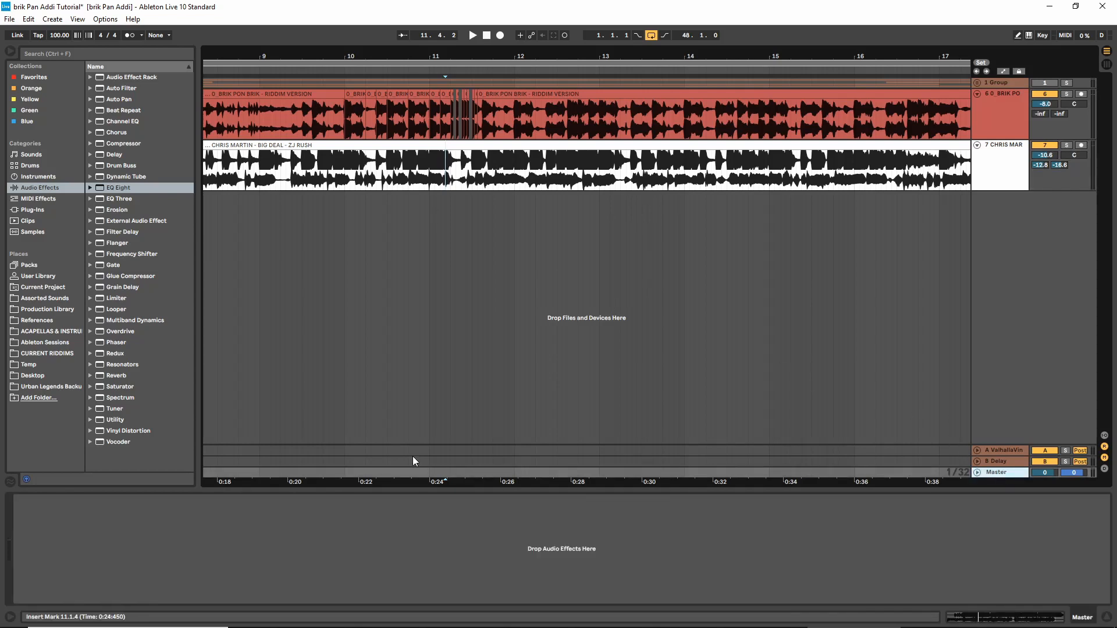
click(983, 103)
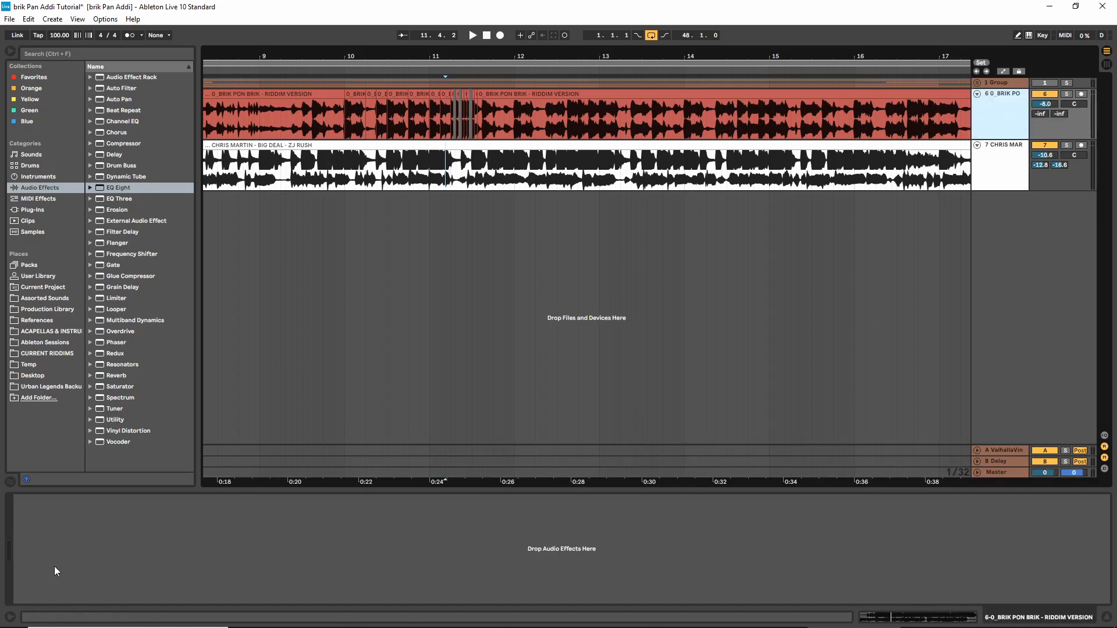
click(1003, 152)
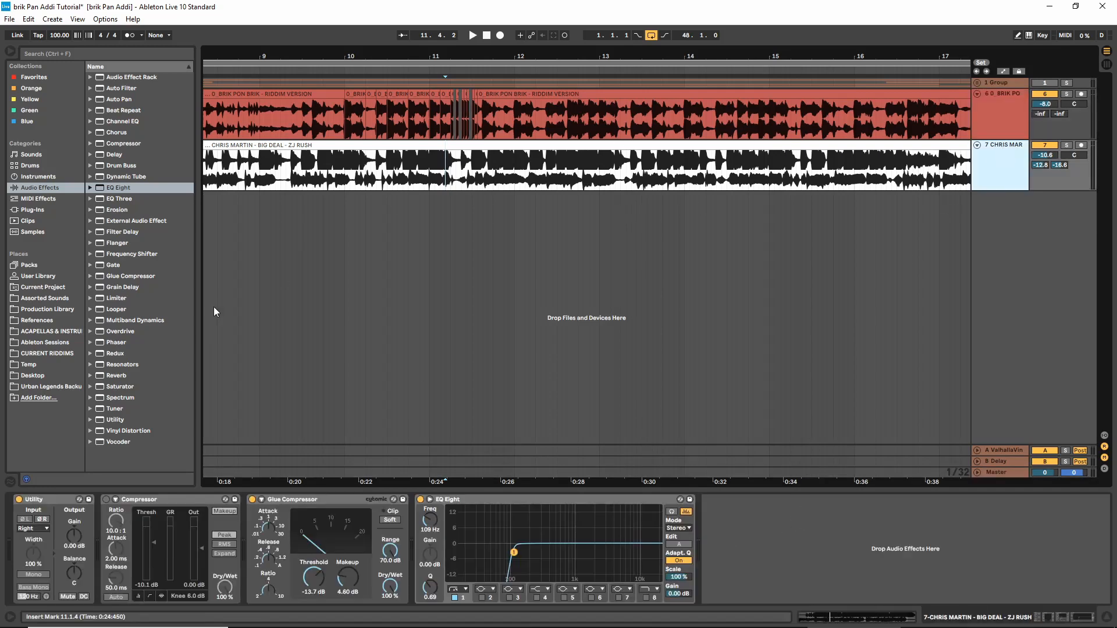
click(1001, 474)
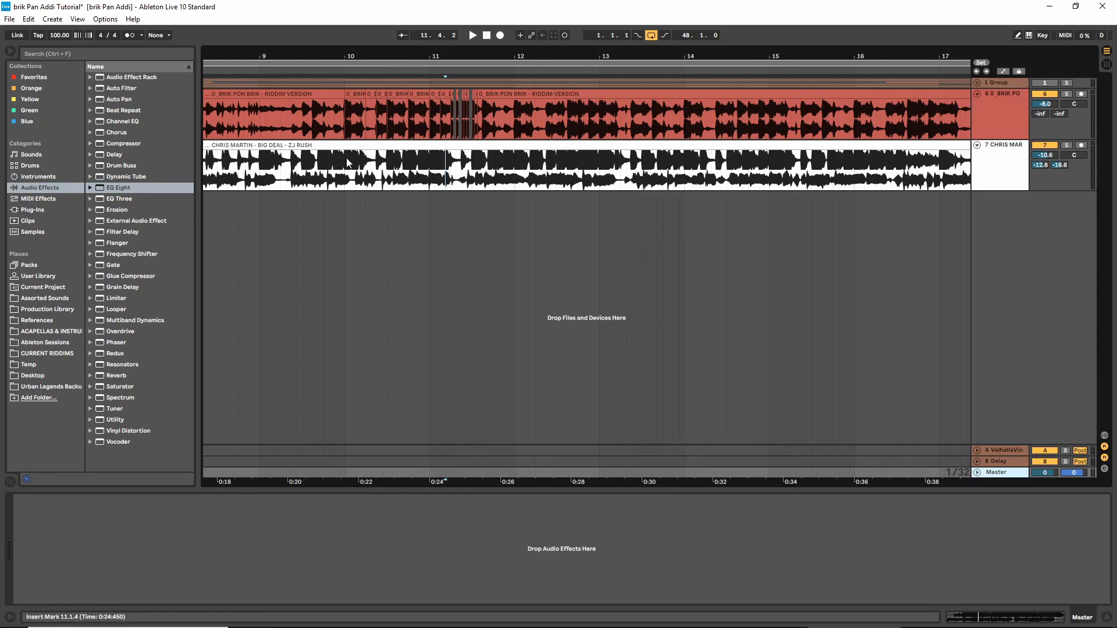
click(317, 181)
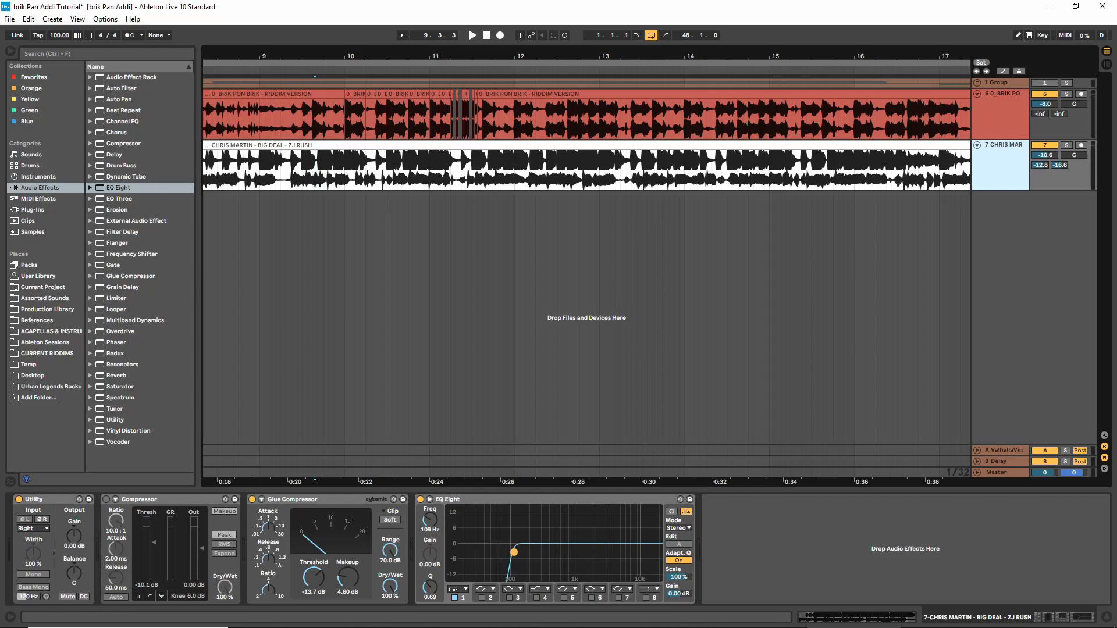
drag(439, 57, 439, 111)
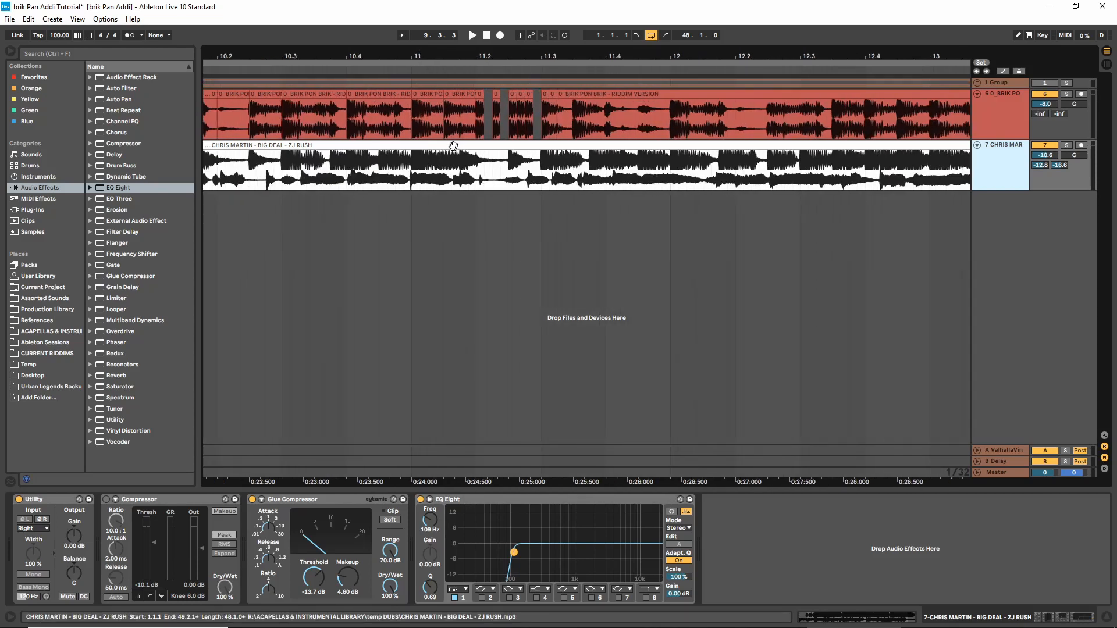
drag(515, 55, 519, 53)
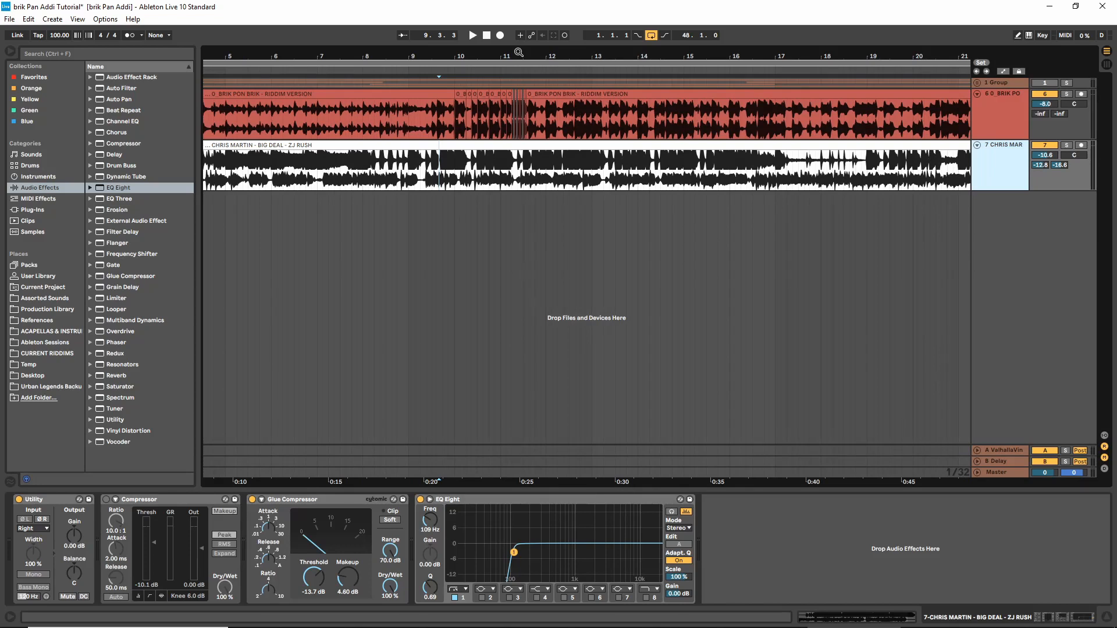